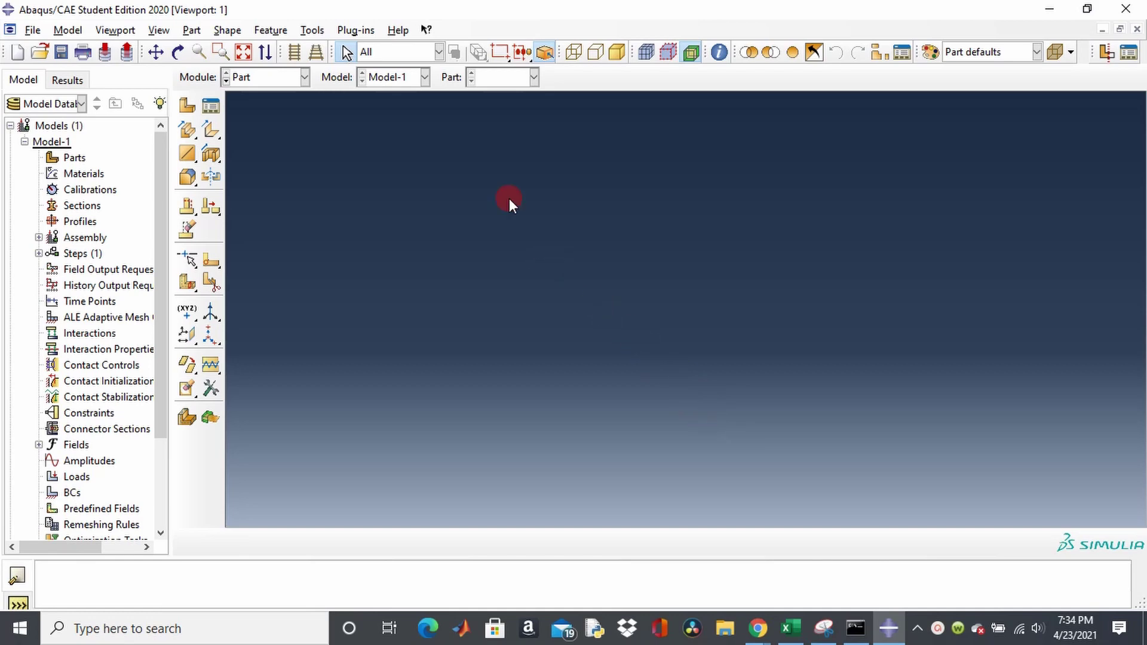
Step: Set the view manipulation mouse scheme to Pro/ENGINEER Wildfire in Tools > Options
click(311, 30)
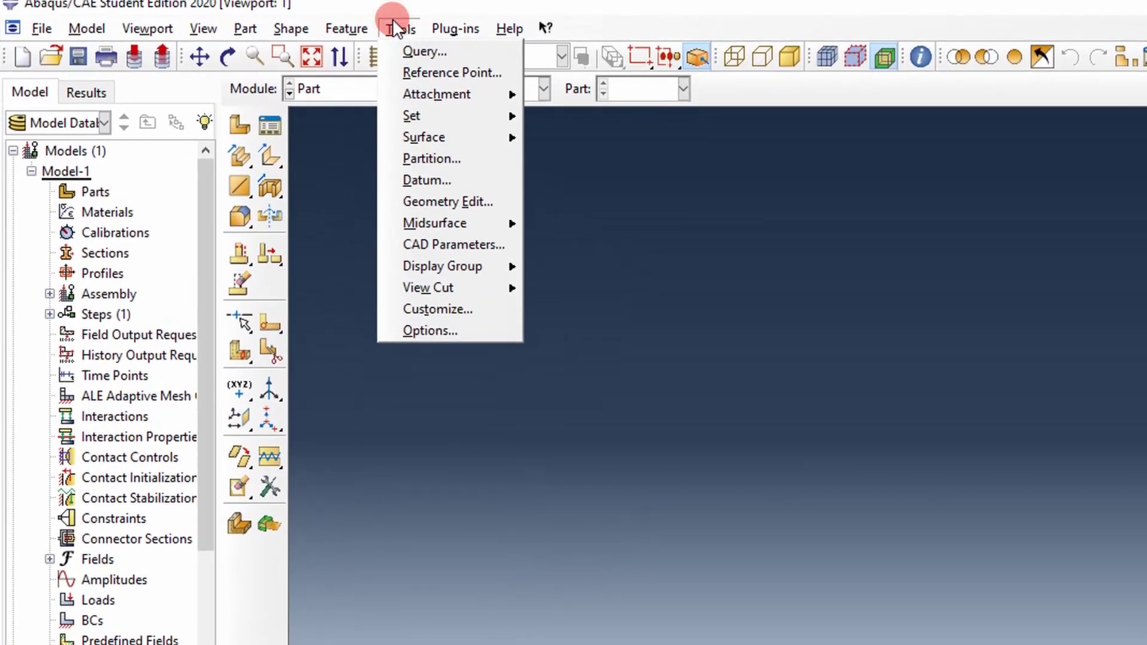
click(464, 324)
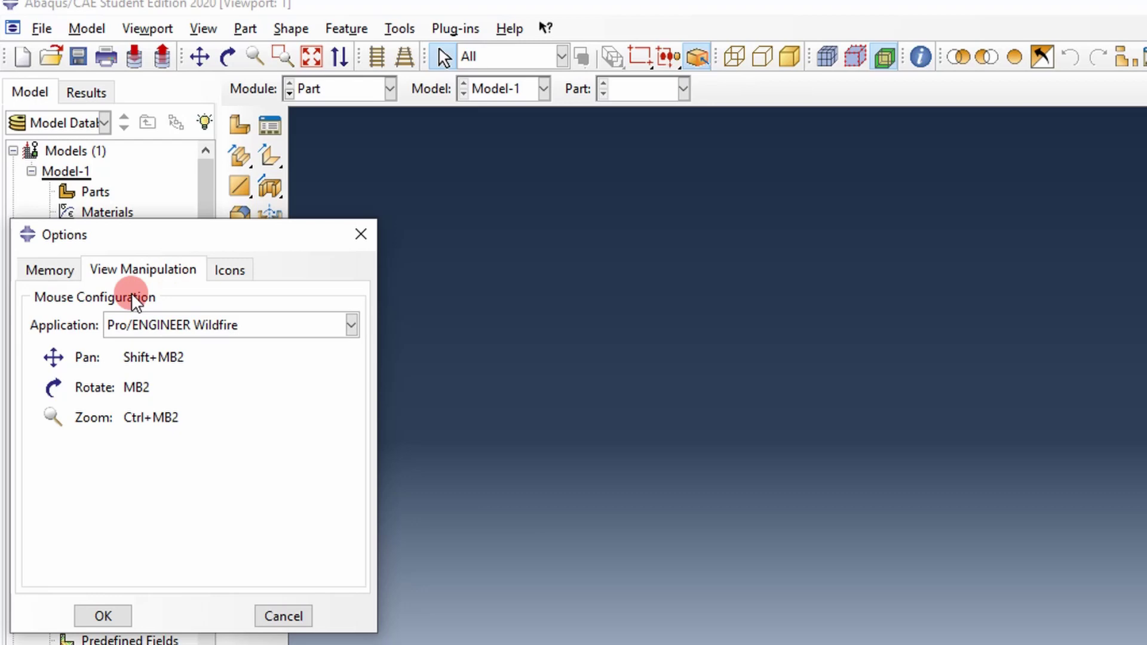
click(175, 322)
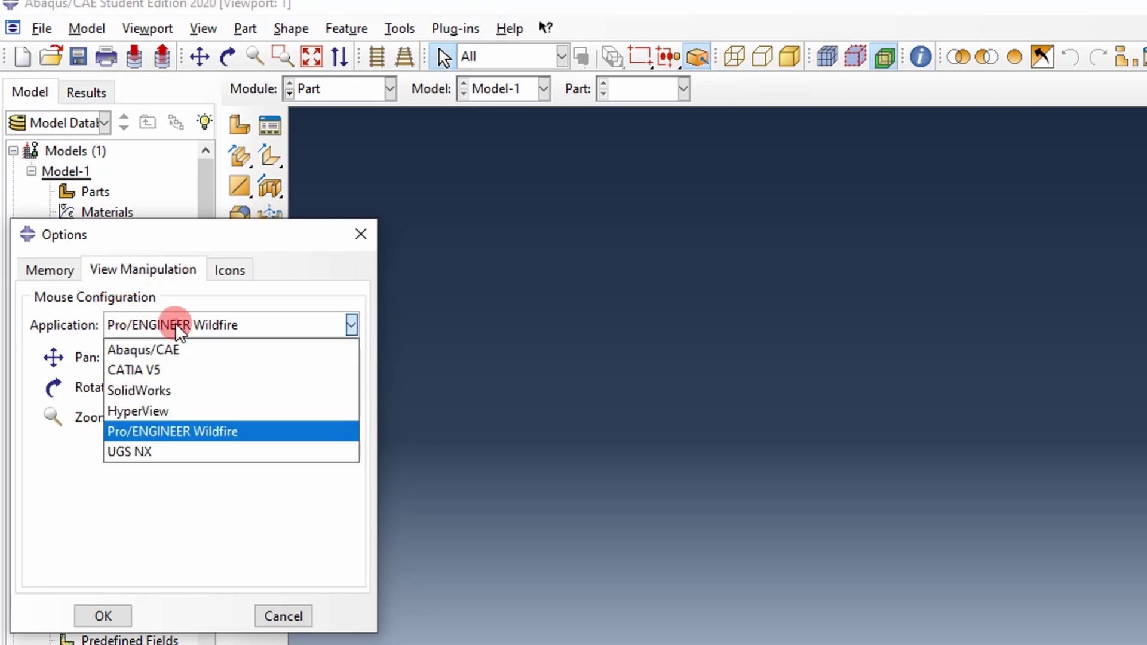
click(214, 426)
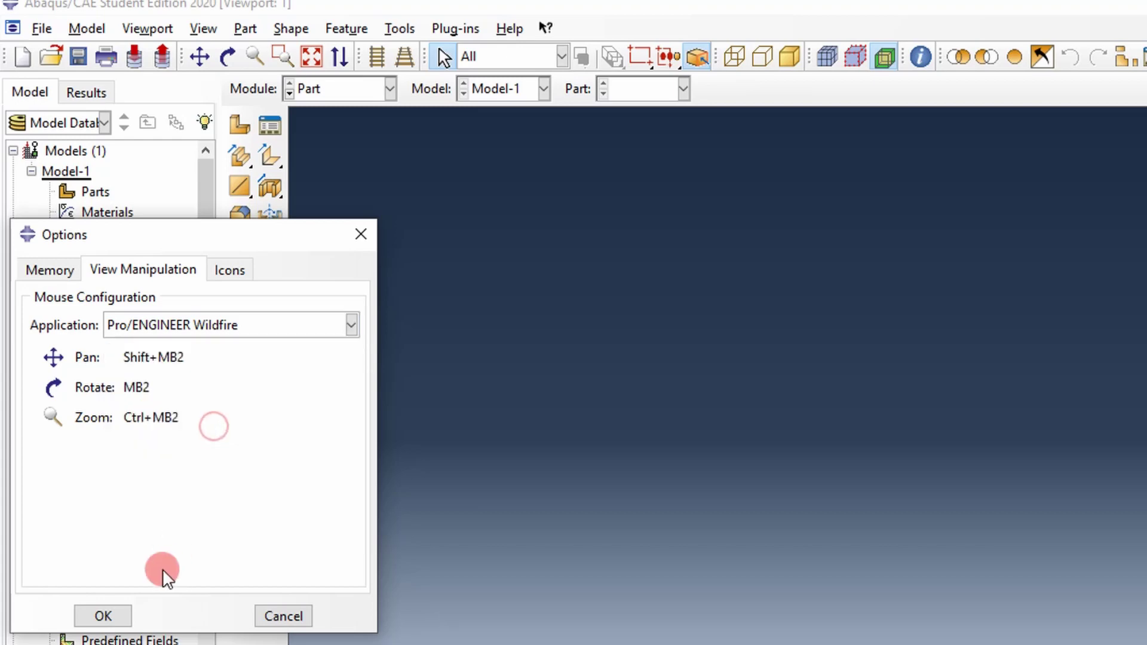
click(117, 614)
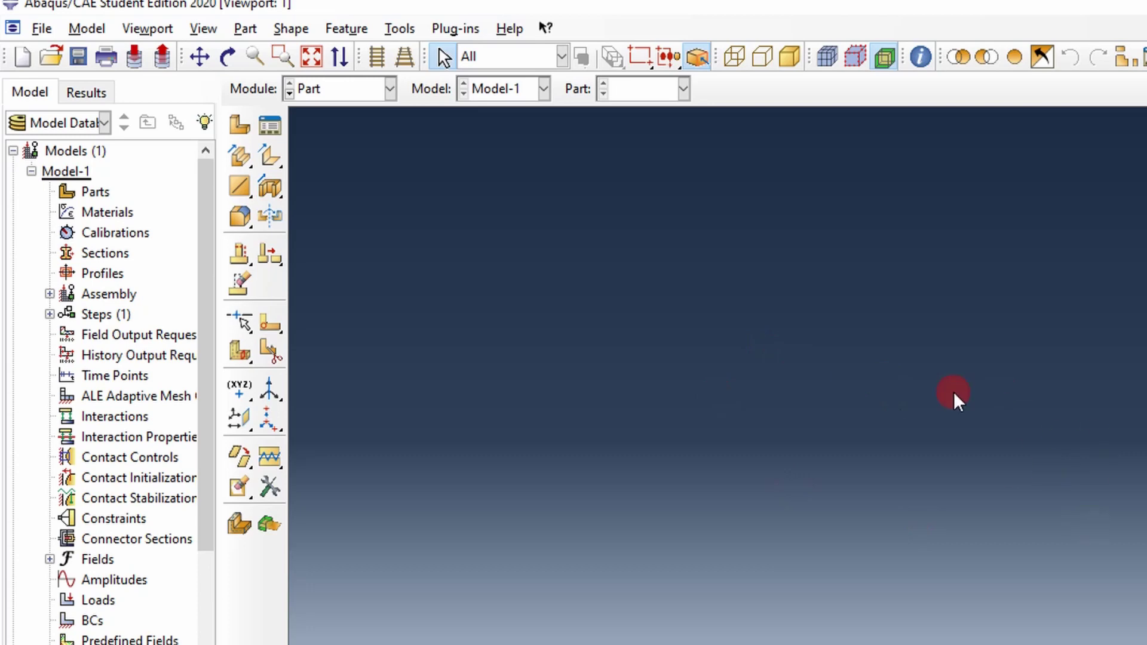
Step: Make the viewport background's top colour white in Graphics Options and apply it
click(148, 28)
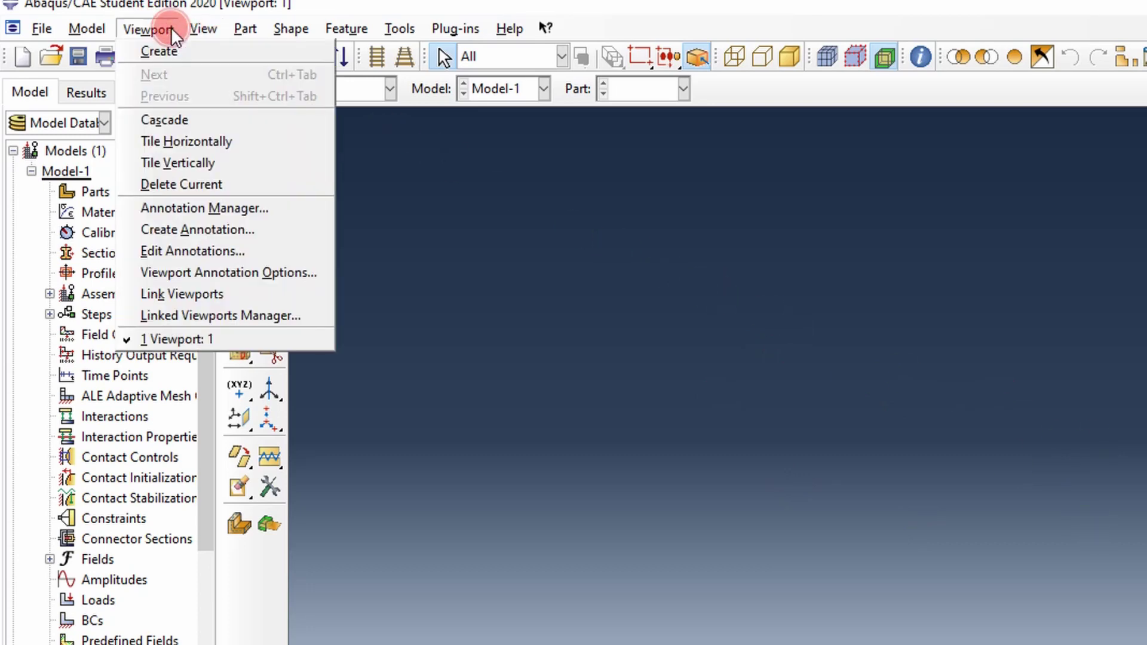
mouse_move(200, 30)
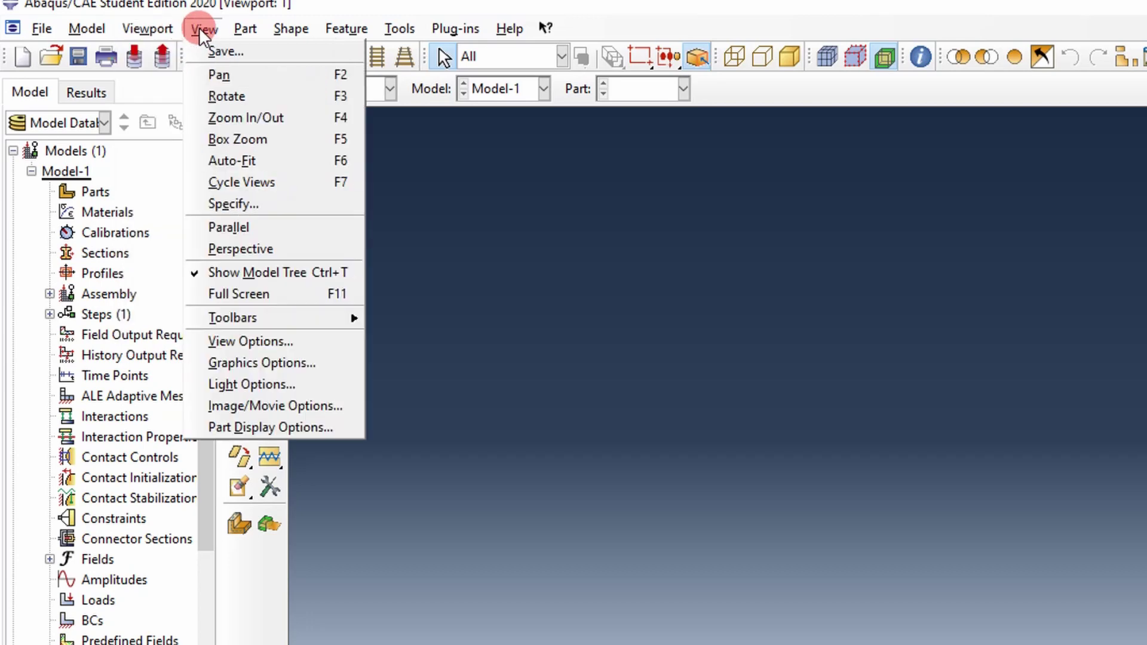
click(272, 361)
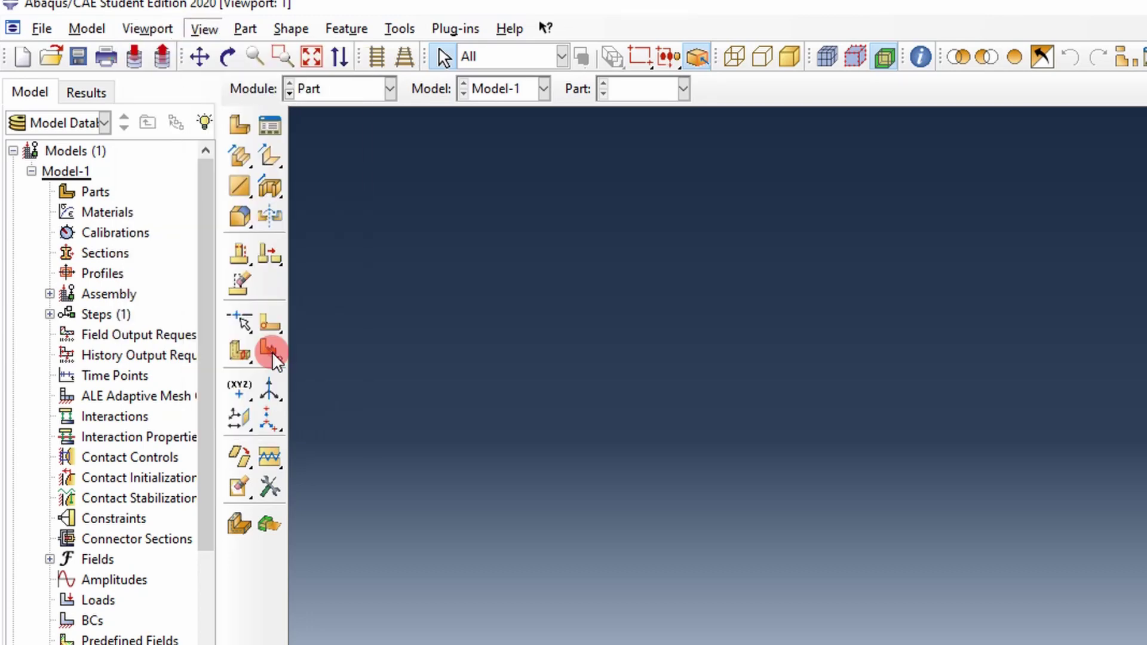
click(204, 447)
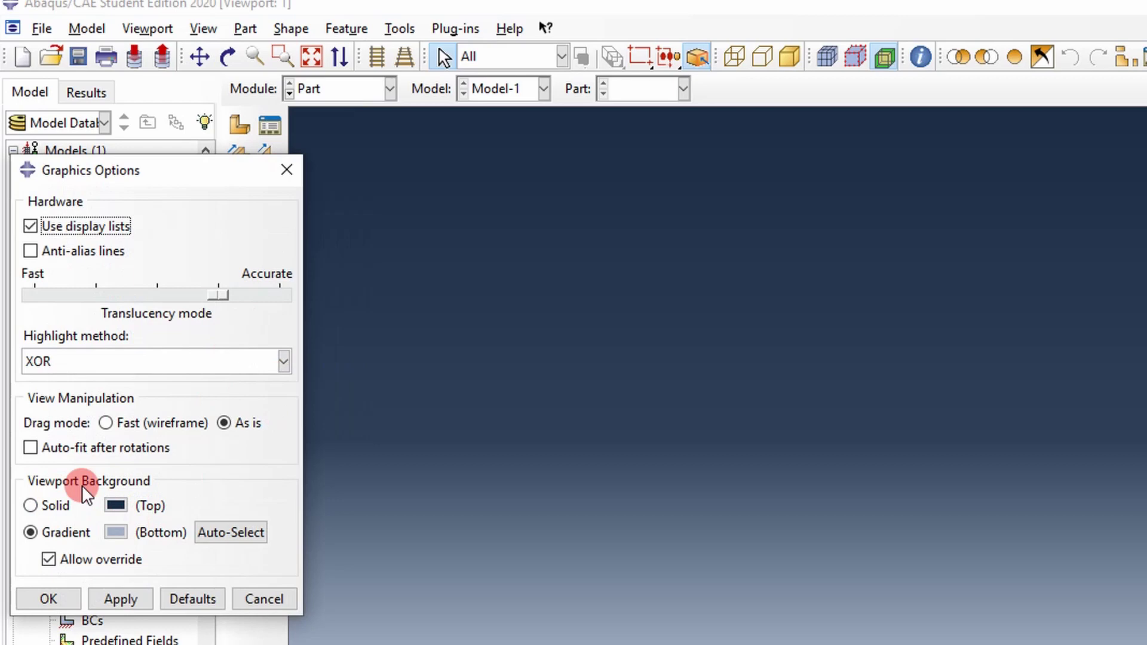
click(119, 505)
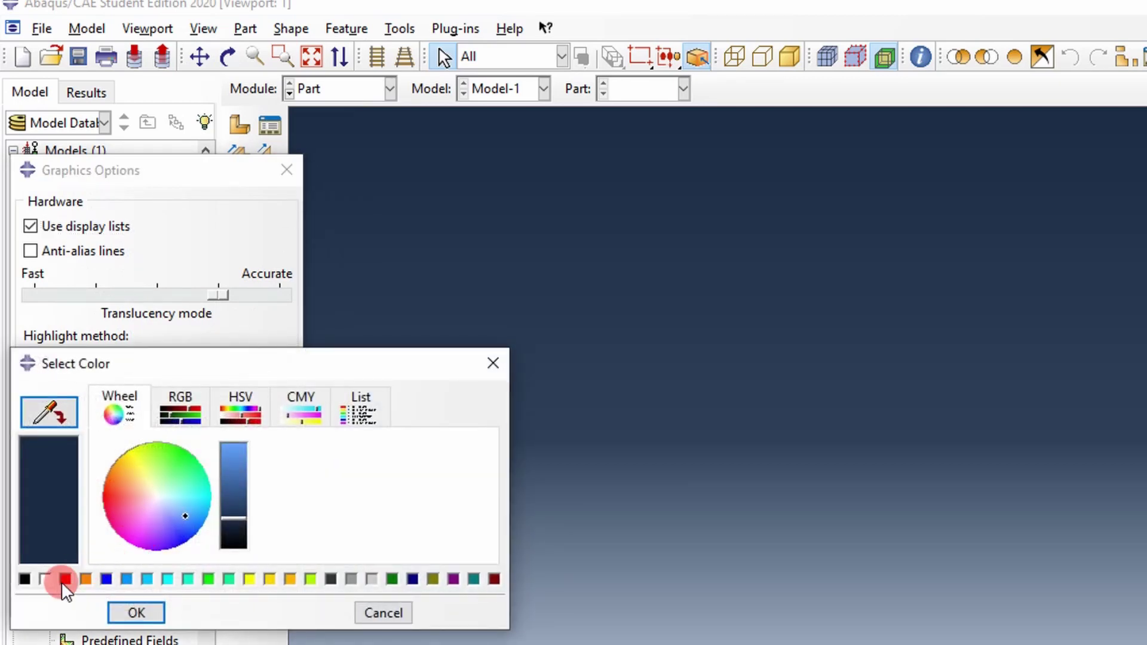
click(49, 578)
click(113, 611)
click(120, 598)
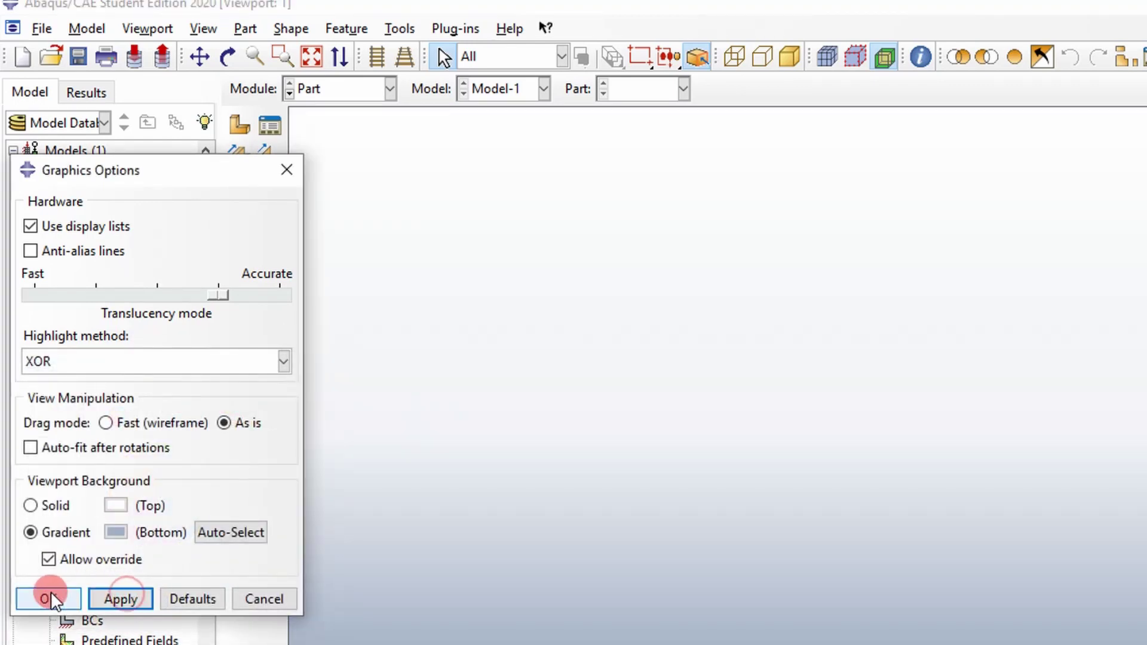
click(47, 598)
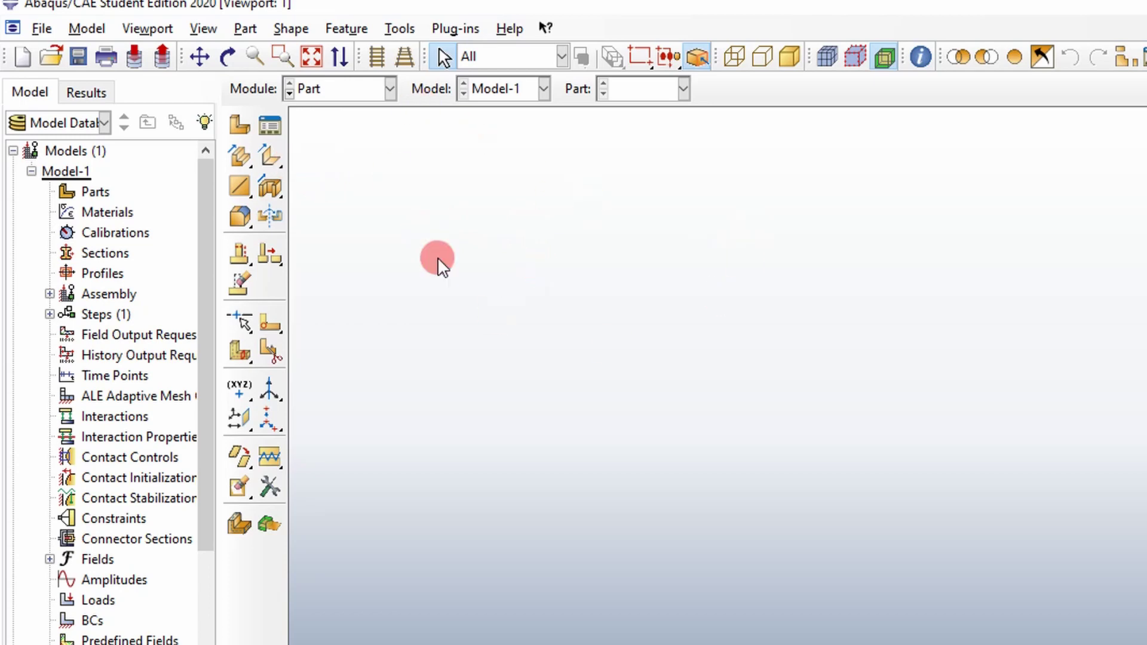
Step: Create a 3D deformable solid extruded part named Cantilever
click(389, 90)
click(384, 81)
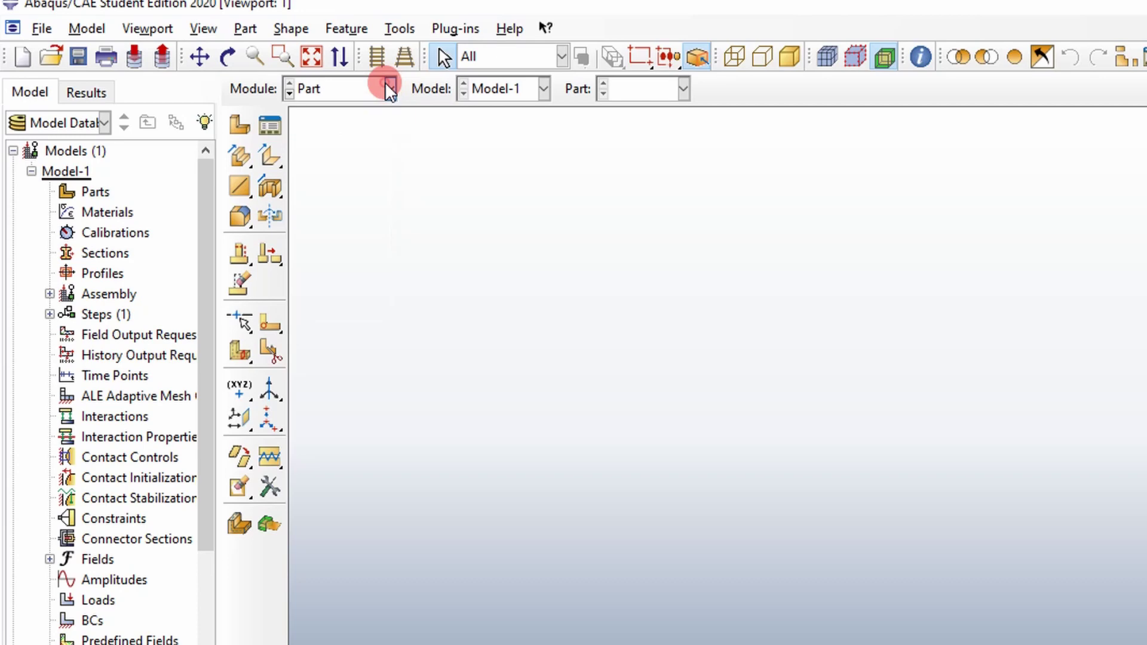
click(247, 123)
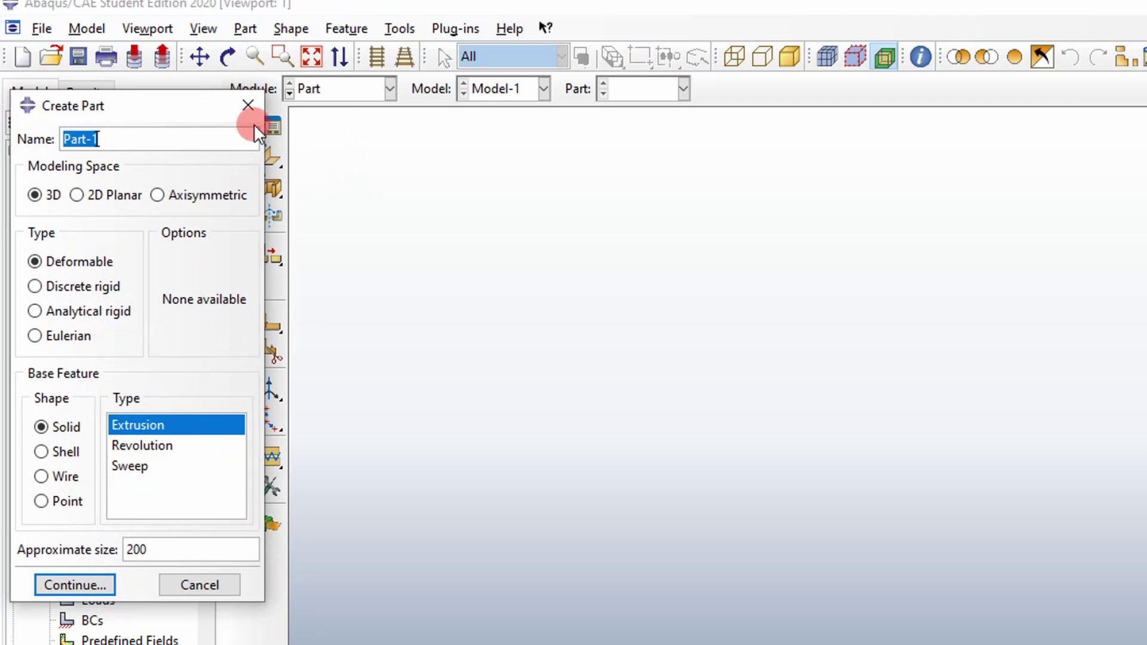
text(Cantilever)
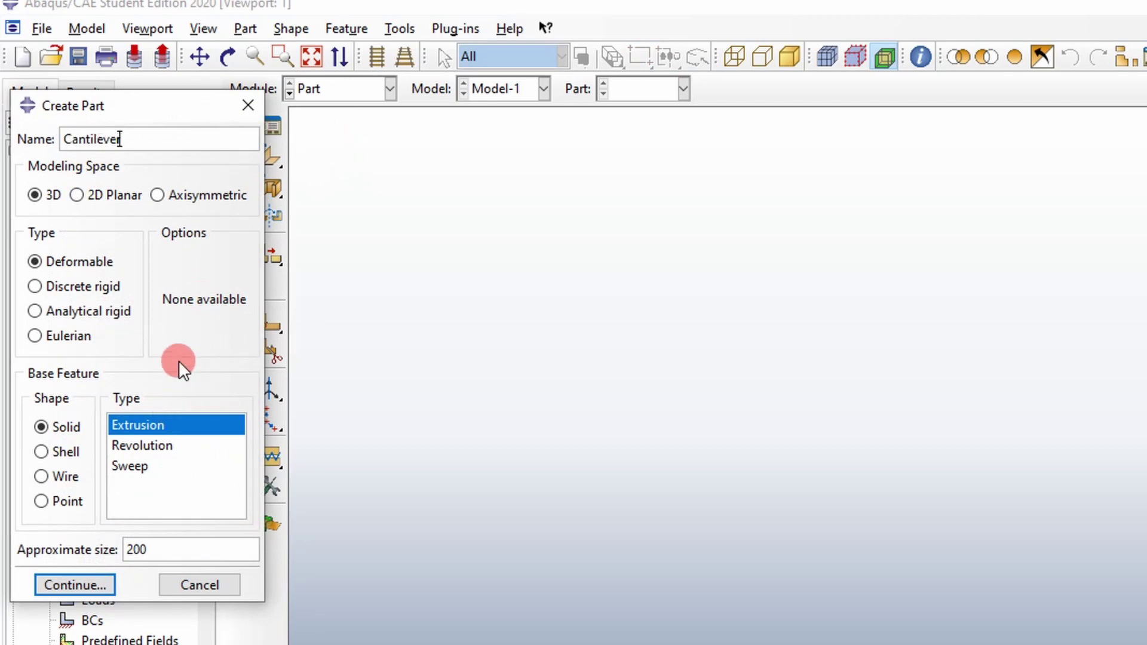
click(89, 583)
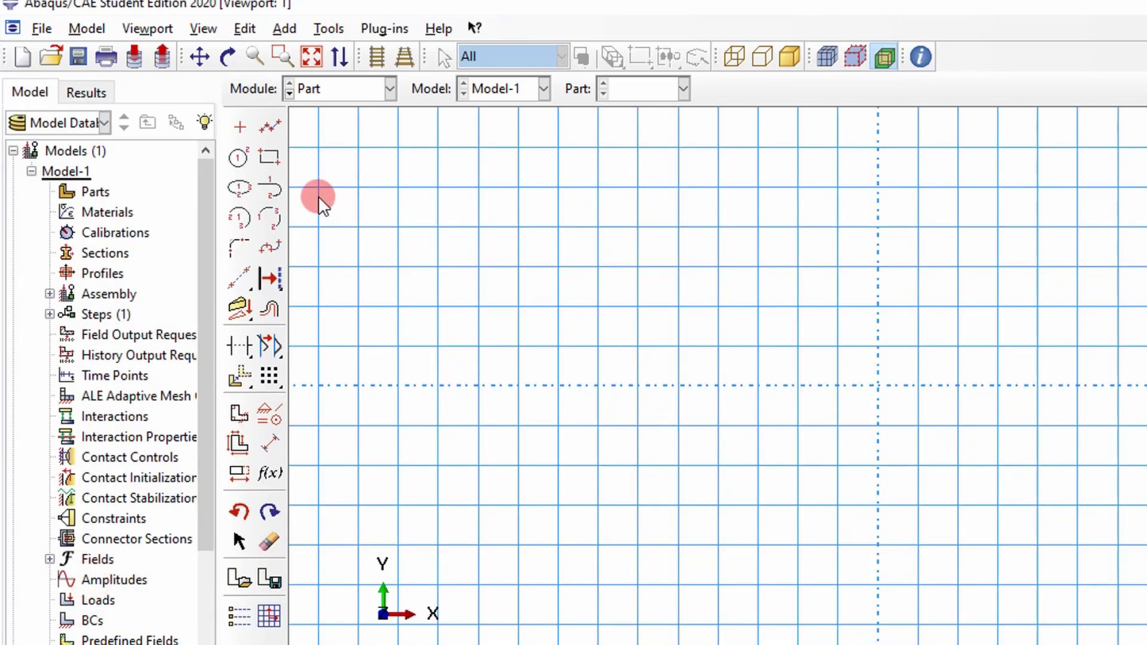
Step: Sketch a rectangle near the origin and dimension its height to 0.3
click(267, 157)
click(835, 349)
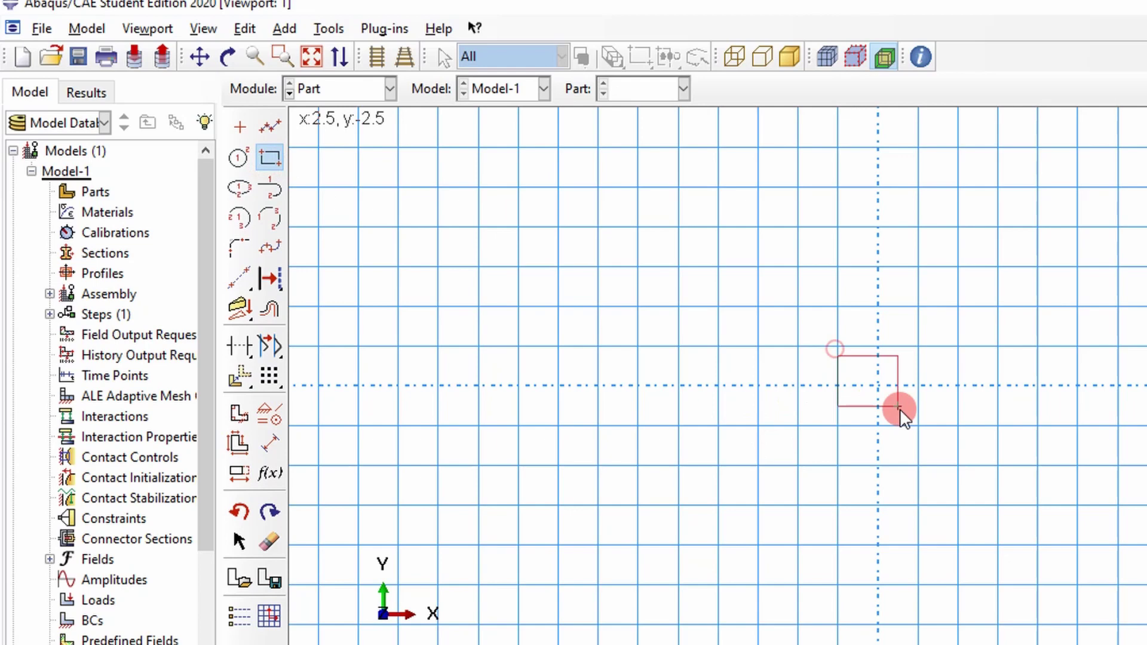
click(918, 415)
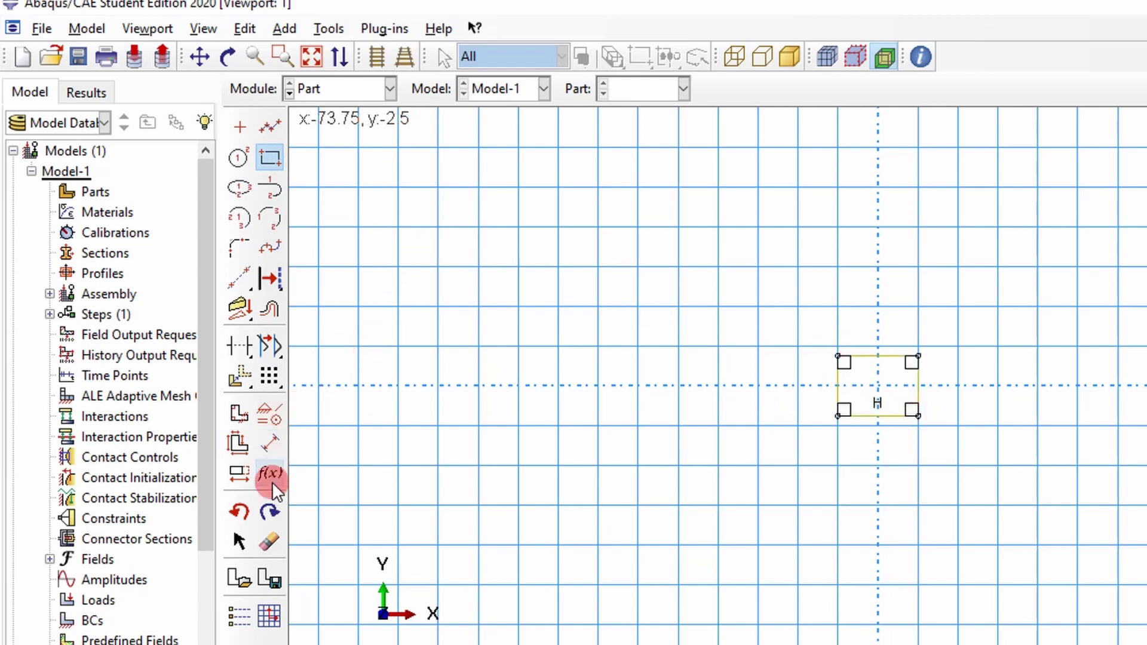
click(272, 444)
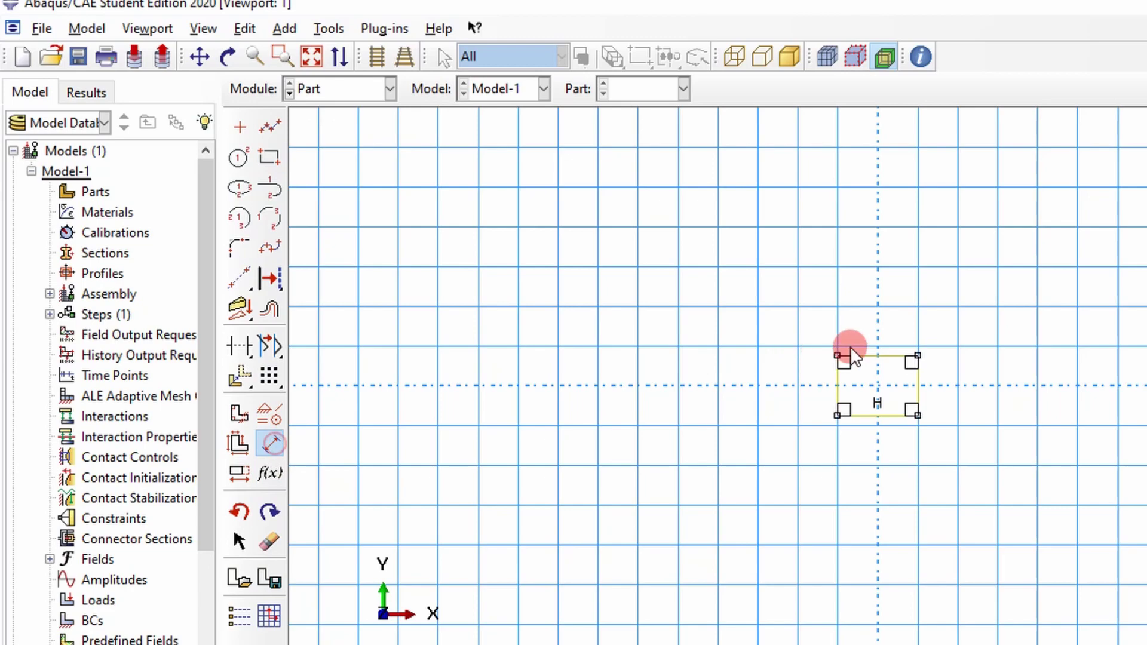
click(918, 387)
click(952, 383)
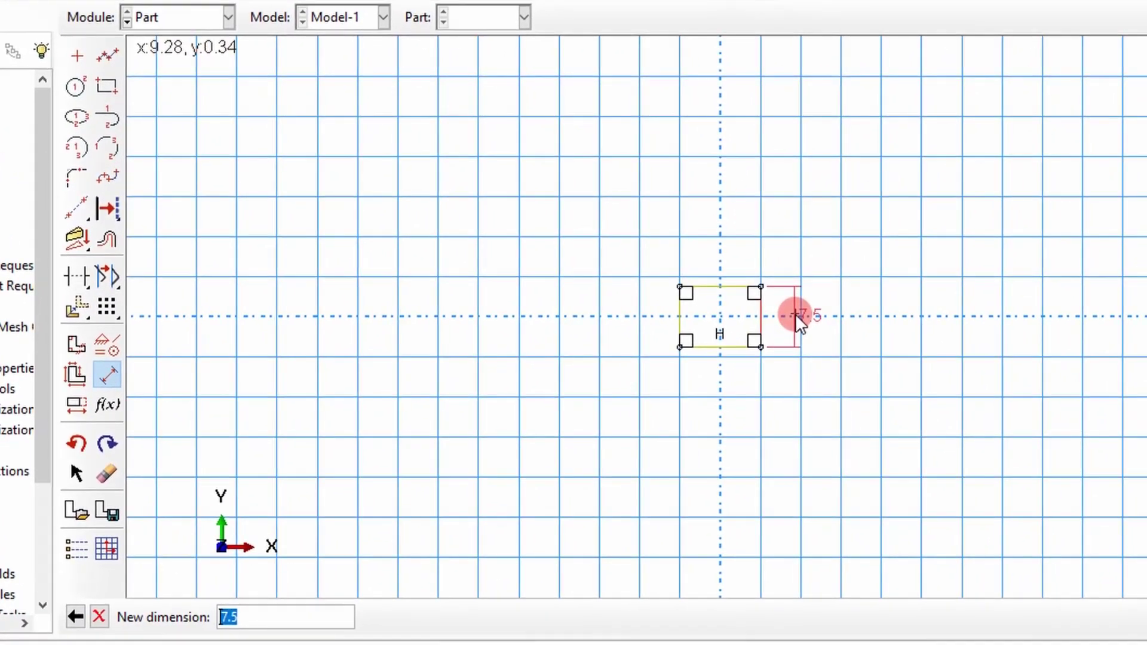
text(0.3)
key(Return)
Step: Dimension the rectangle's width to 0.5 and finish dimensioning
scroll(722, 349, up, 5)
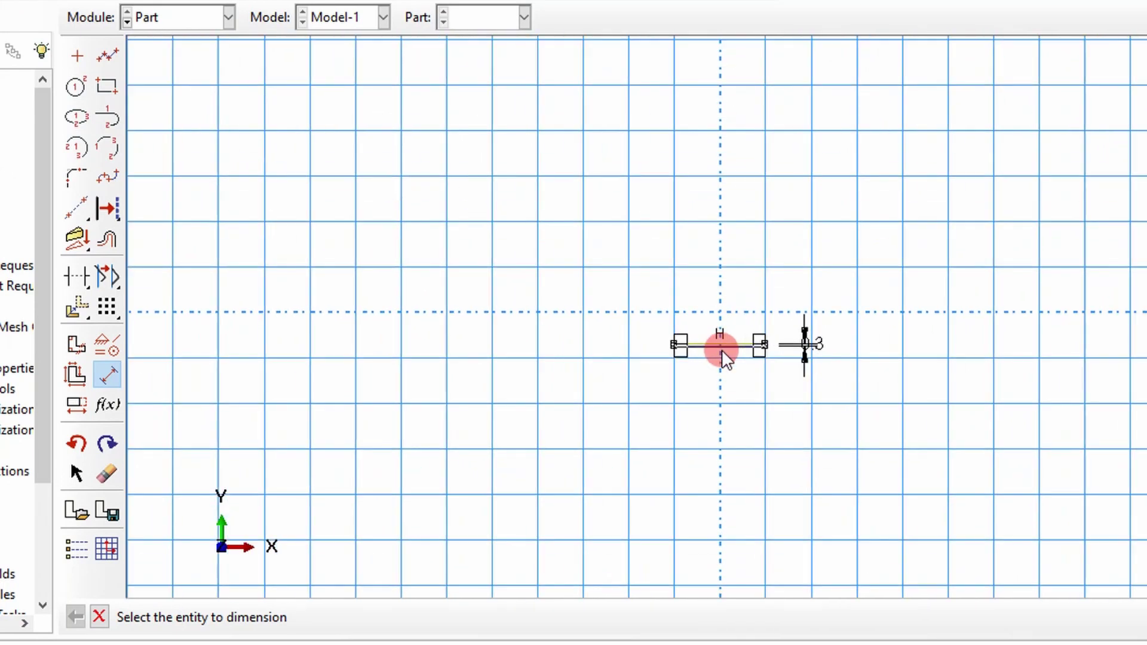
click(664, 327)
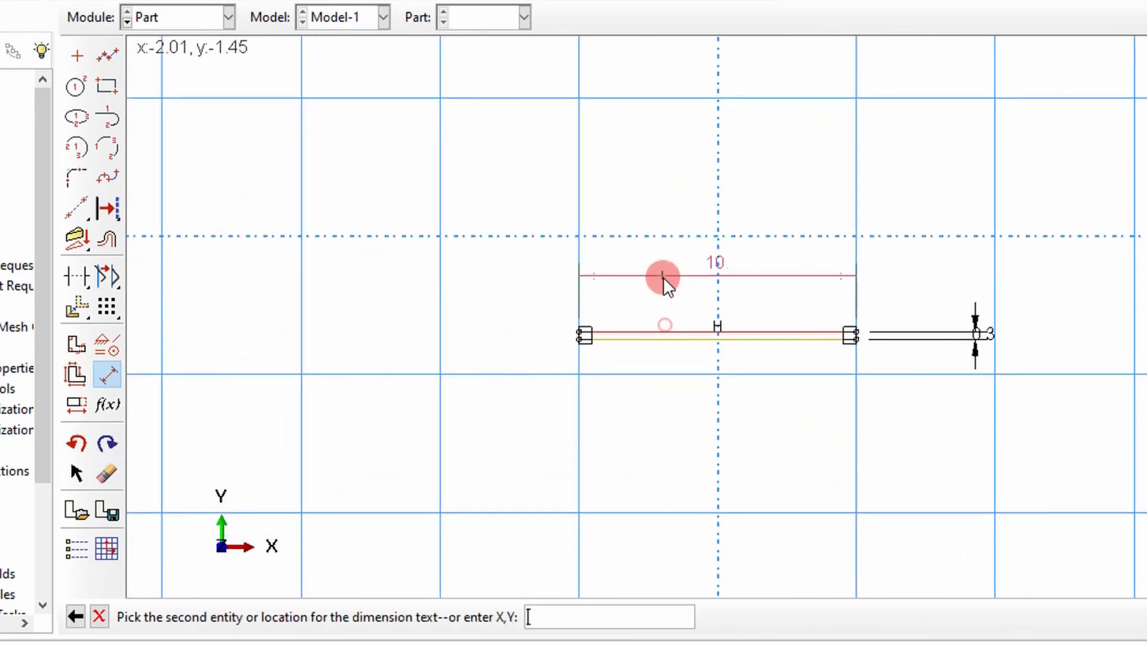
click(677, 288)
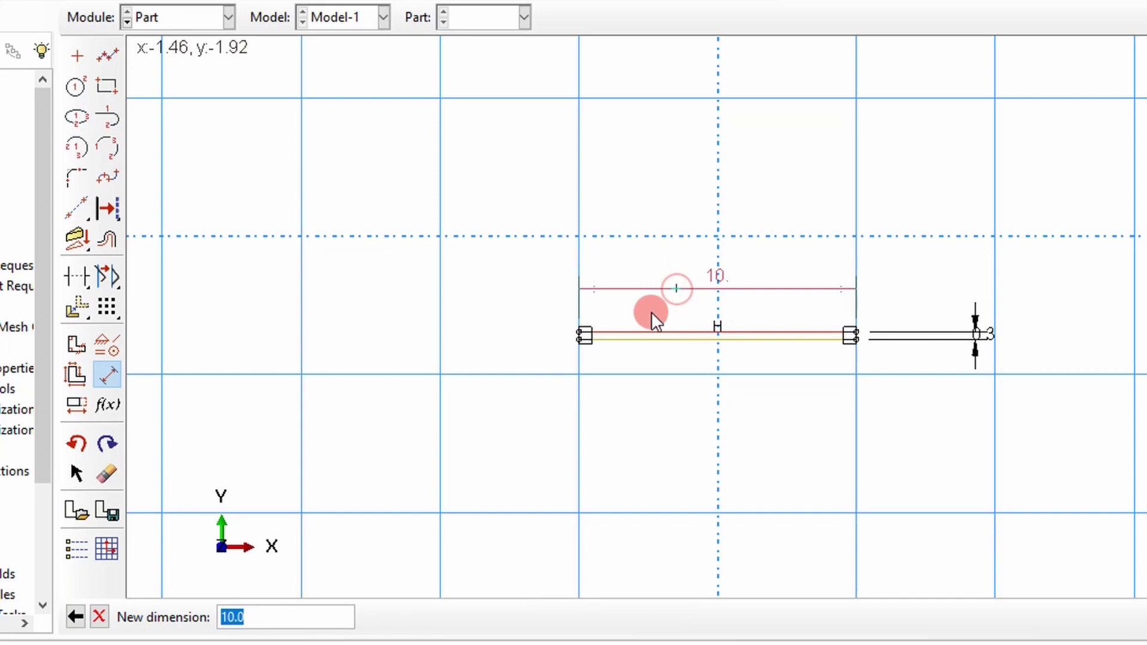
text(0.5)
key(Return)
scroll(651, 312, up, 5)
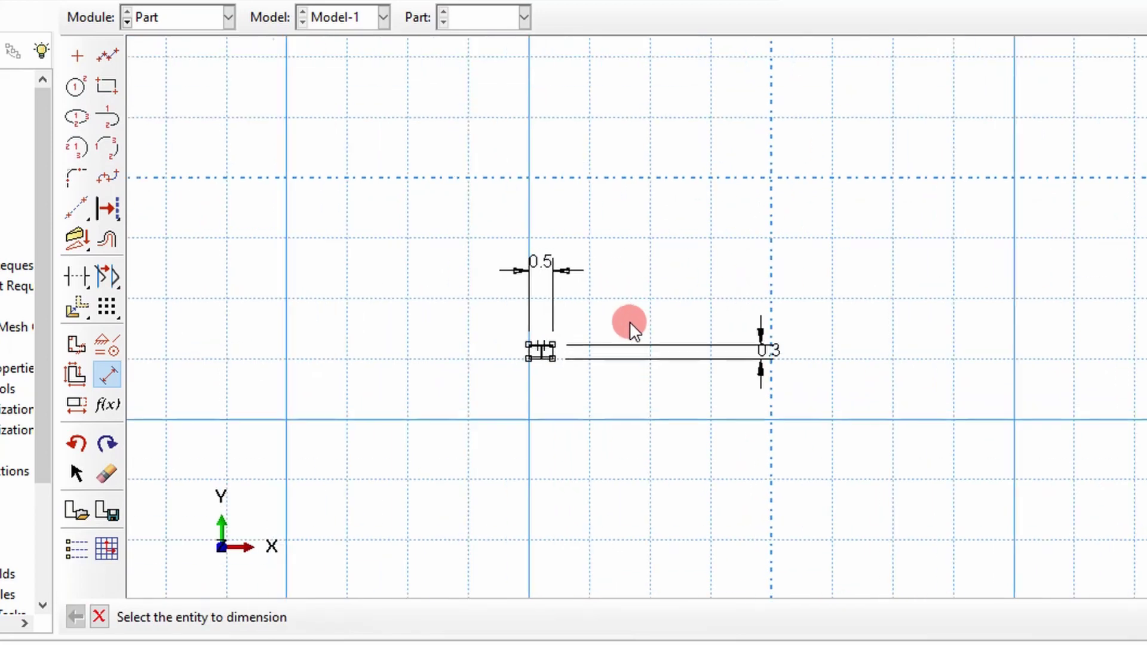
scroll(467, 361, up, 5)
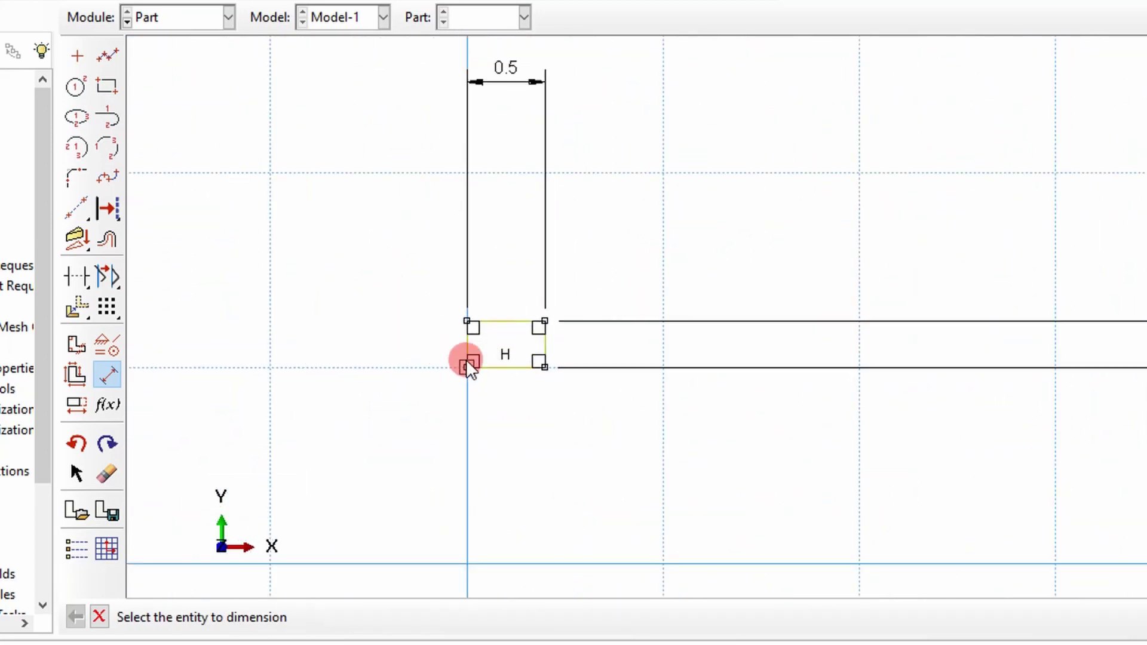
scroll(450, 278, down, 1)
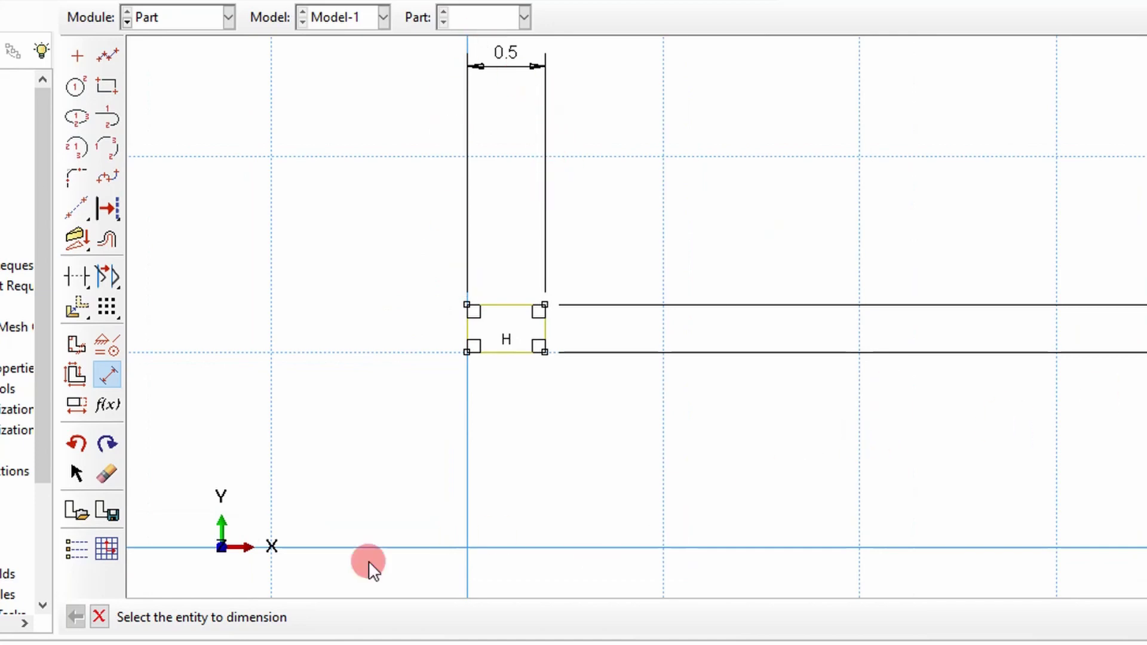
key(Escape)
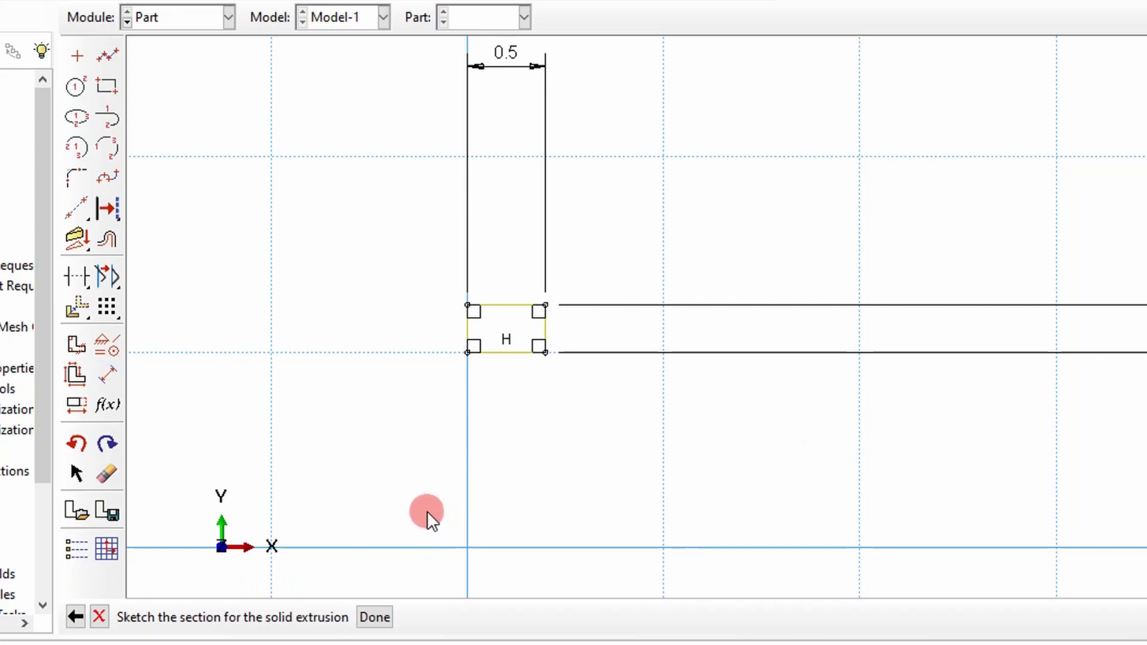
Step: Extrude the Cantilever cross-section to a depth of 24, then switch to the Property module
middle_click(425, 516)
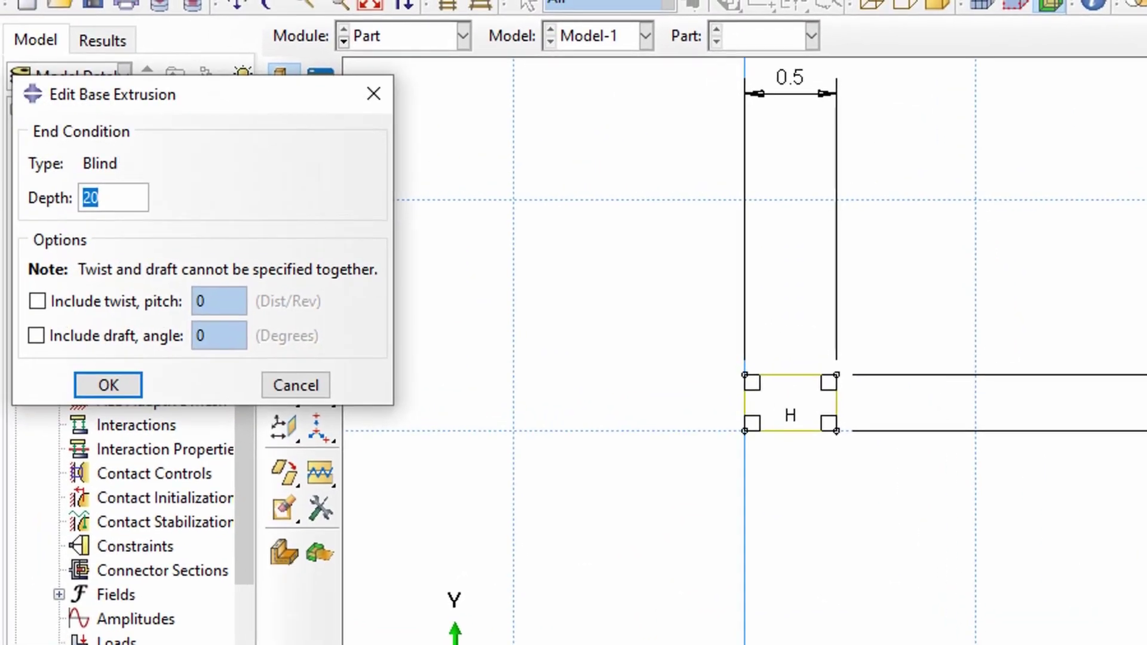
double_click(89, 198)
text(24)
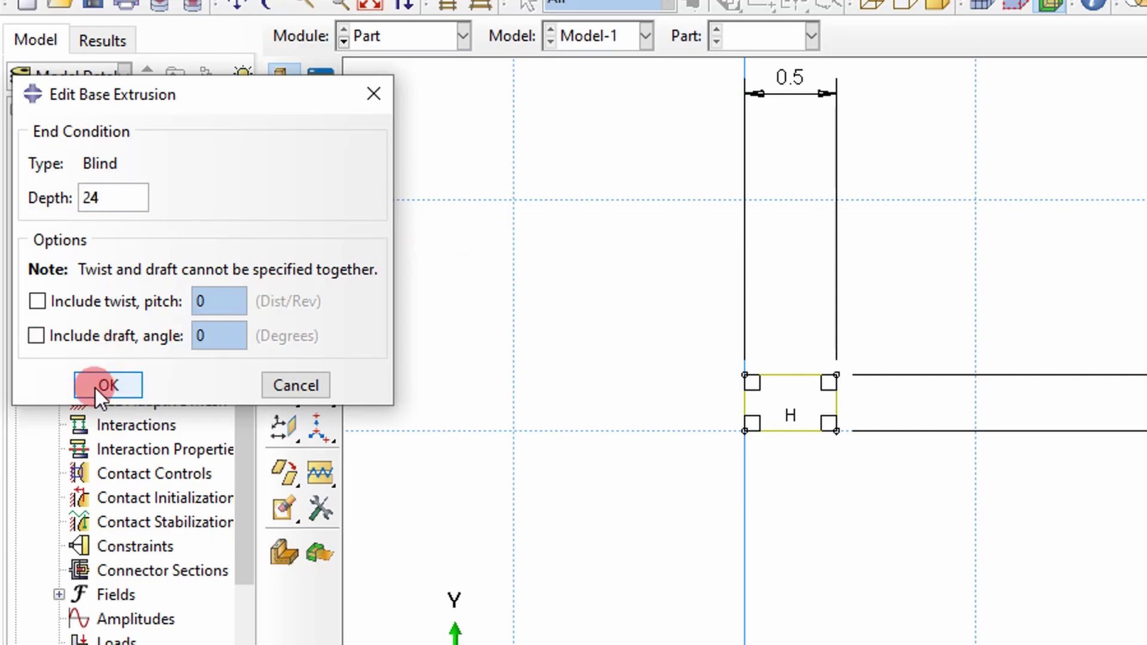
click(101, 382)
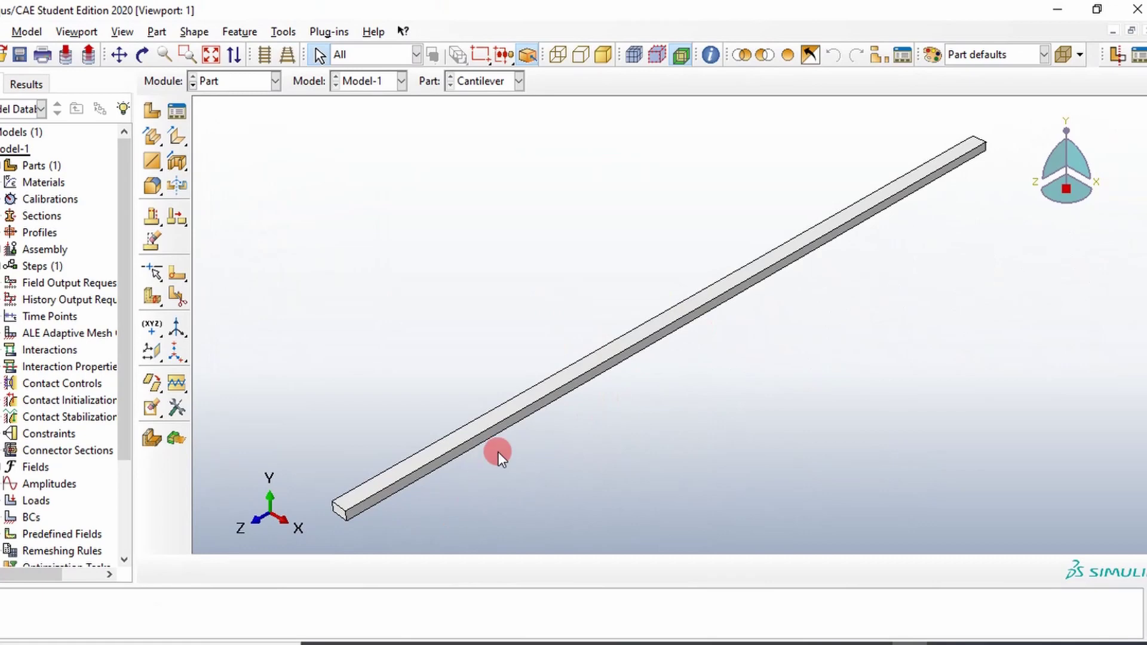
mouse_move(499, 453)
ctrl+alt+mouse_down()
mouse_move(505, 425)
mouse_move(504, 435)
ctrl+alt+mouse_up()
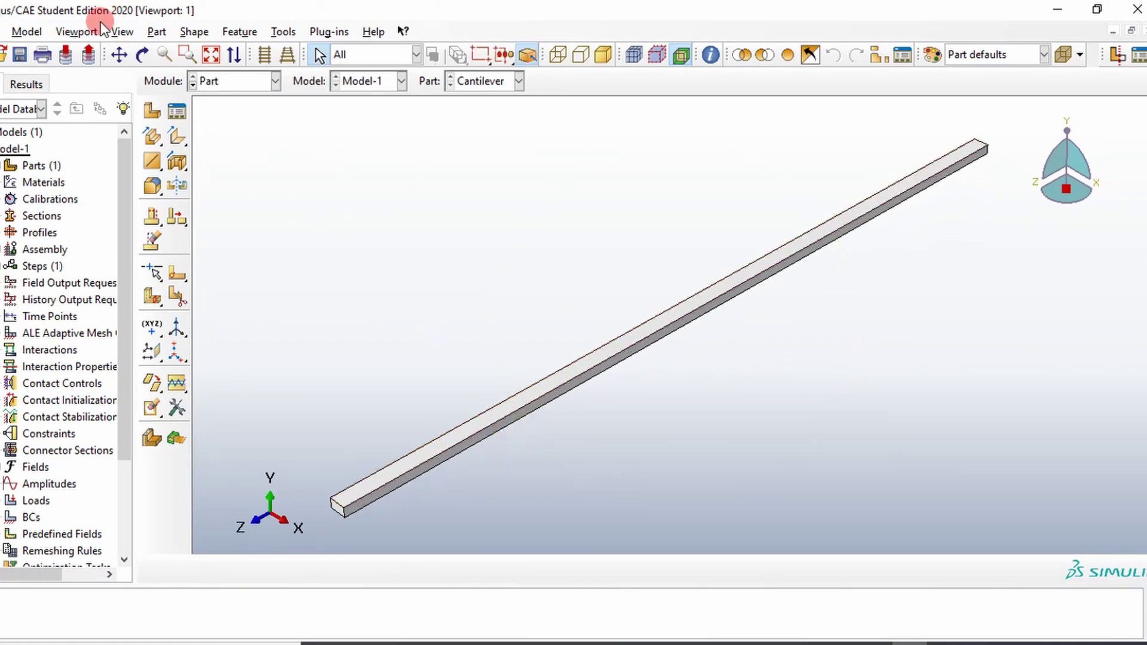
click(275, 81)
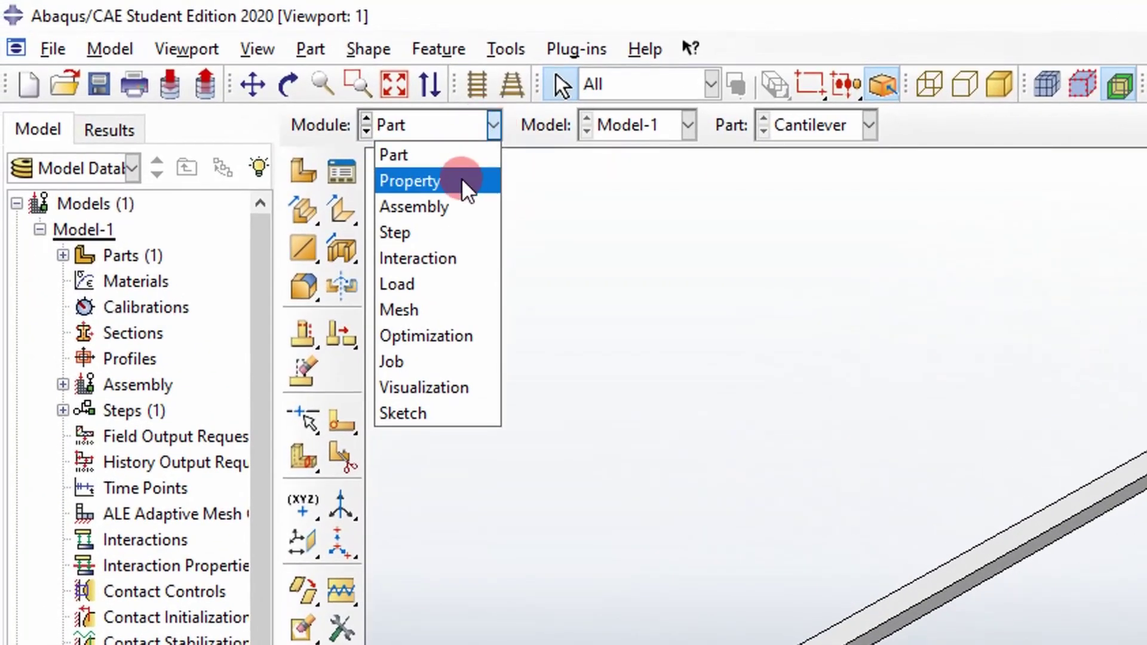
click(464, 183)
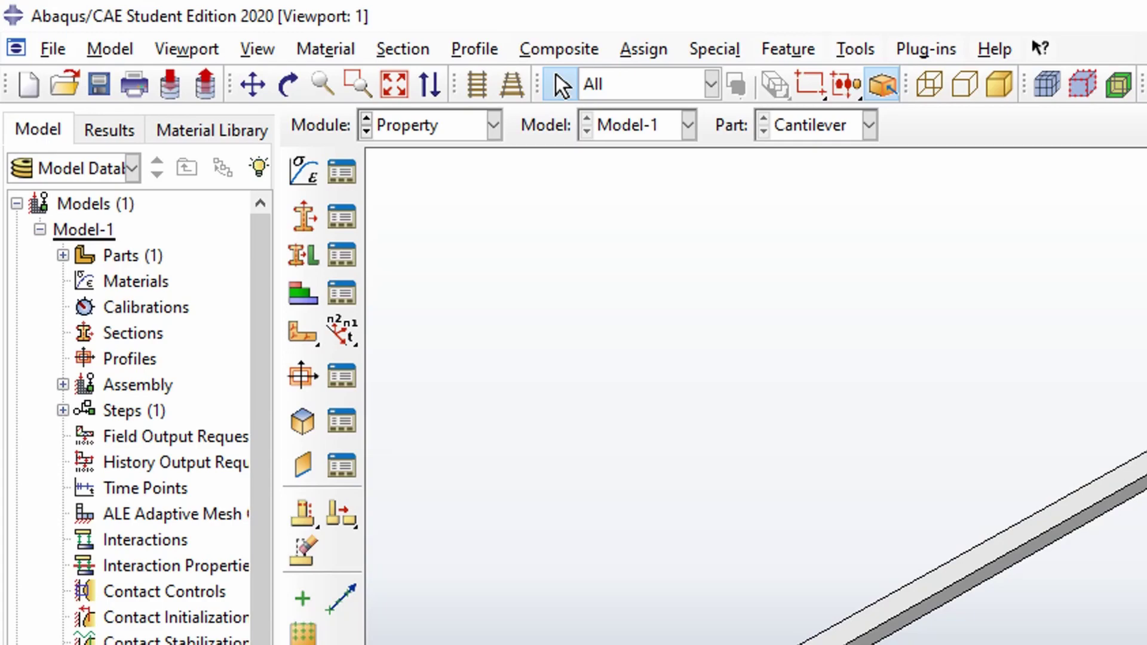
Step: Maximize the Excel workbook and review the Al6061 density, elastic modulus and Poisson ratio in row 4
key(alt+Tab)
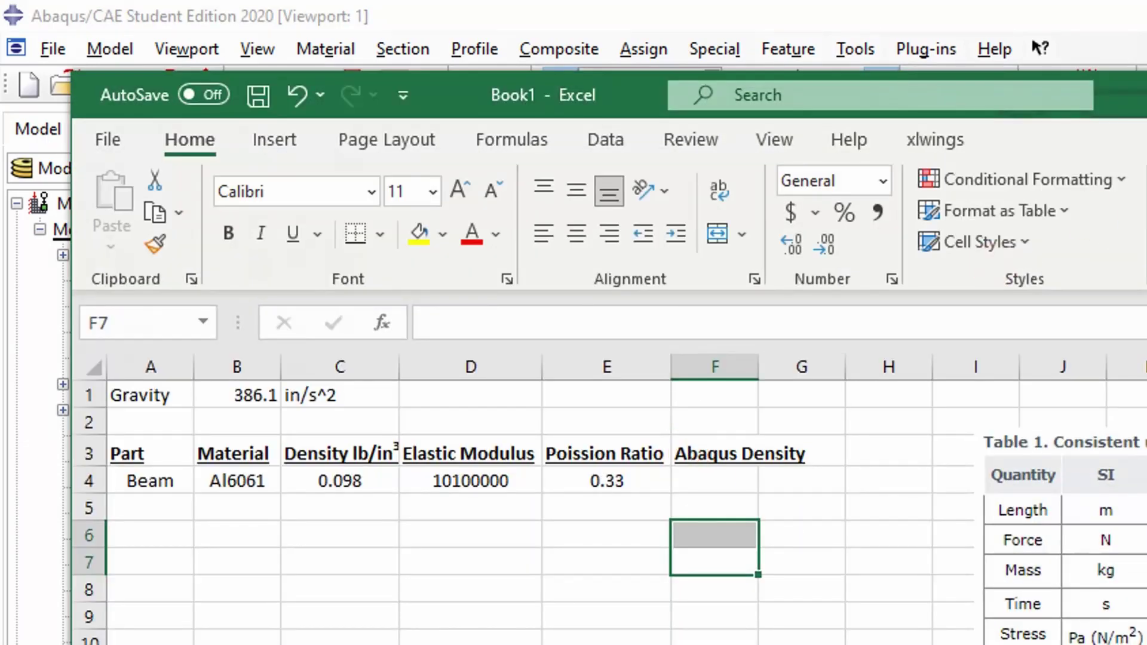
key(super+Up)
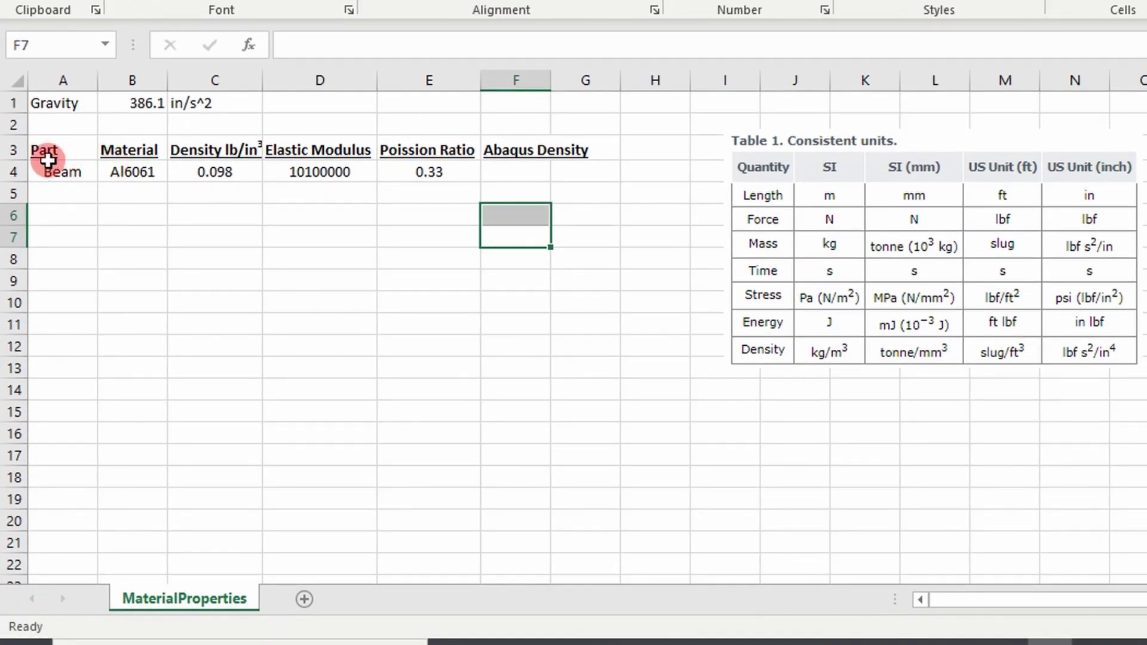
click(48, 158)
click(132, 168)
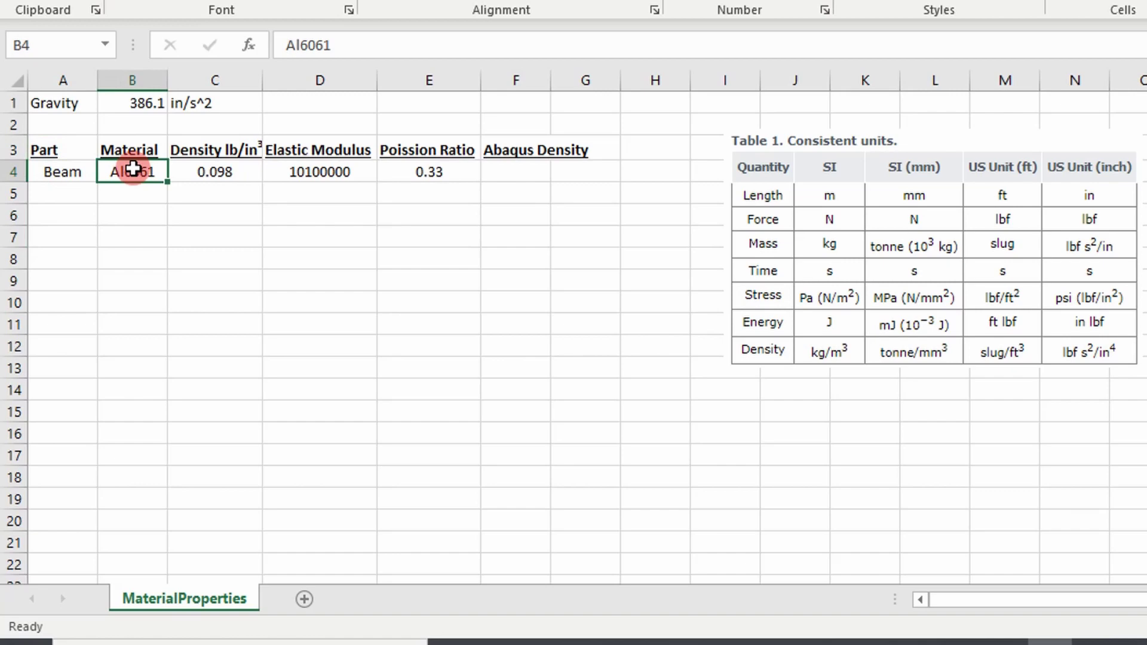
click(222, 170)
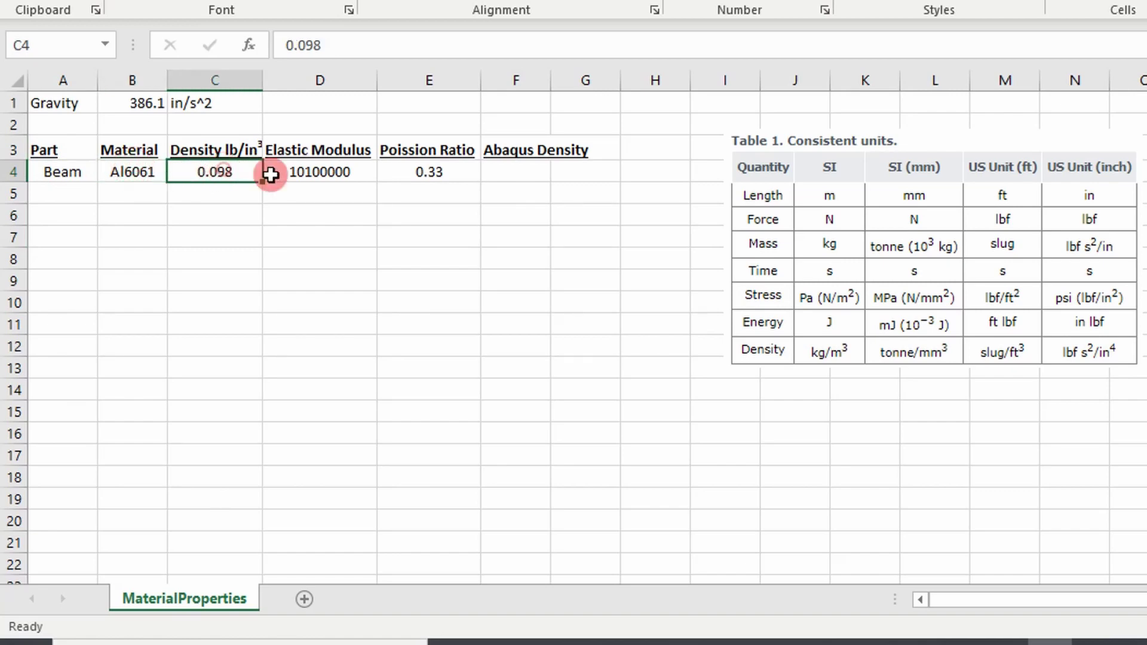
click(321, 175)
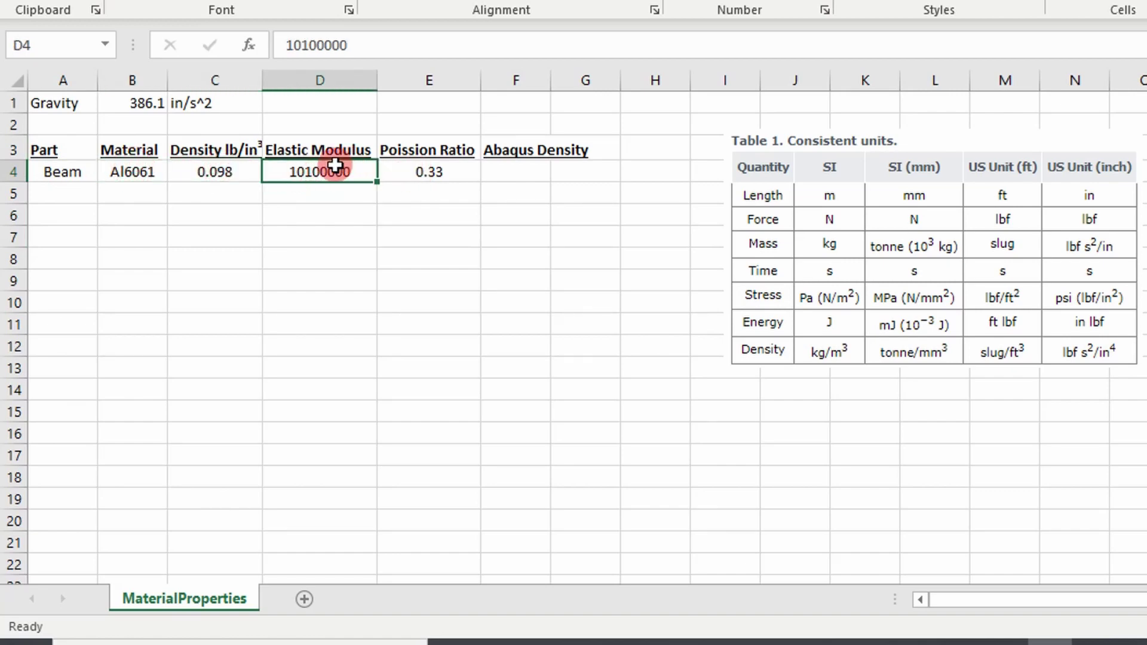
click(438, 170)
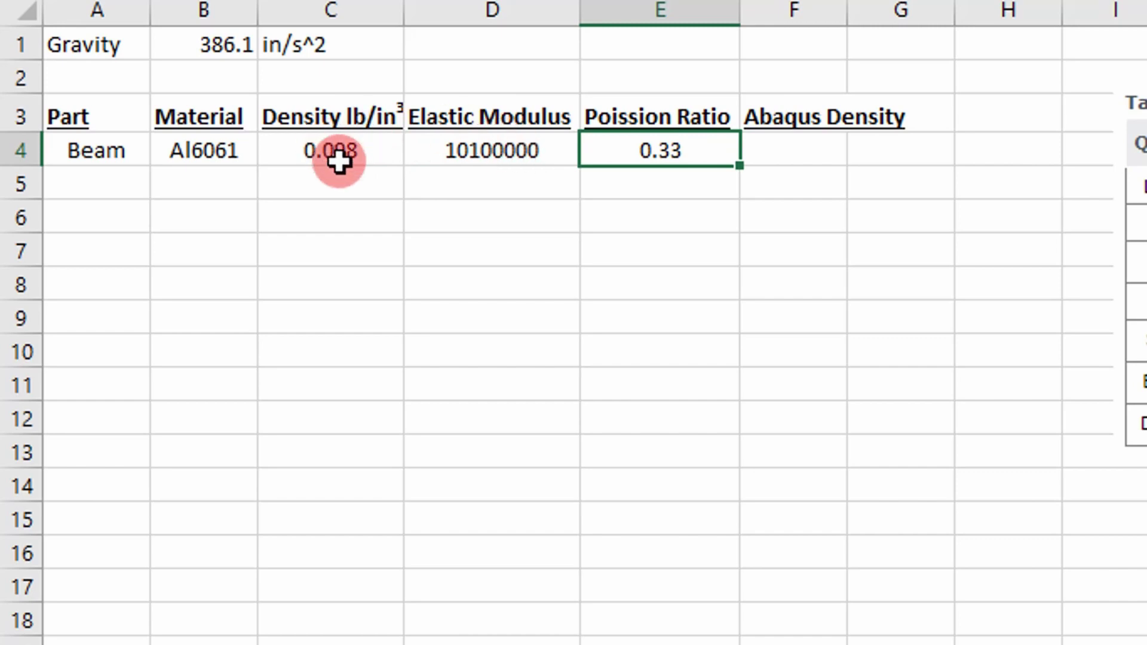
Step: Compute the Abaqus density 0.000254 in F4 as =C4/B1, copy it, and return to Abaqus
click(794, 157)
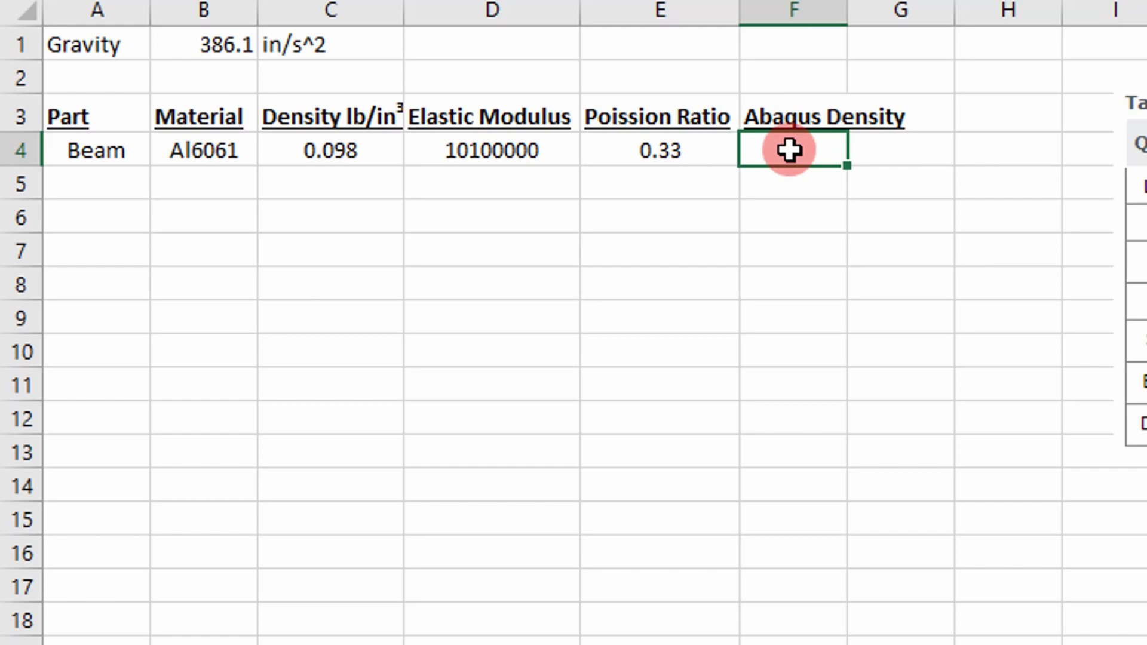
text(=)
key(Left)
key(Left)
key(Left)
text(/)
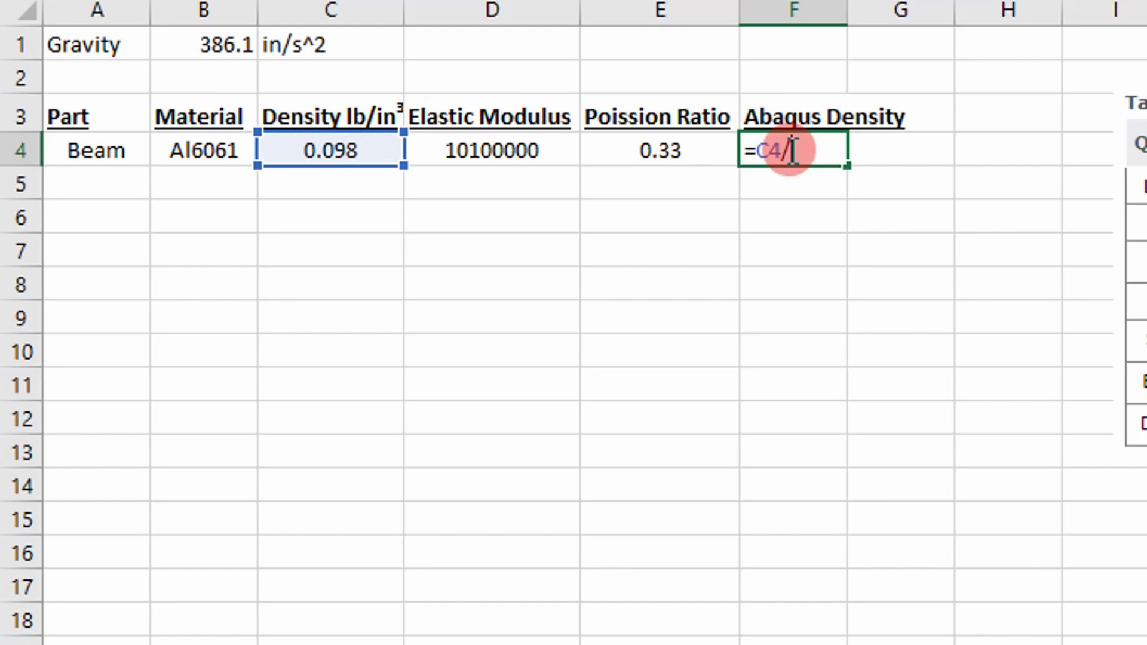
click(220, 46)
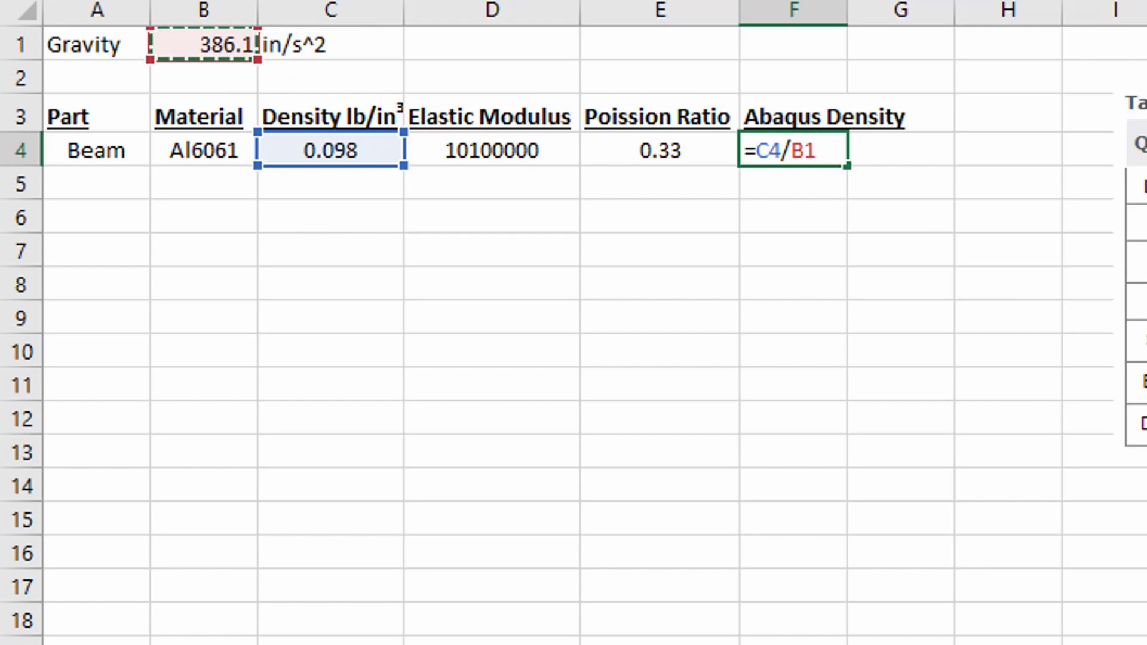
key(Return)
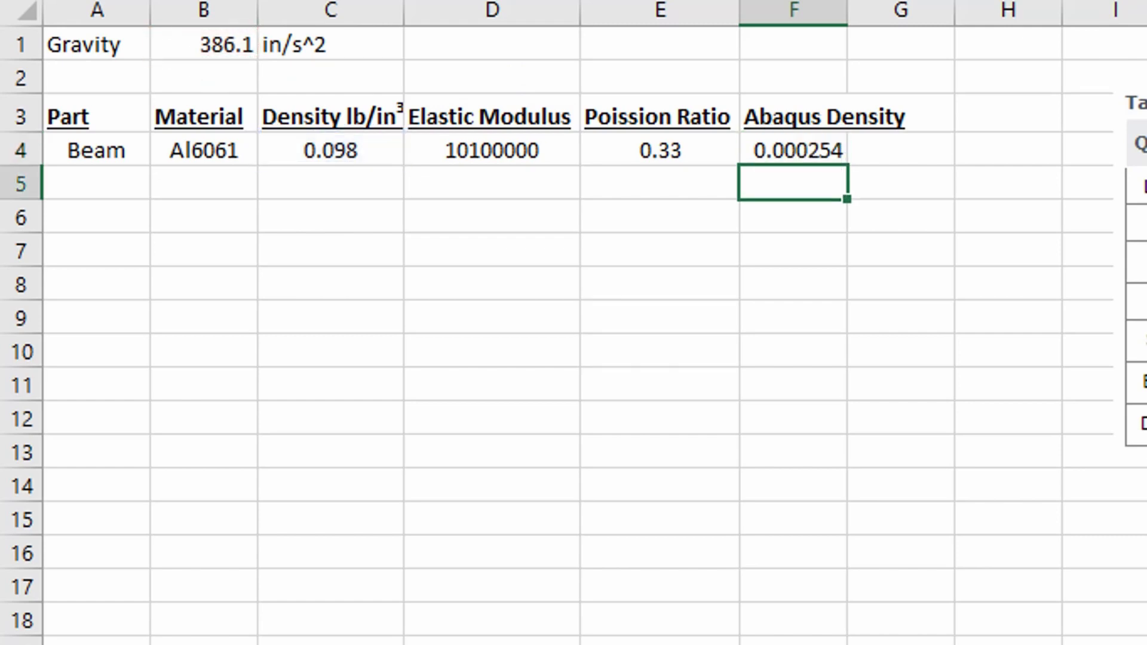
click(780, 153)
key(ctrl+c)
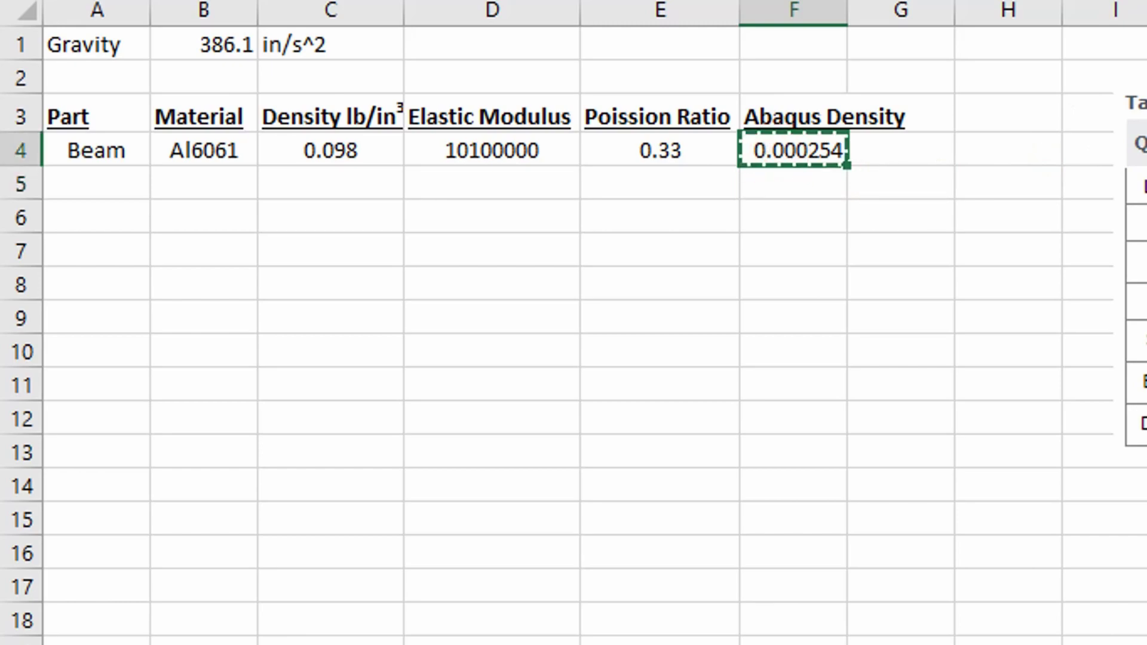
key(alt+Tab)
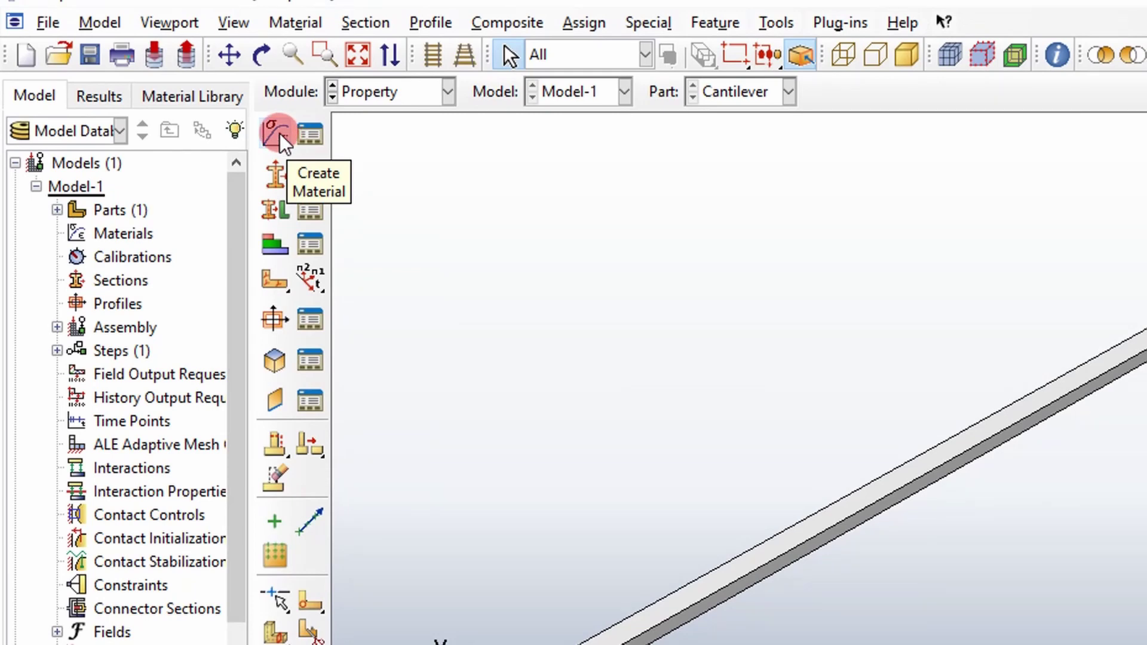
Step: Create a material named Al6061 with Mechanical > Elasticity > Elastic behaviour
click(280, 134)
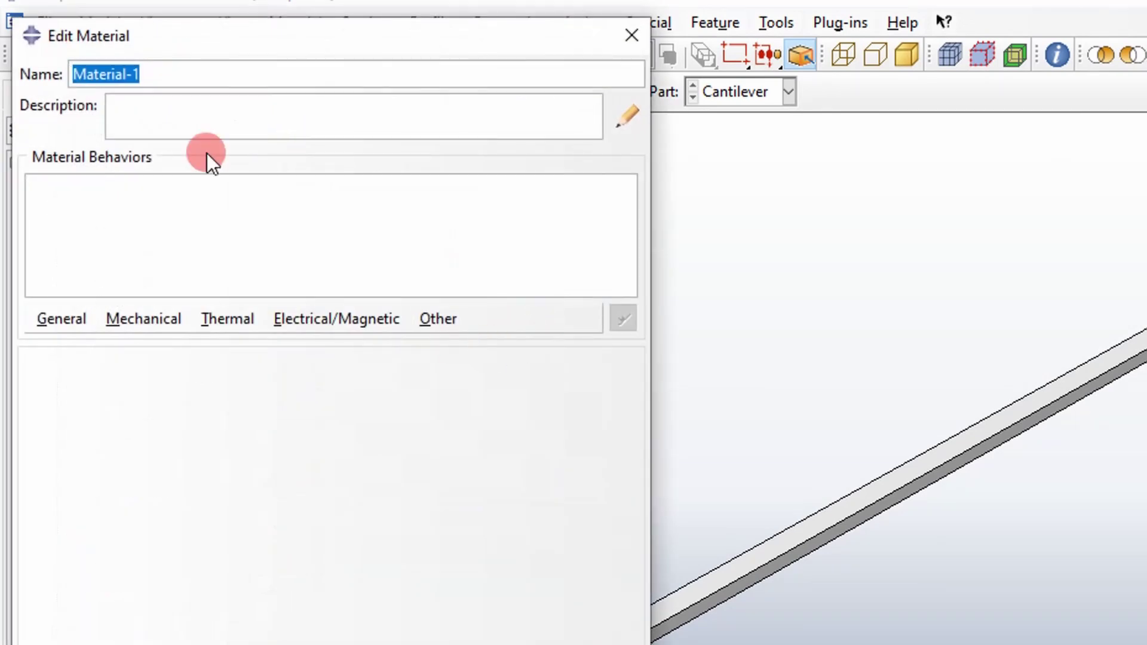
text(Al)
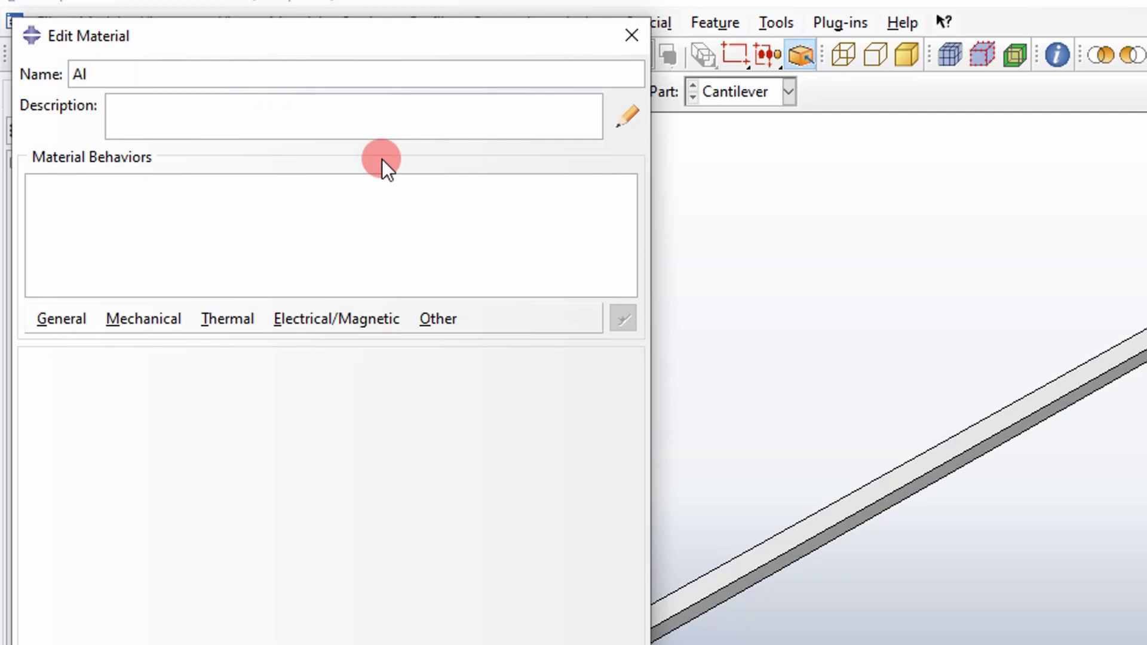
text(6061)
click(156, 315)
mouse_move(179, 342)
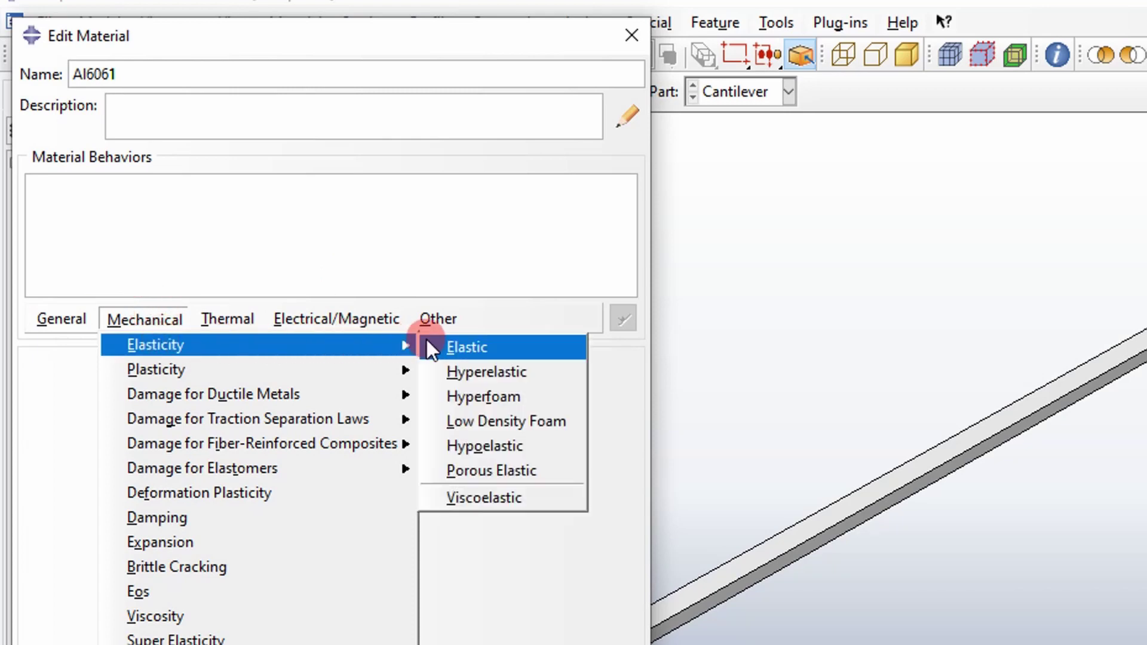
click(467, 347)
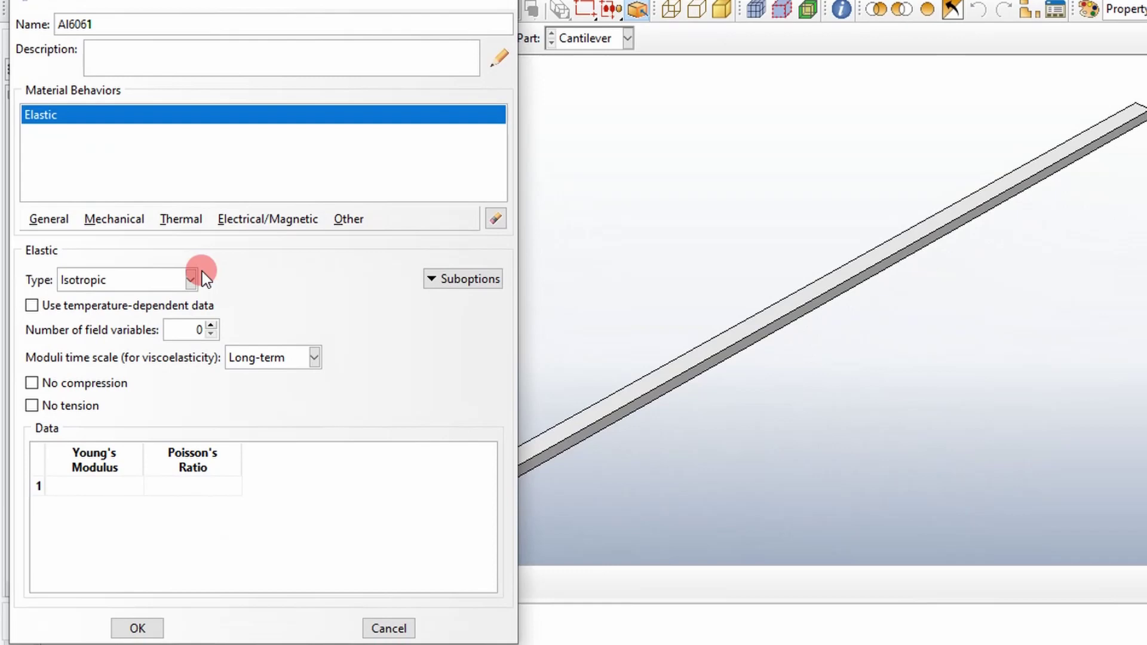
Step: Enter Young's Modulus 10100000, copied from Excel cell D4
click(96, 488)
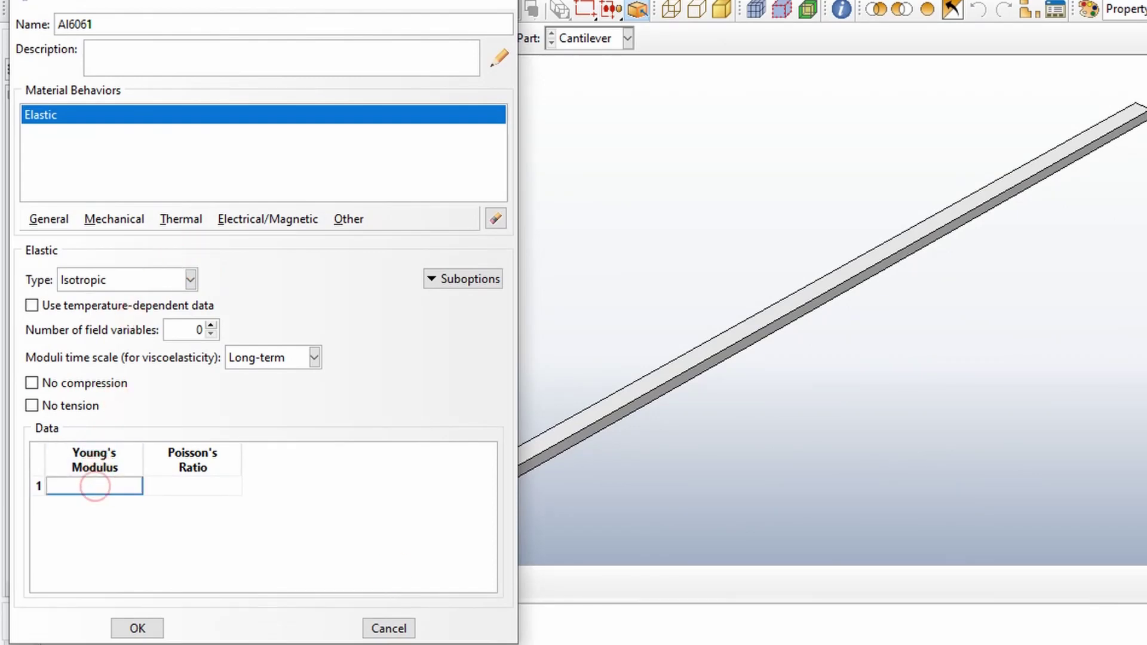
key(alt+Tab)
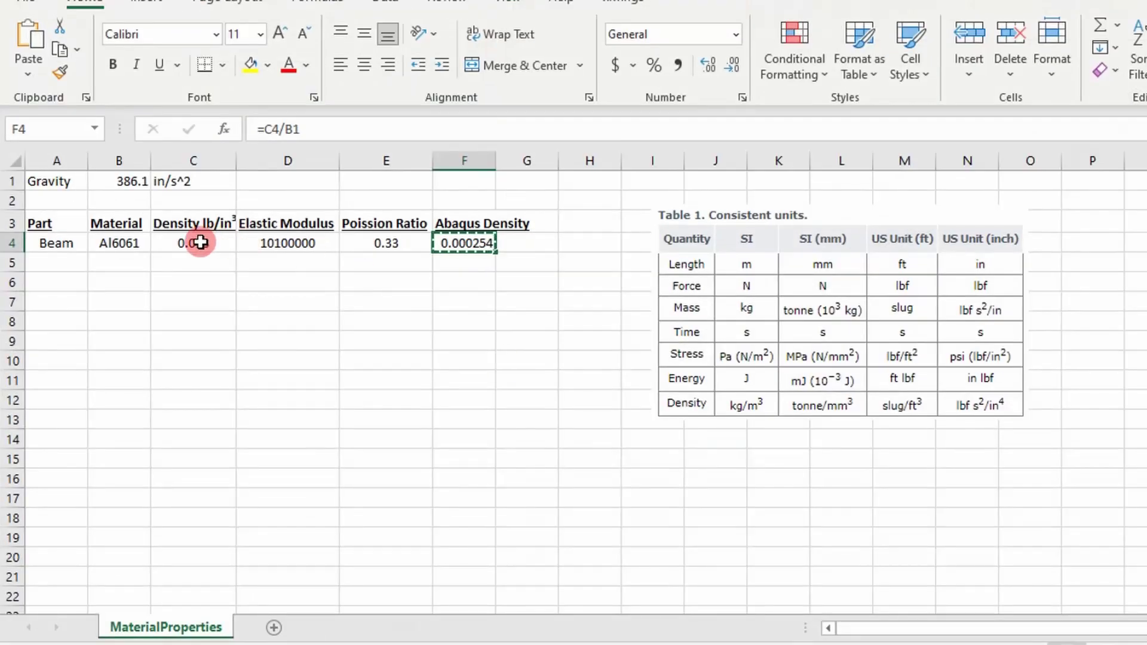
click(304, 243)
key(ctrl+c)
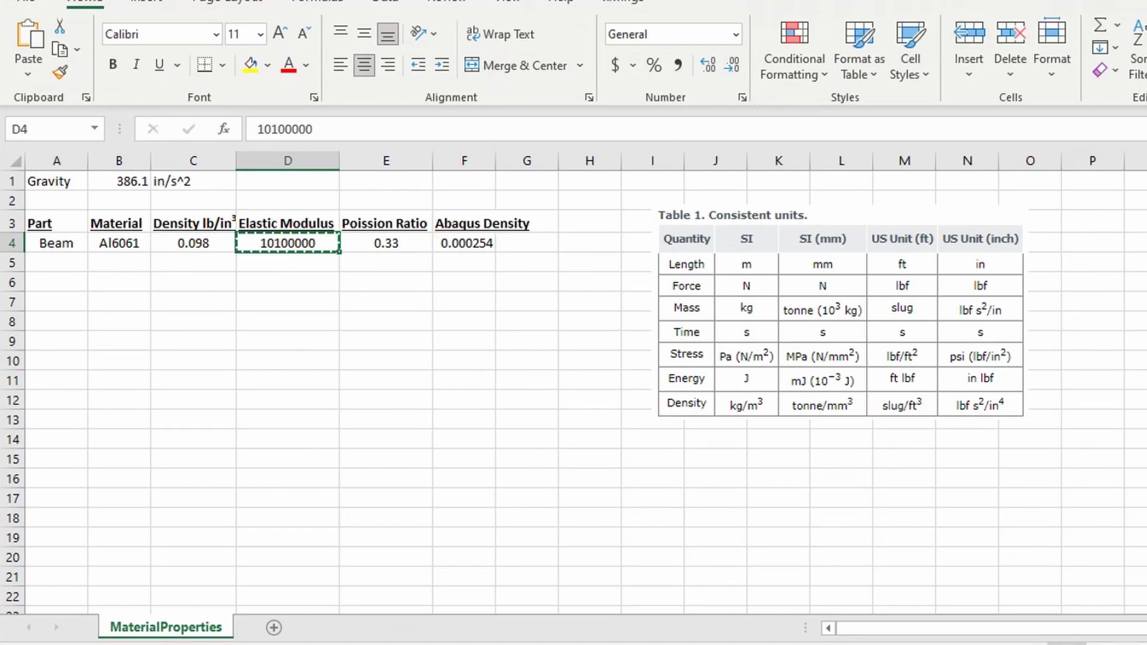
key(alt+Tab)
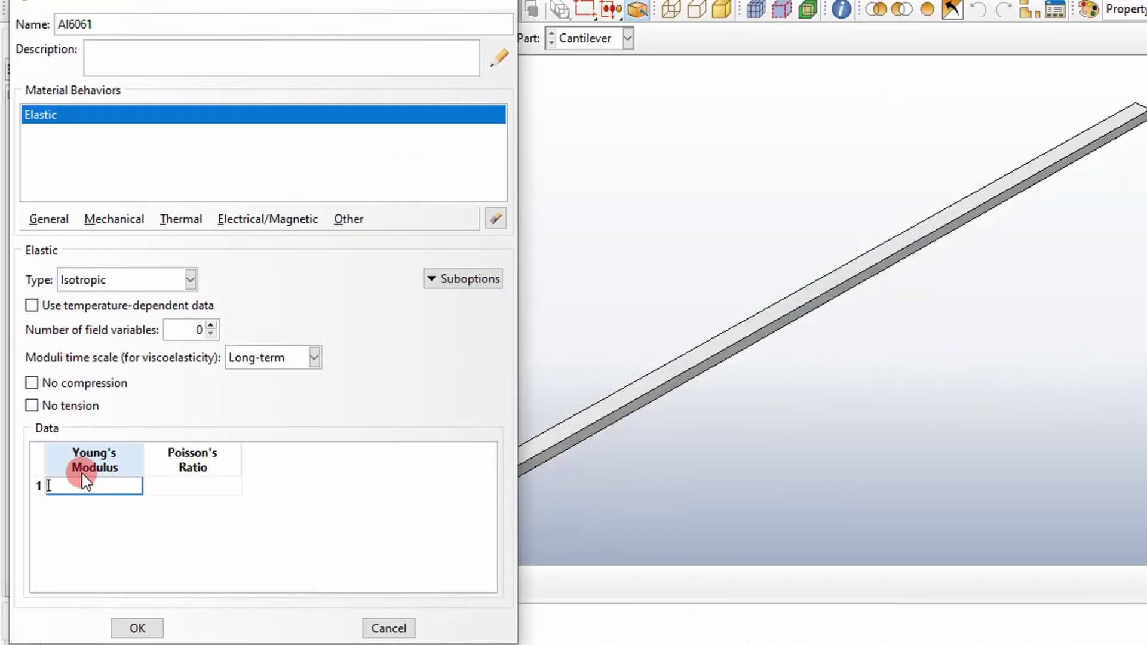
key(ctrl+v)
Step: Enter Poisson's Ratio 0.33, copied from Excel cell E4
click(191, 486)
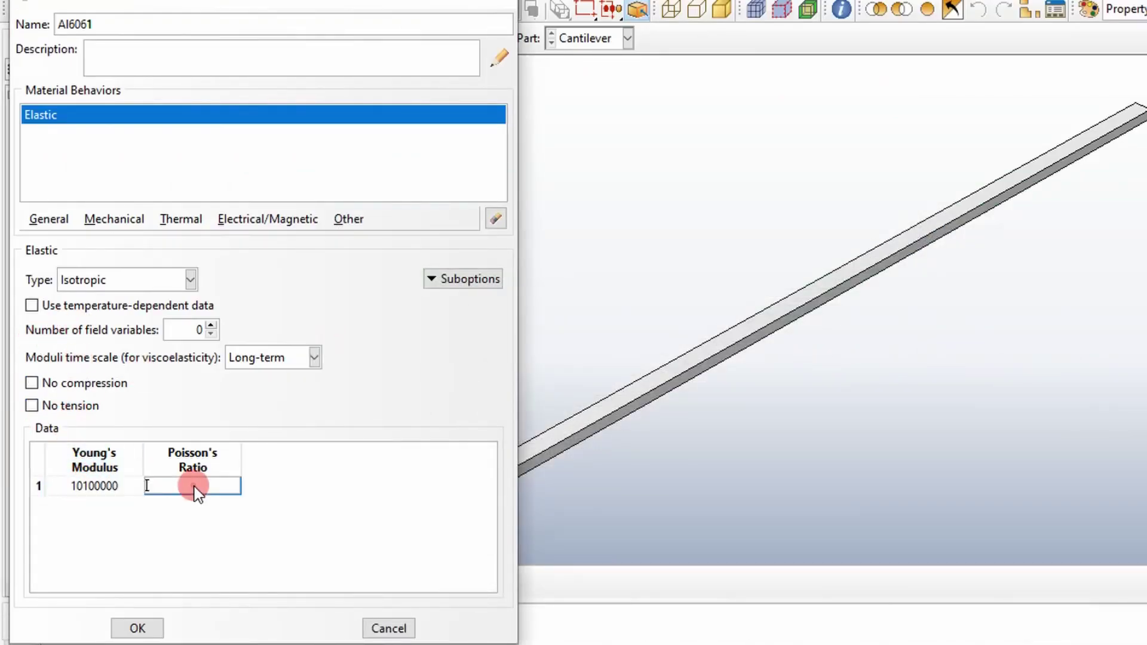
key(alt+Tab)
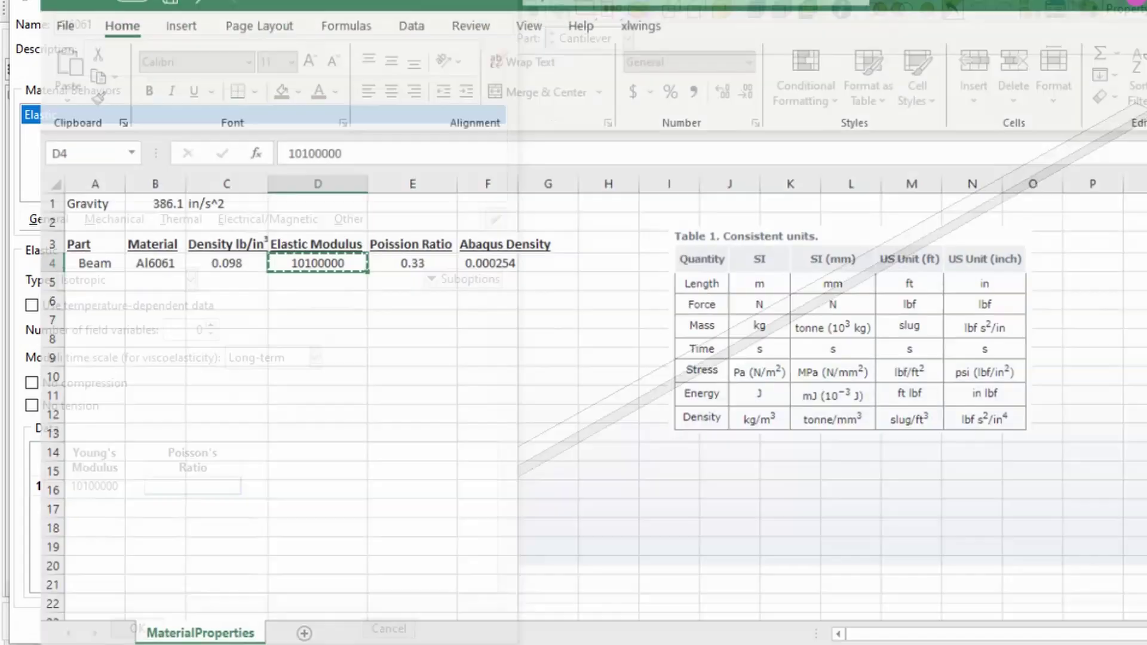
click(402, 250)
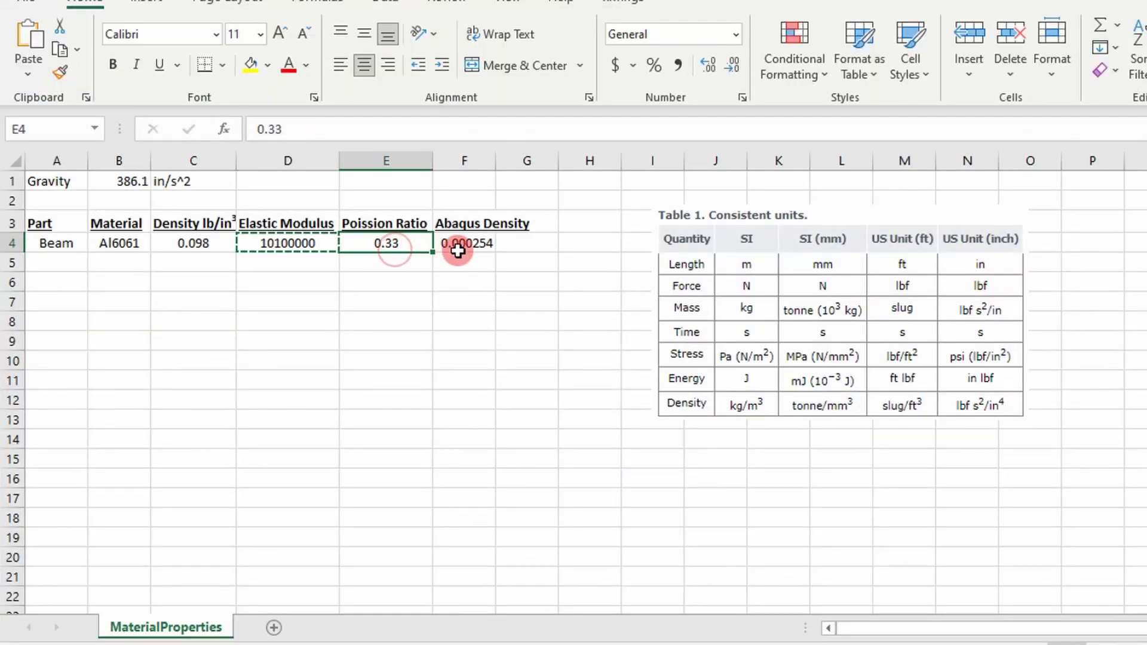
key(ctrl+c)
key(alt+Tab)
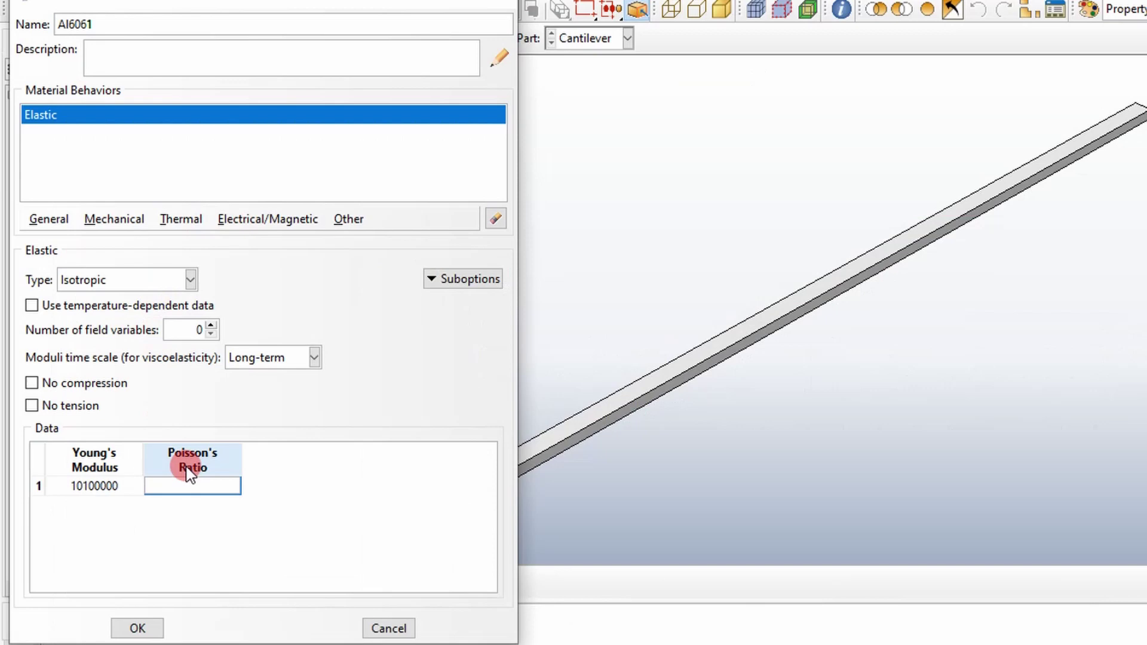
click(190, 485)
key(ctrl+v)
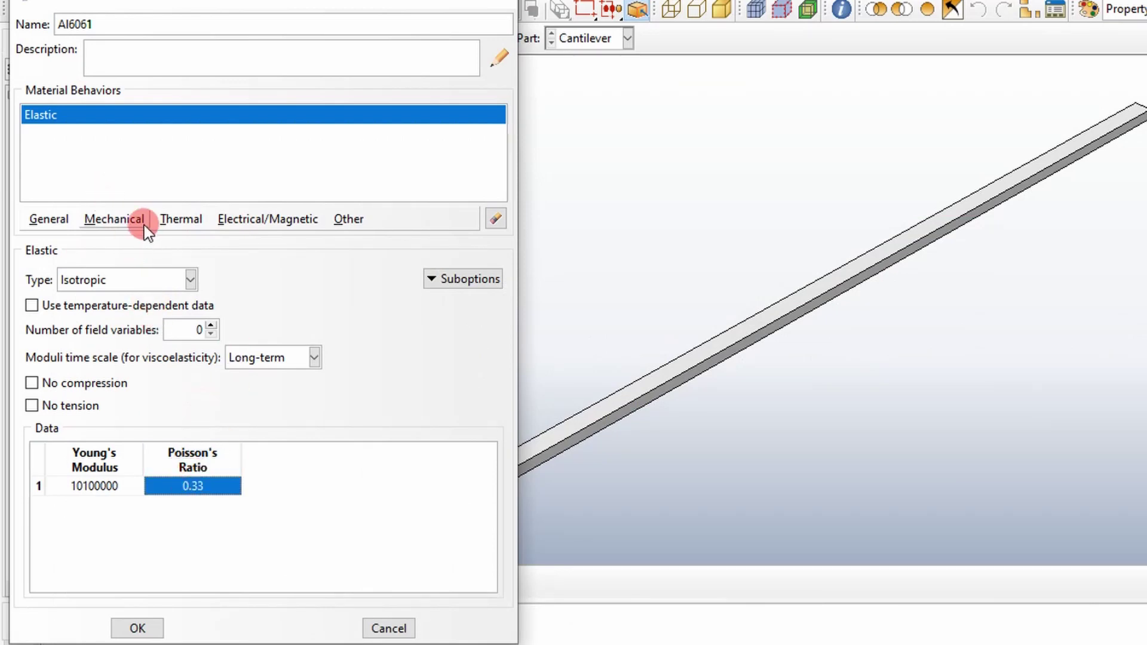
Step: Add a General > Density behaviour with mass density 0.00025382 pasted from Excel cell F4
click(103, 220)
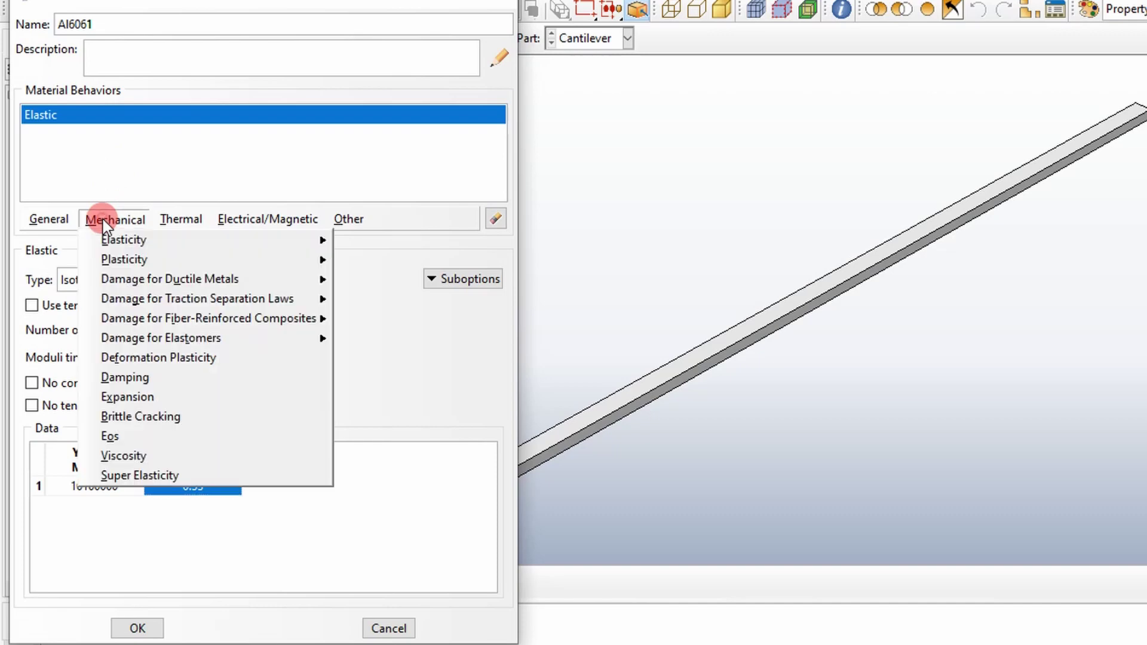
mouse_move(153, 248)
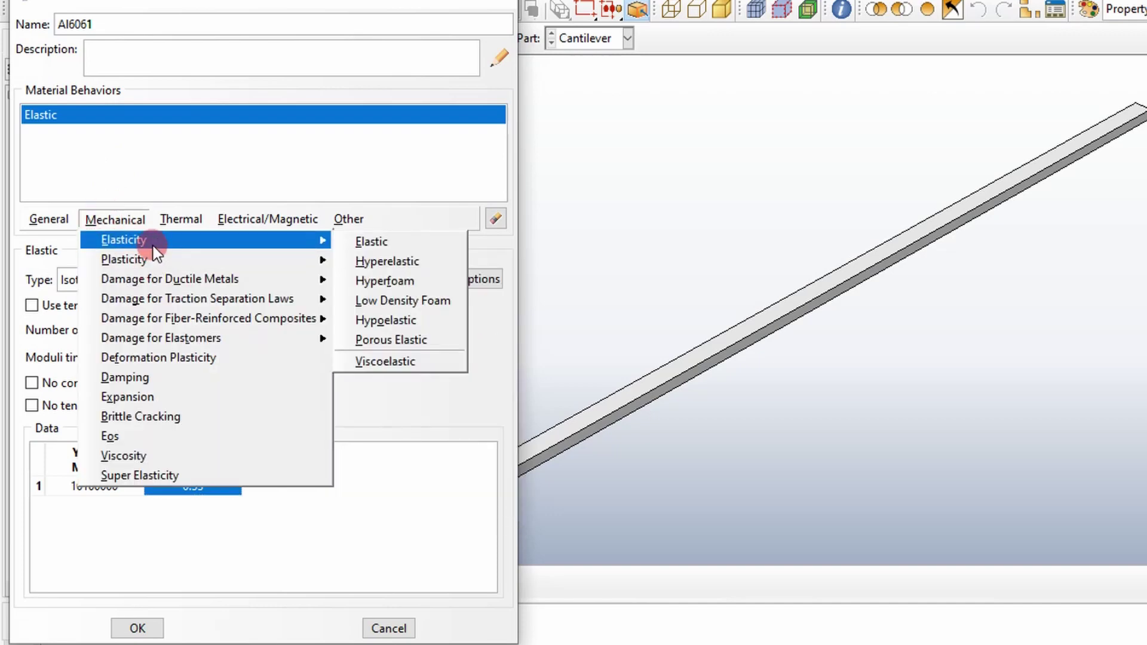
mouse_move(62, 218)
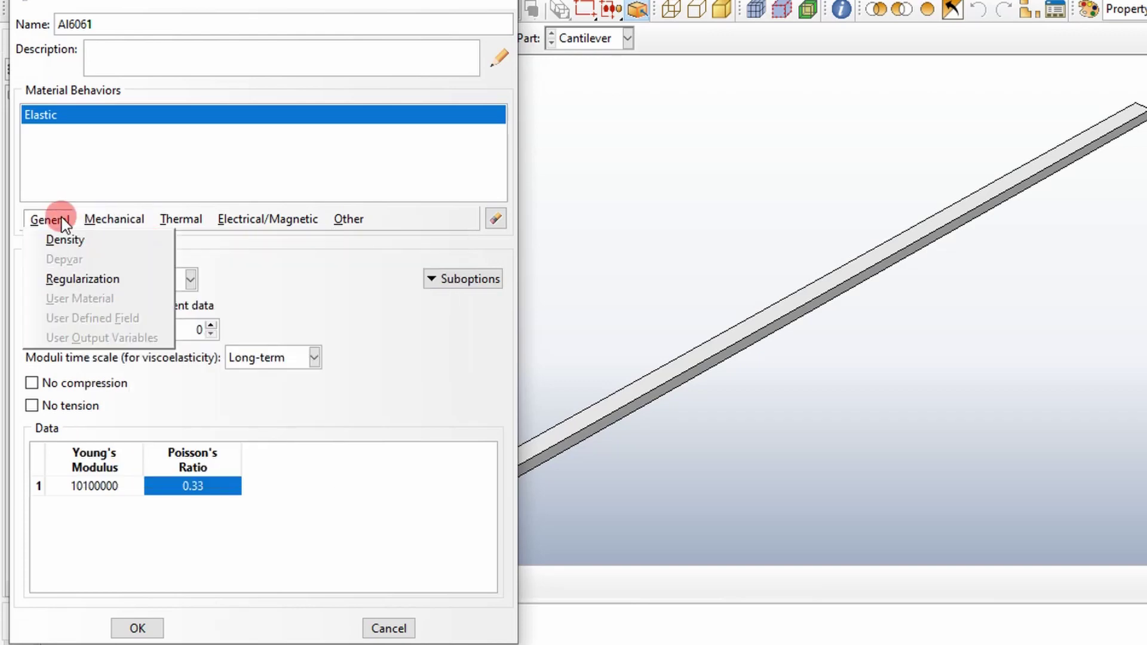
click(79, 245)
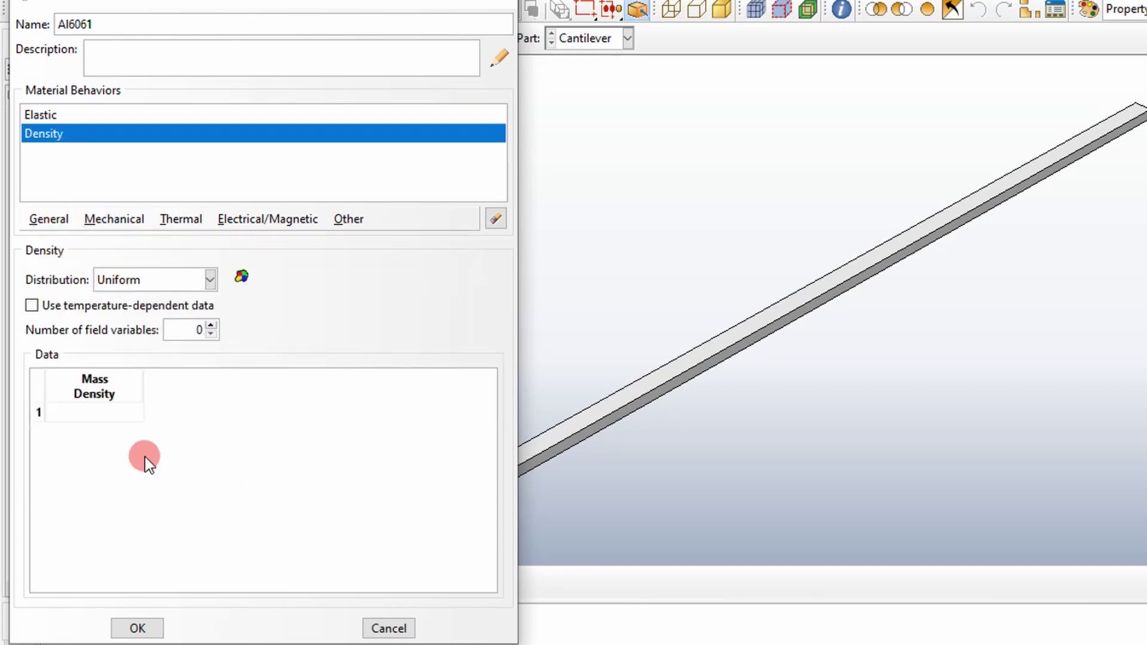
click(86, 412)
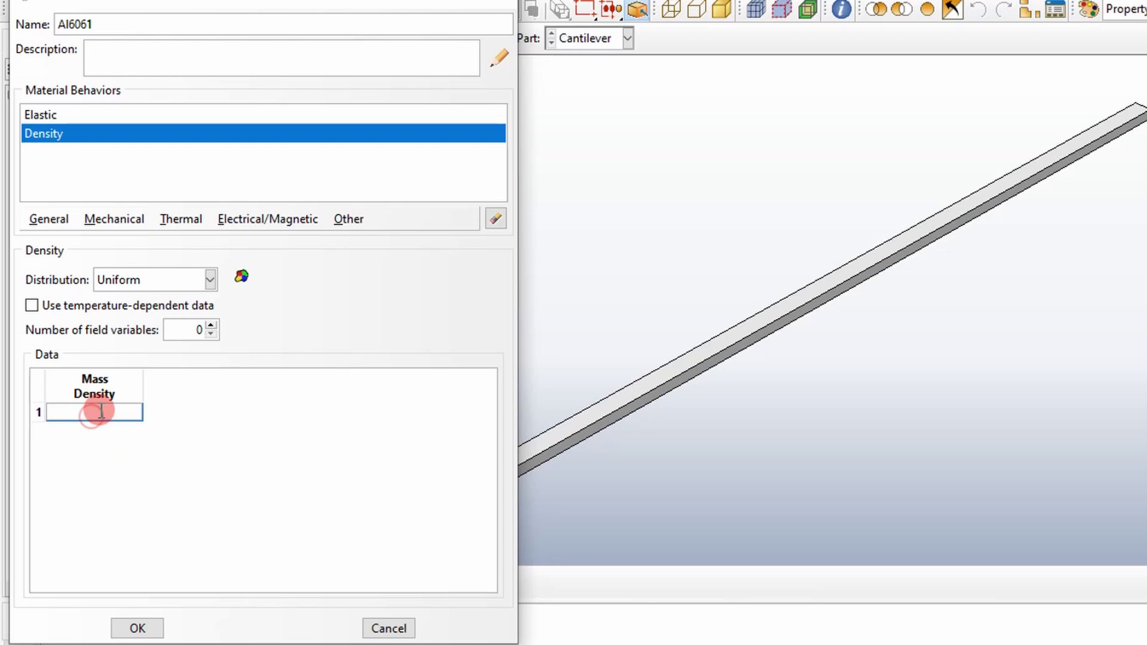
click(140, 395)
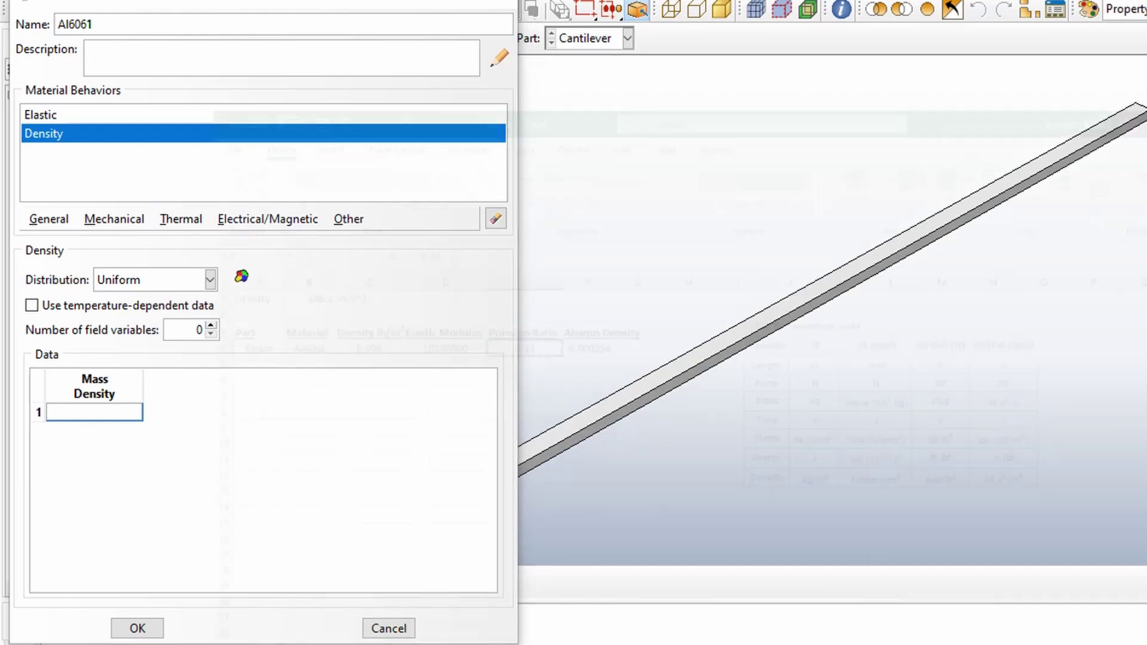
click(886, 633)
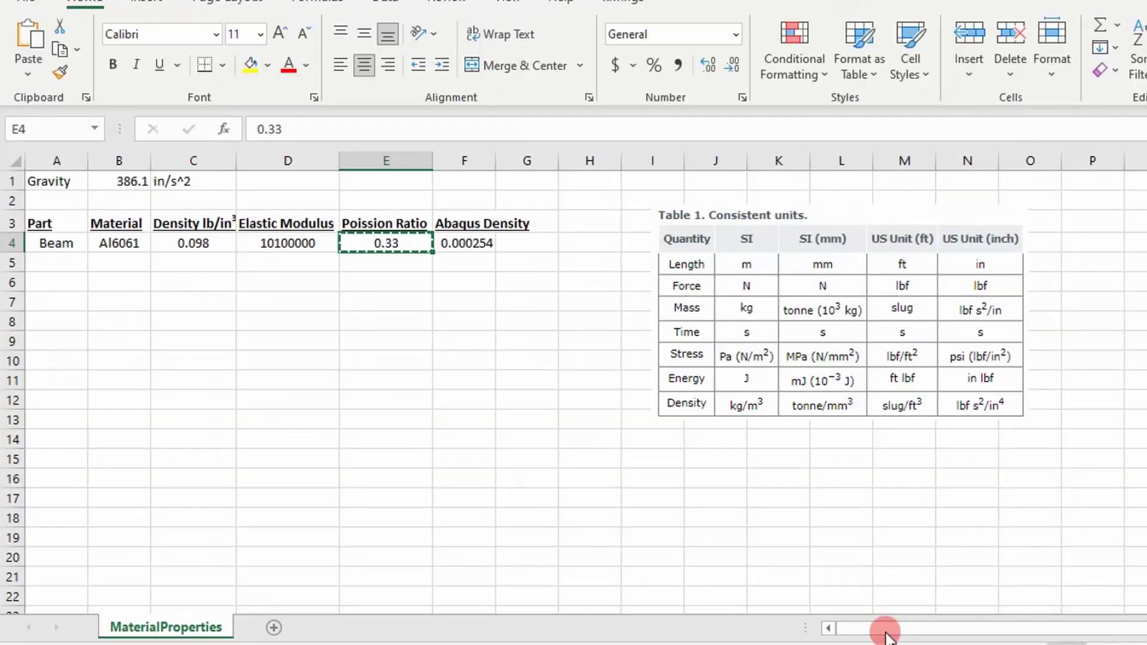
click(444, 248)
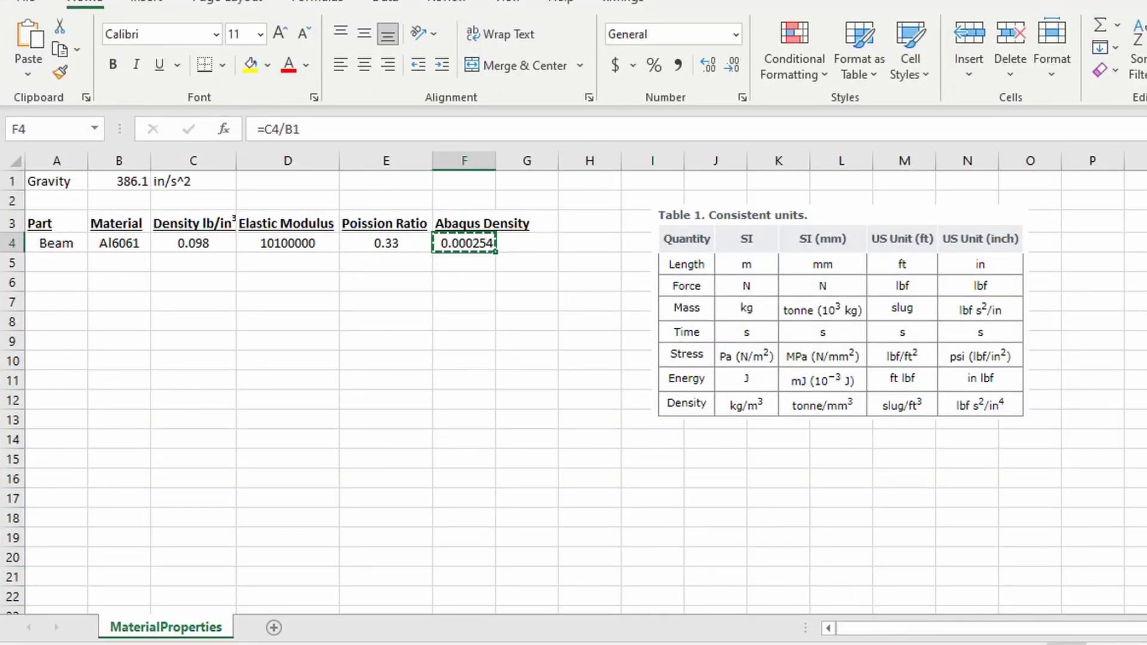
key(alt+Tab)
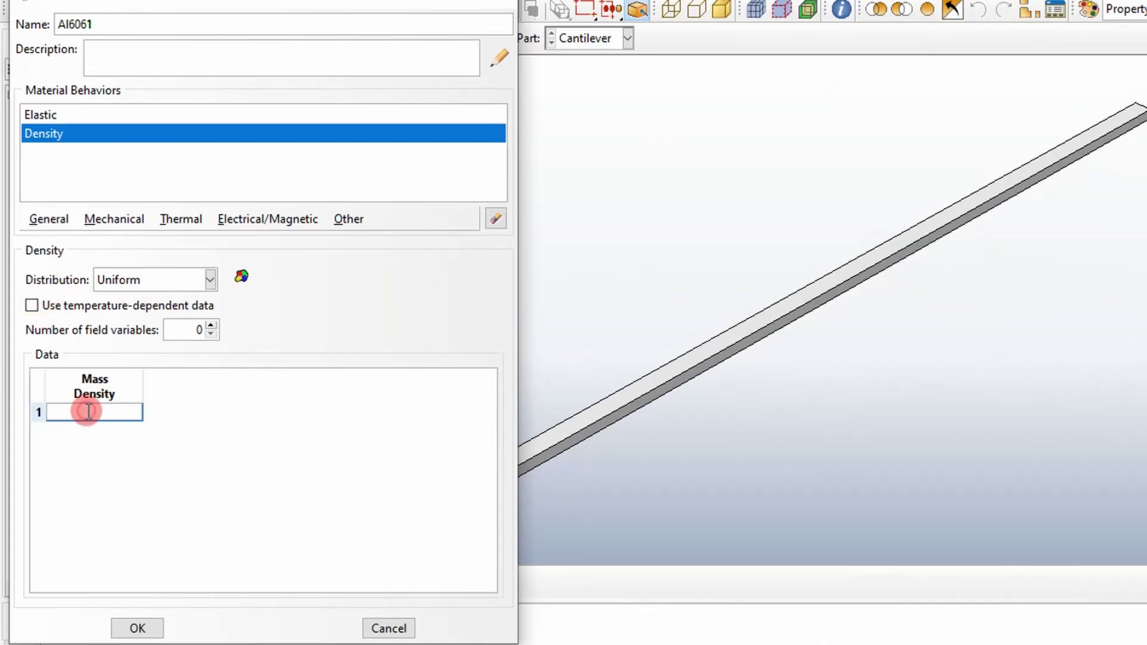
key(ctrl+v)
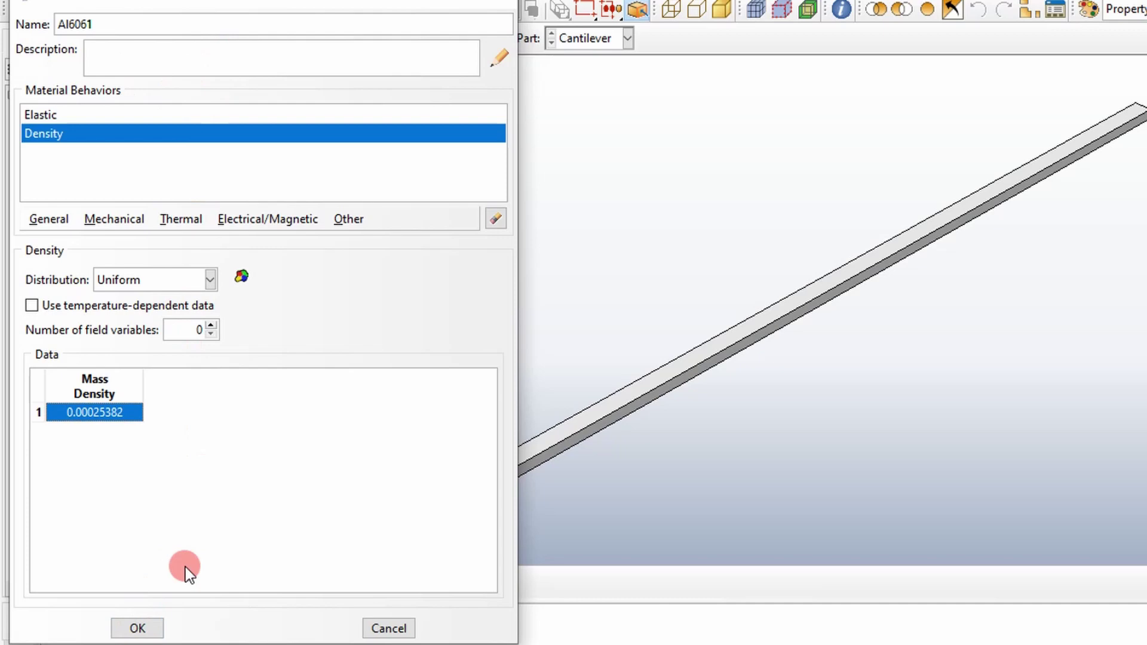
Step: Close the material editor and create a solid homogeneous section Al6061 using material Al6061
click(143, 627)
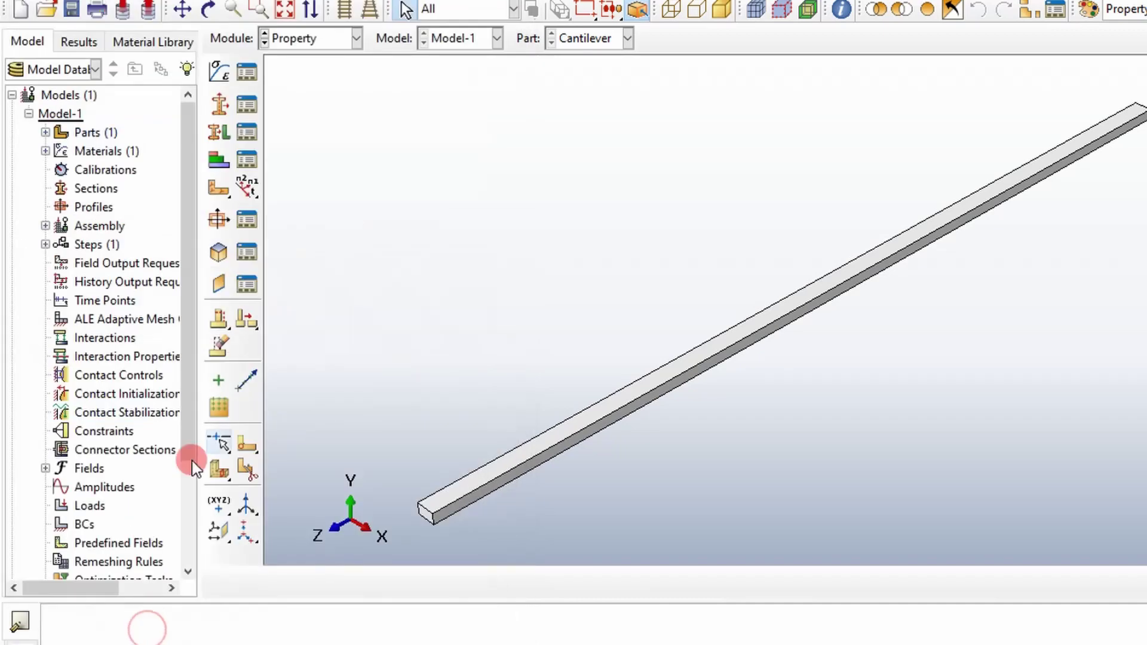
click(214, 110)
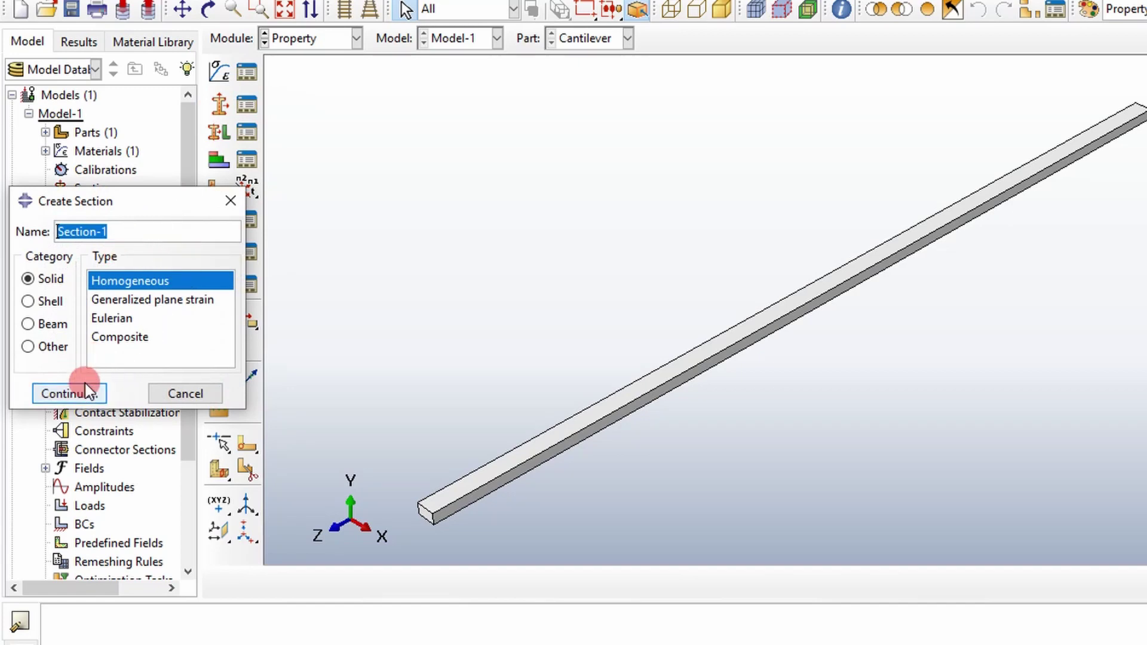
text(A)
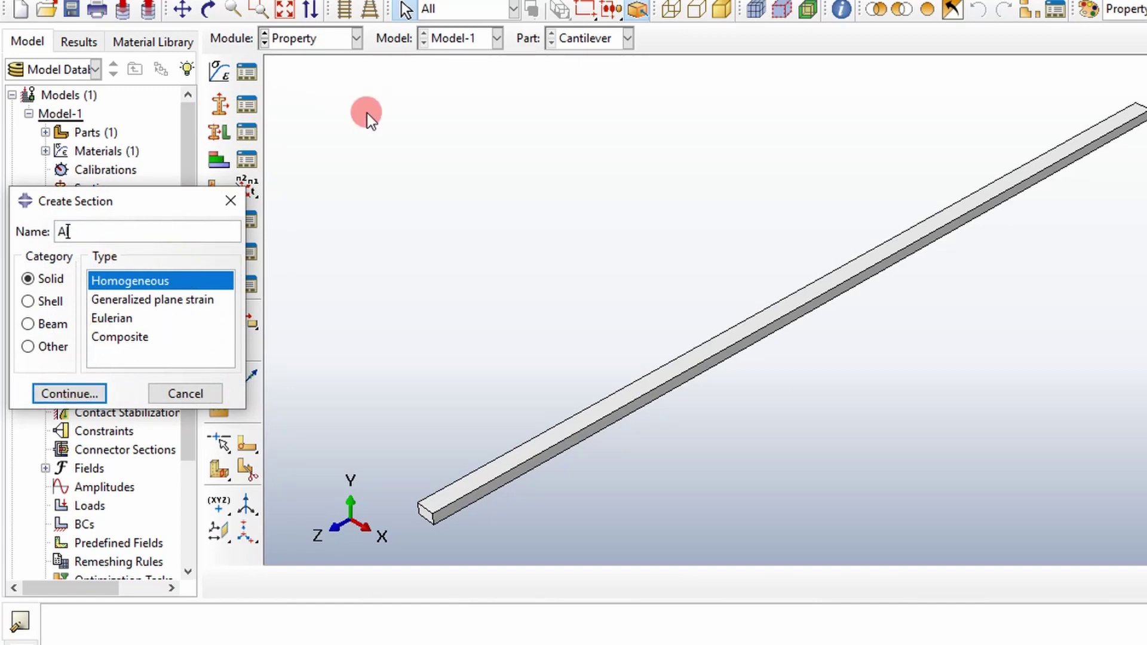
text(l6061)
click(85, 393)
click(83, 375)
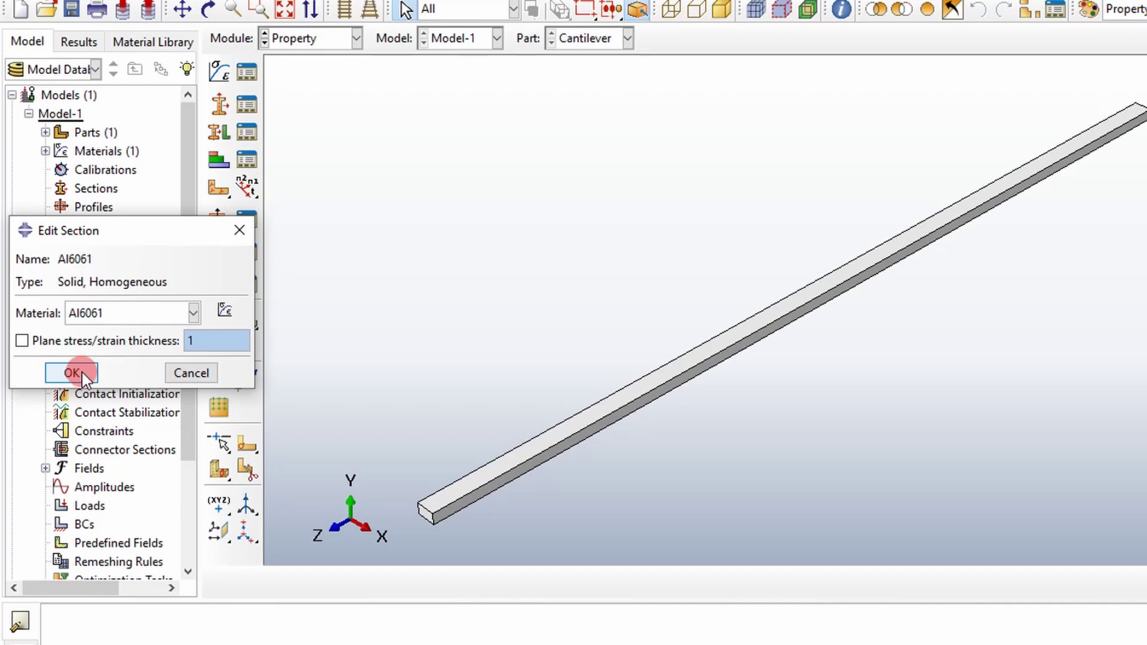
click(81, 372)
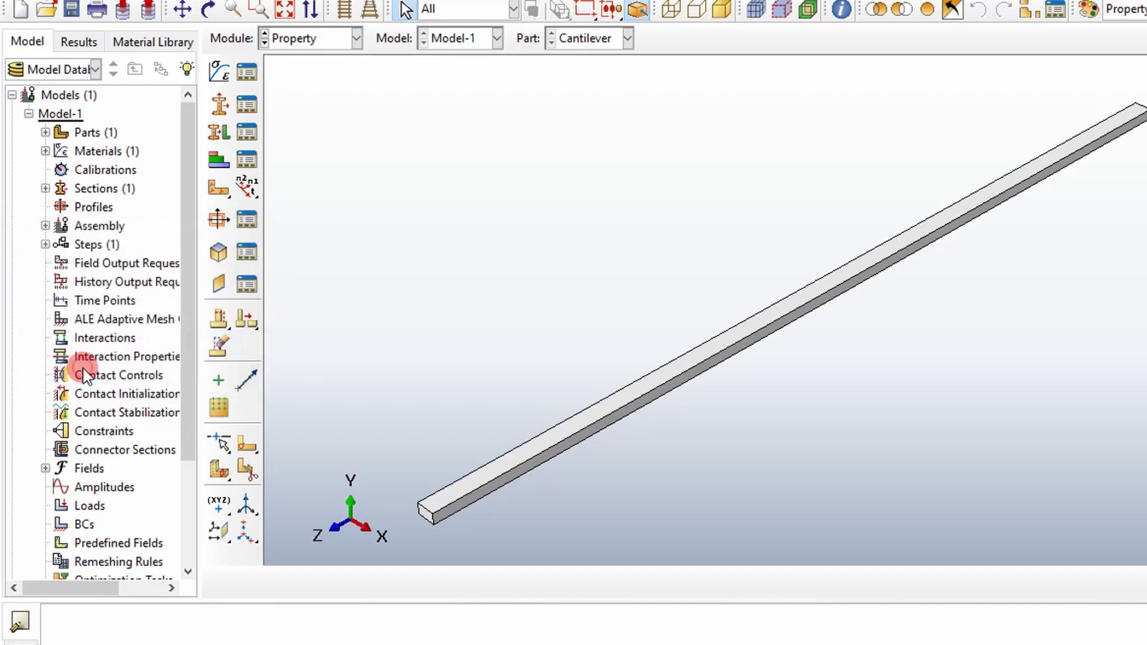
Step: Assign section Al6061 to the whole beam through a new set named CantileverBeam
click(218, 133)
click(607, 426)
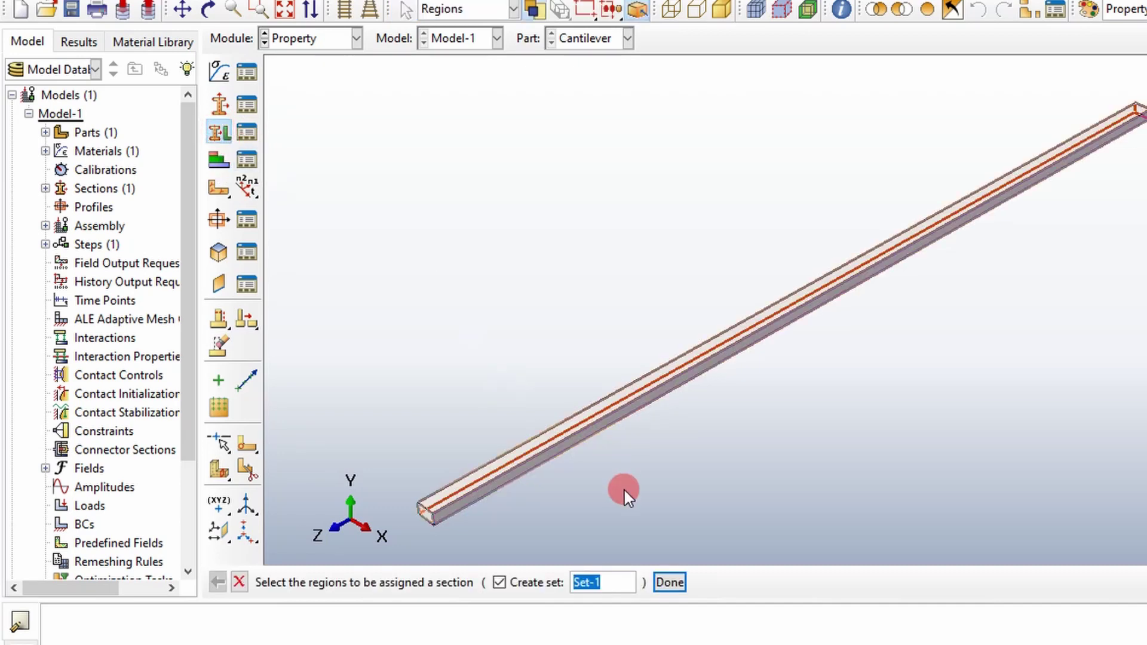
click(439, 499)
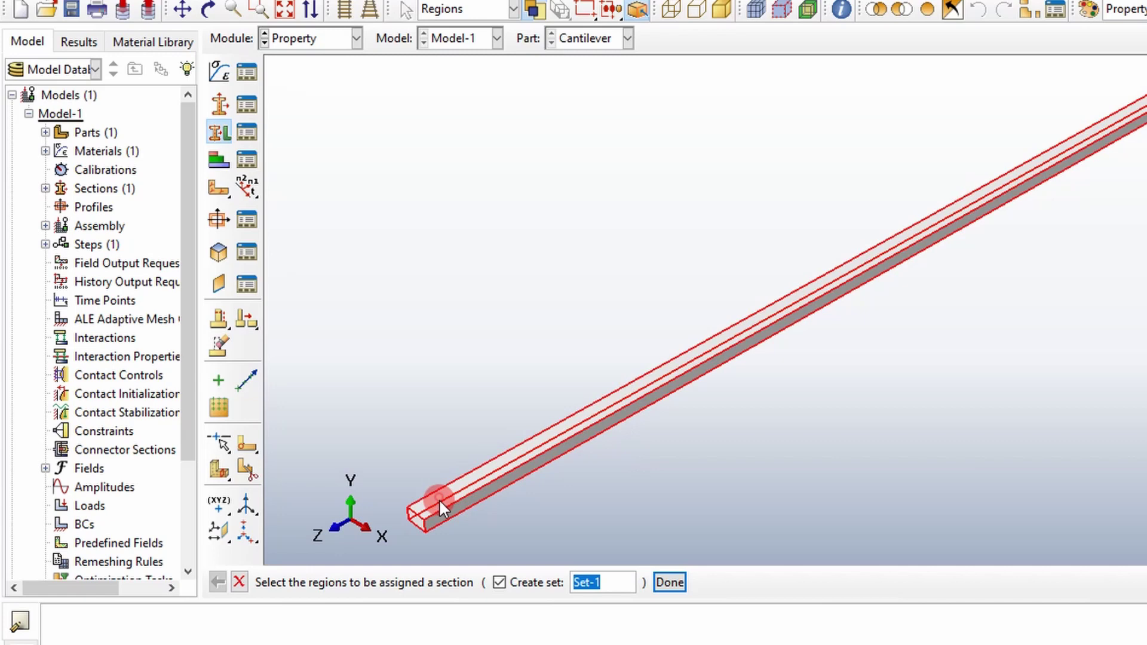
click(592, 582)
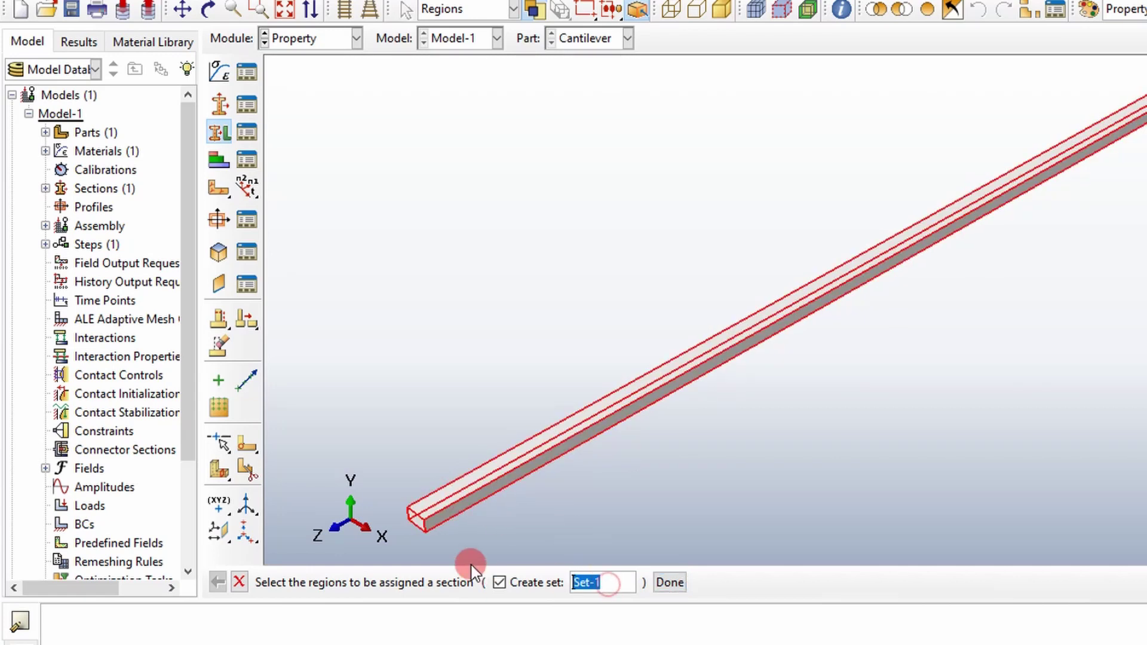
text(Cantilever)
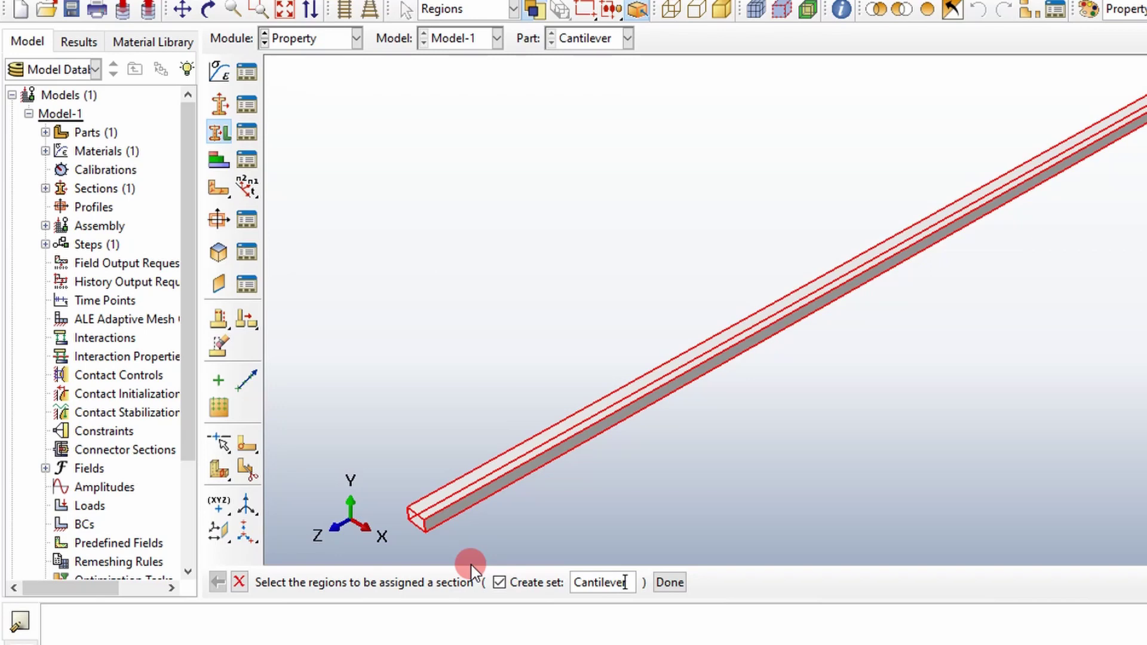
text(Beam)
click(670, 582)
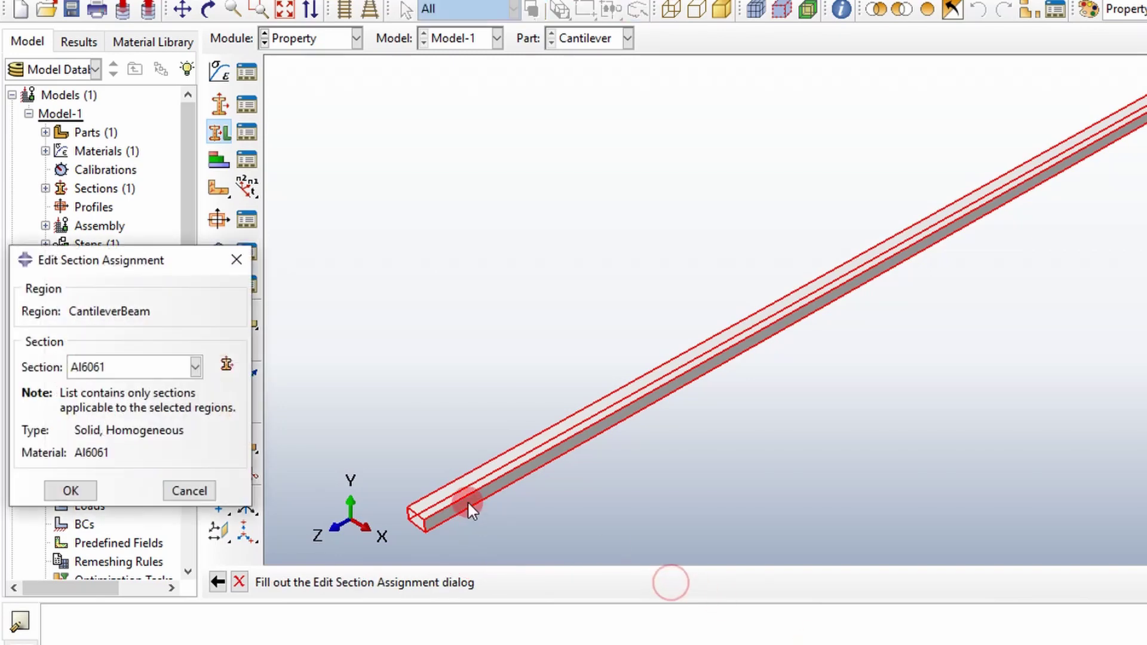
click(89, 491)
scroll(683, 441, down, 1)
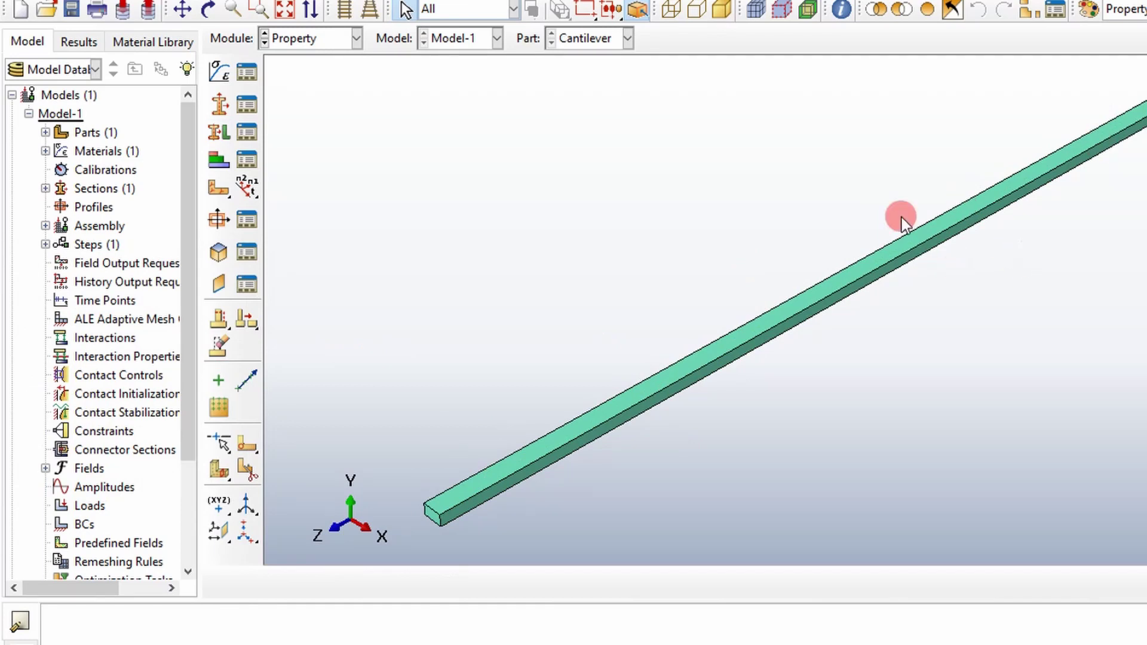
Step: In the Assembly module, place a dependent instance of the Cantilever part
click(352, 40)
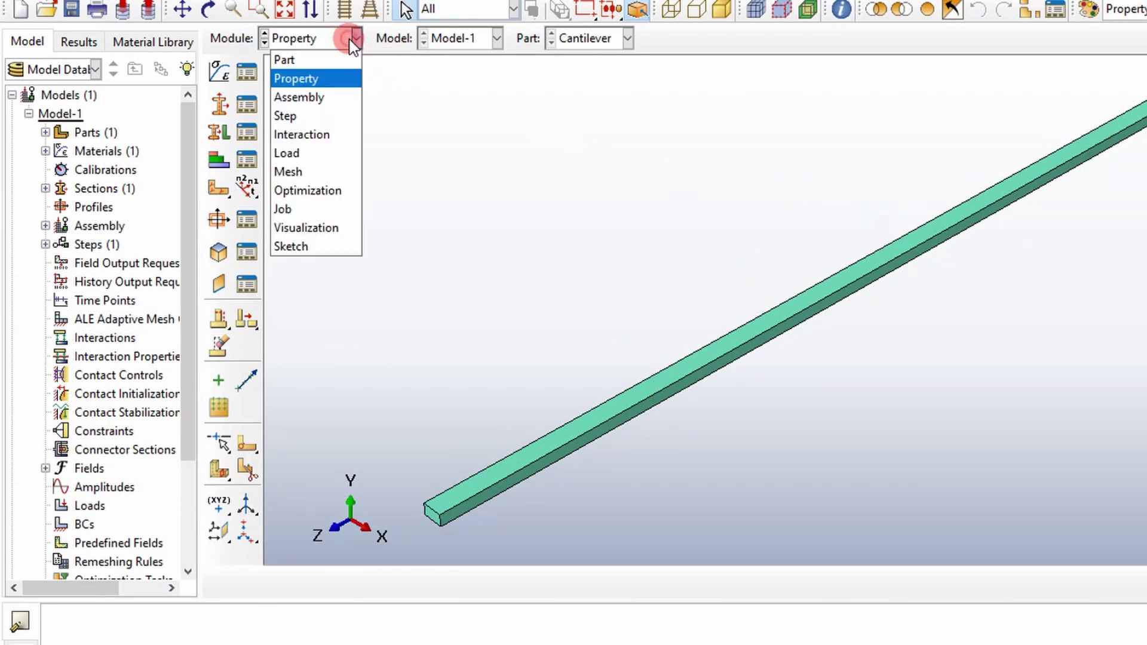
click(327, 97)
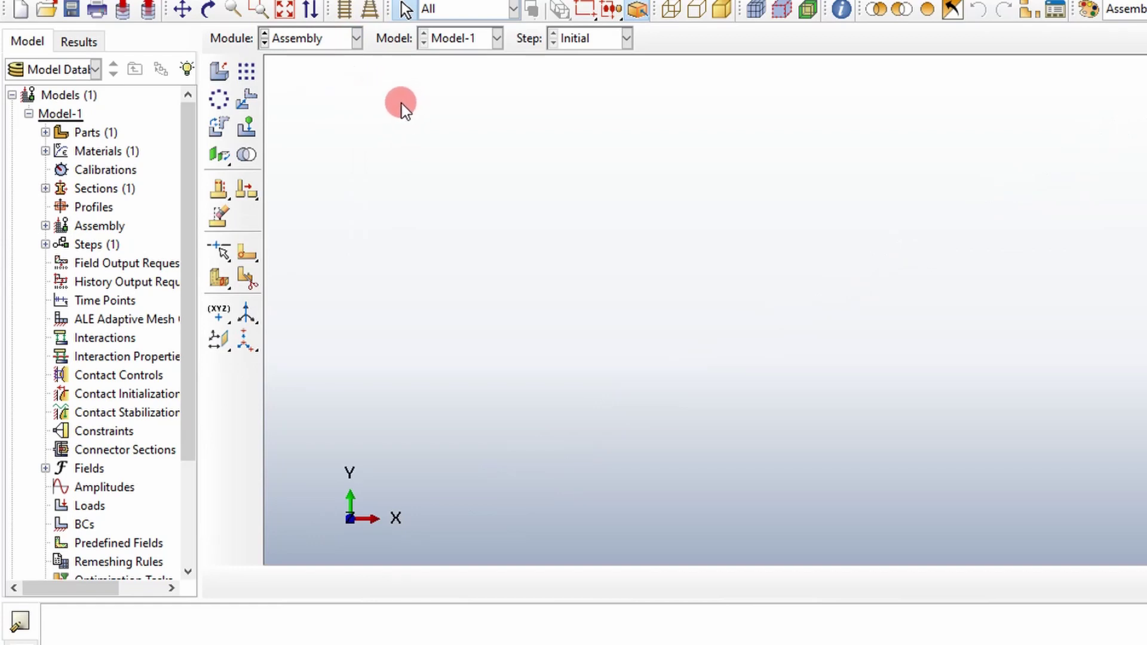
click(219, 71)
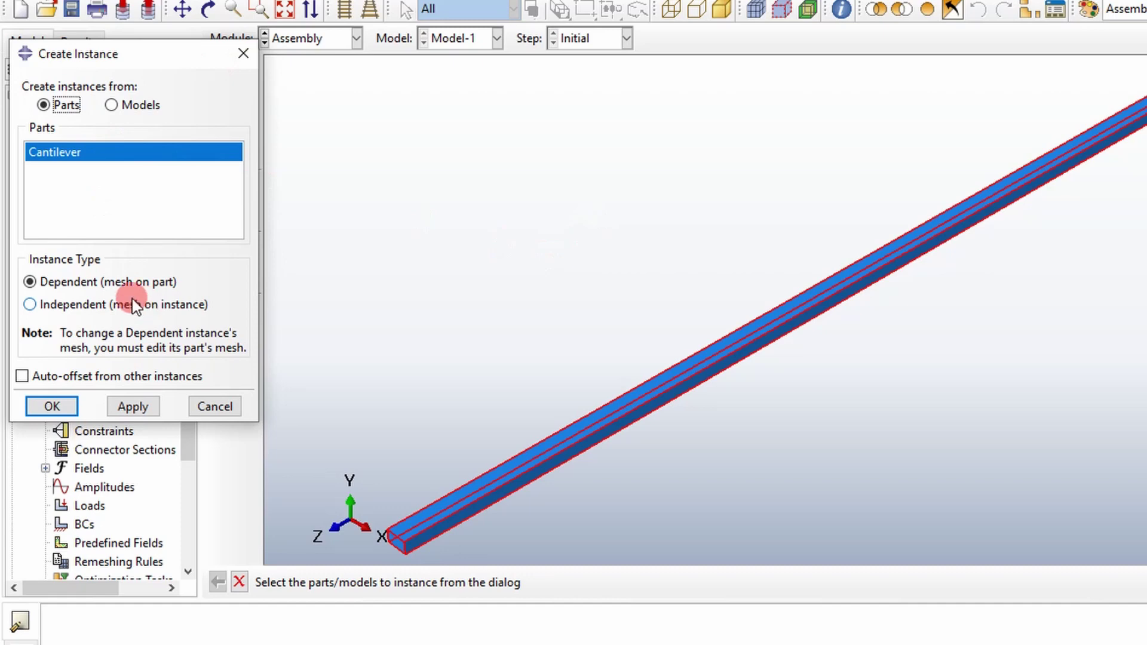
click(53, 406)
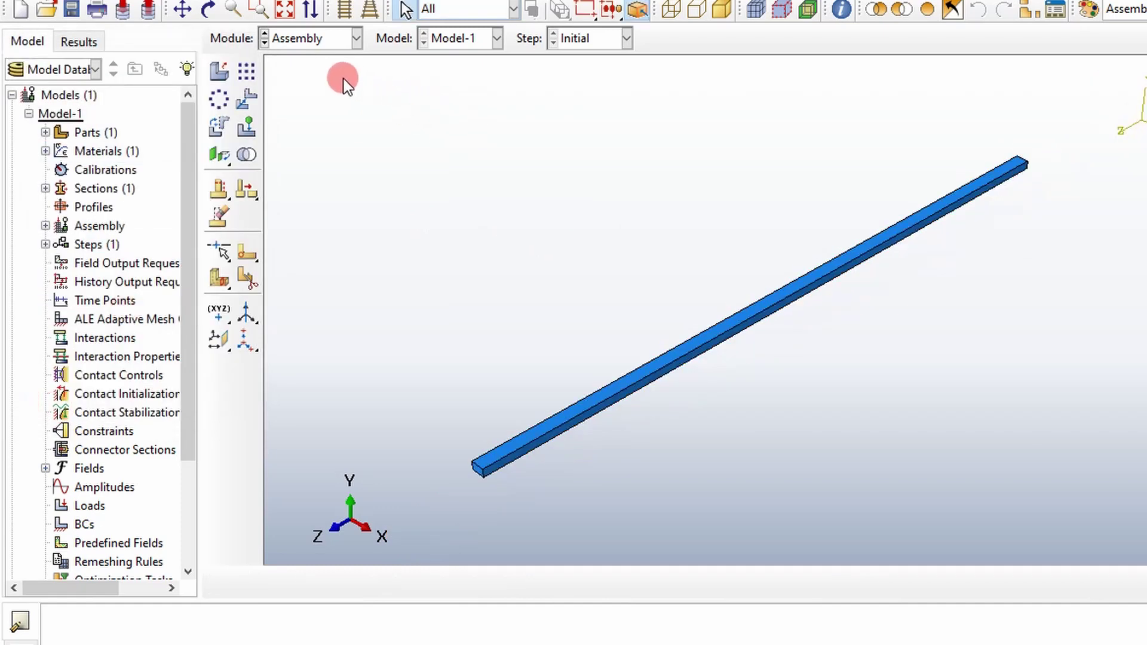
click(342, 38)
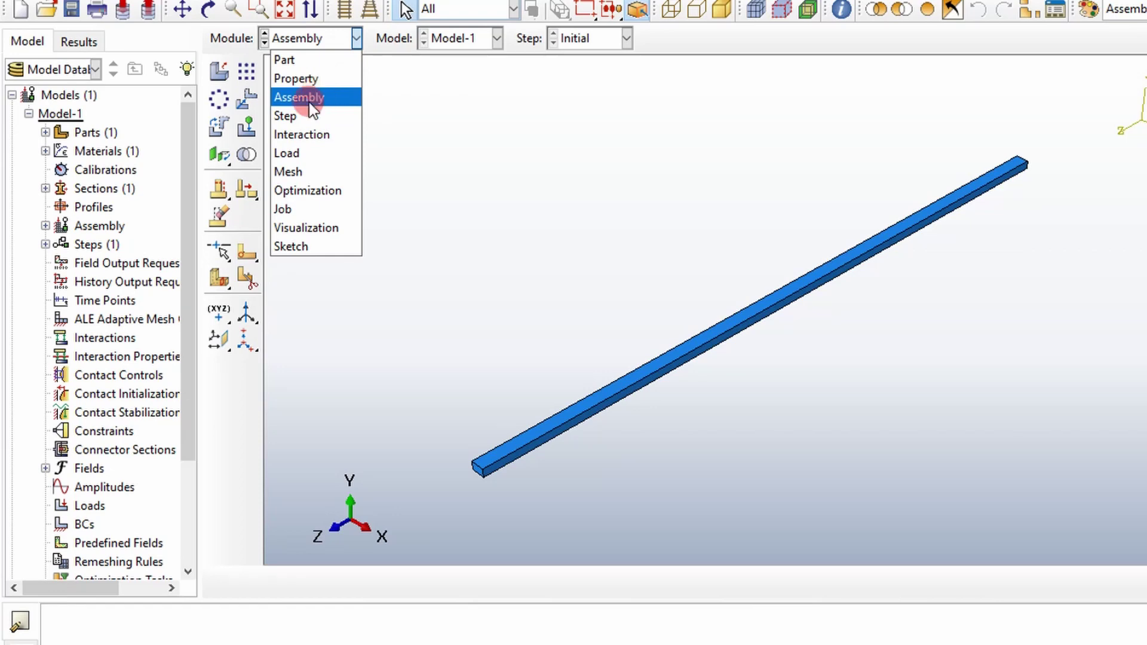
Step: In the Step module, create a Linear perturbation Frequency step named Modal
click(304, 119)
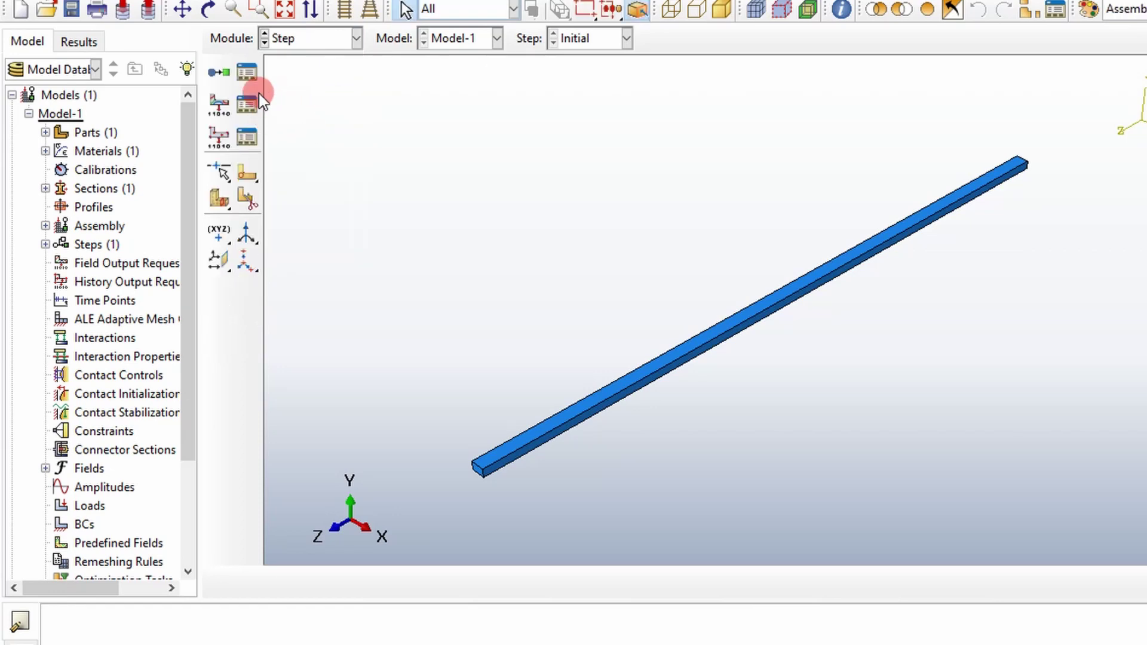
click(221, 77)
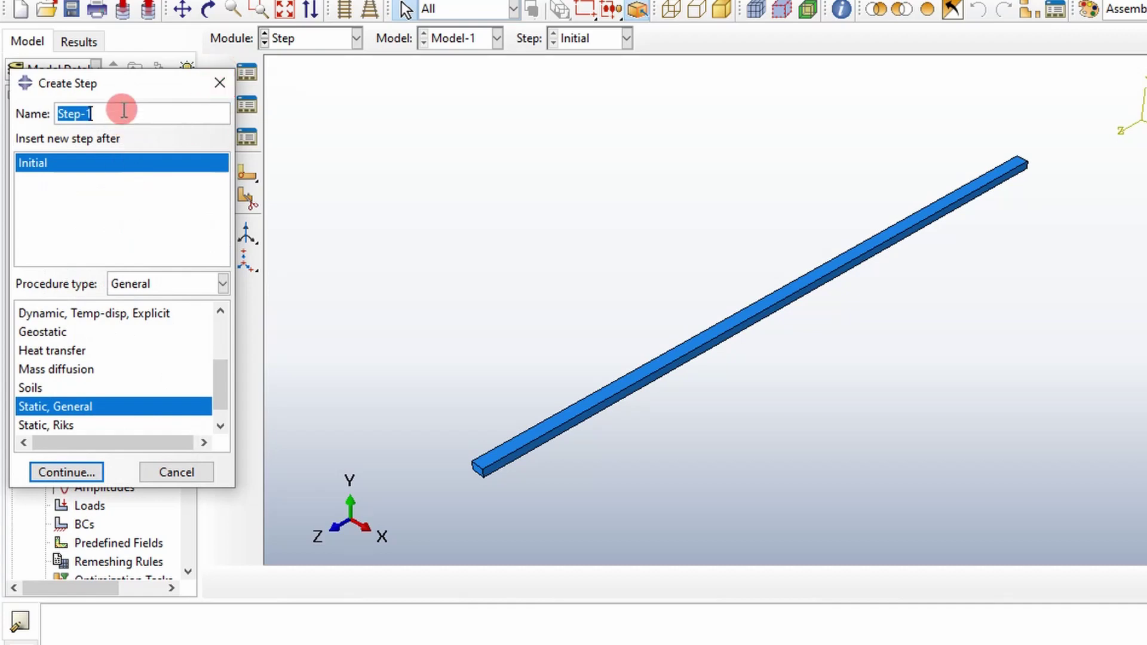
text(MOd)
key(BackSpace)
text(odal)
click(221, 283)
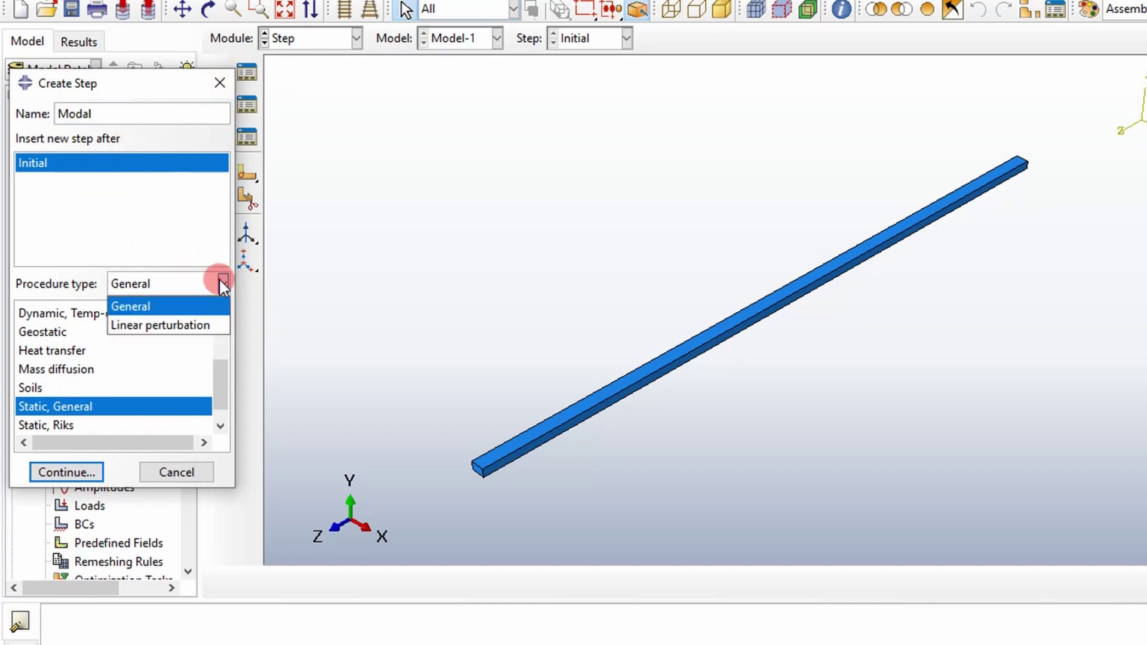
click(195, 323)
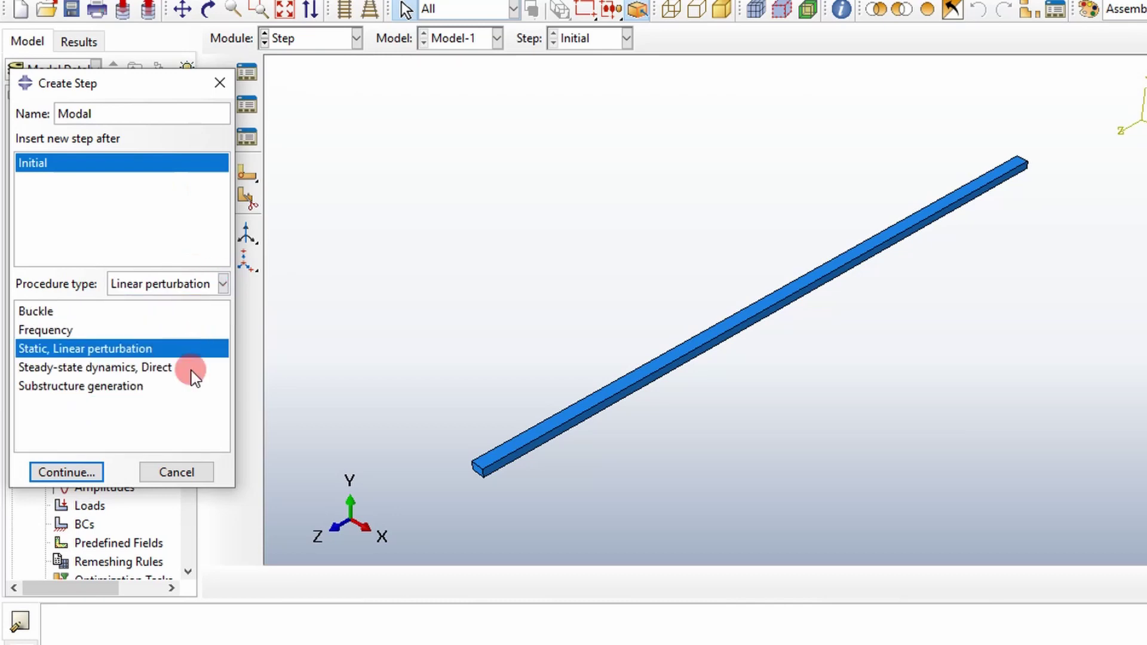
click(44, 330)
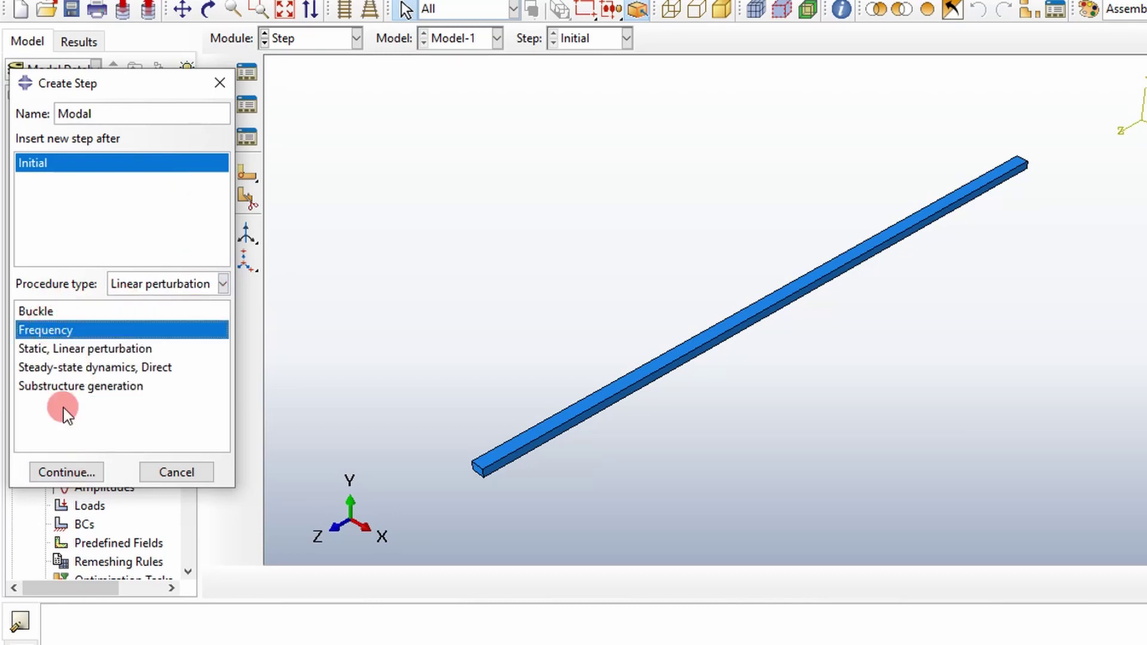
click(67, 473)
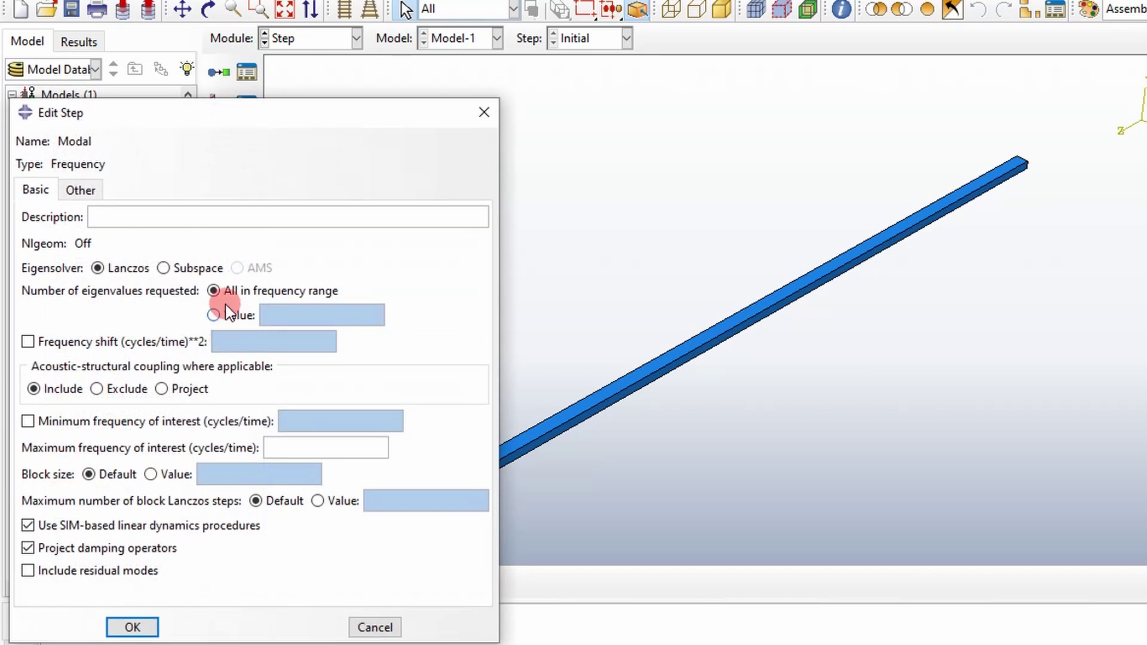
Step: Set maximum frequency 2000, turn off Project damping and SIM-based procedures, and confirm
drag(207, 116, 569, 30)
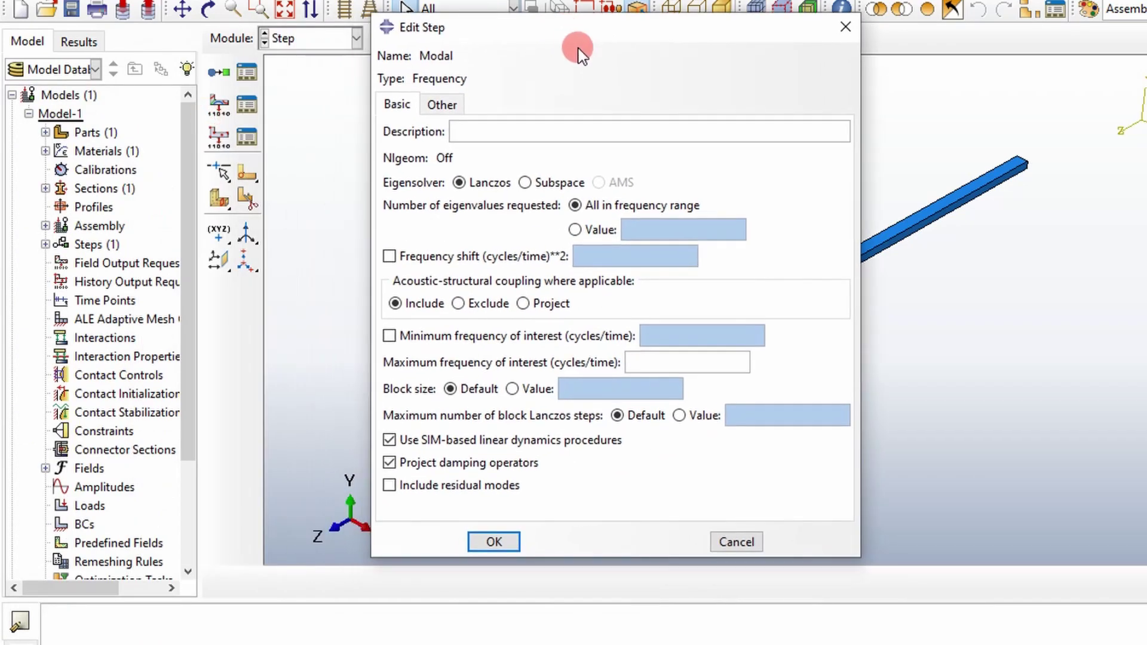
click(610, 132)
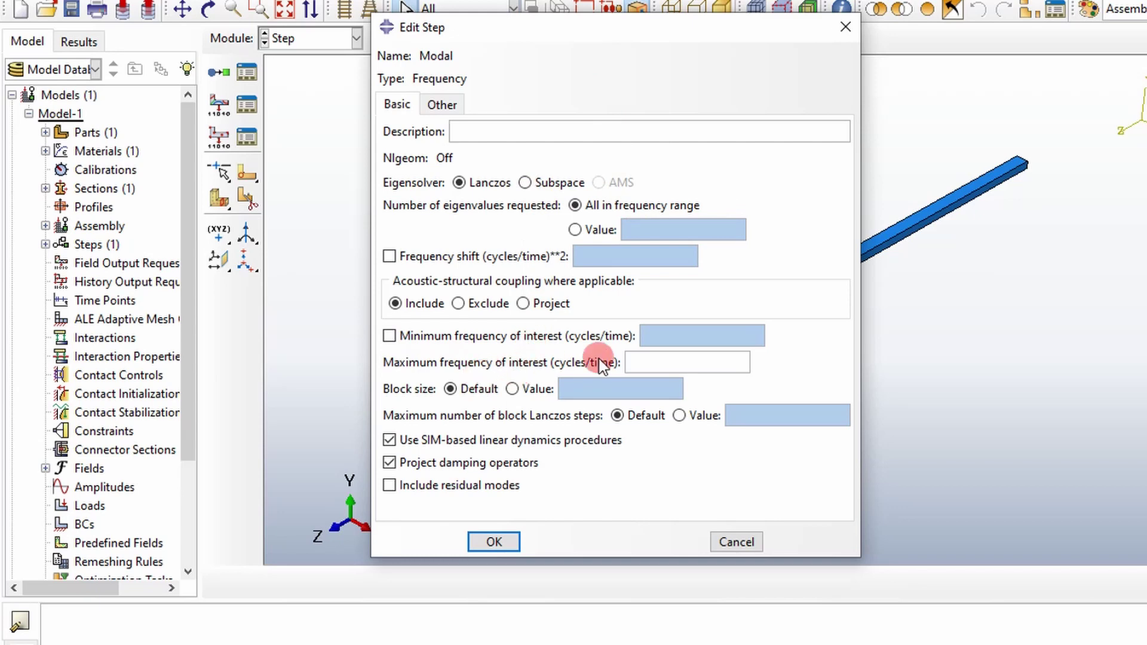
click(646, 358)
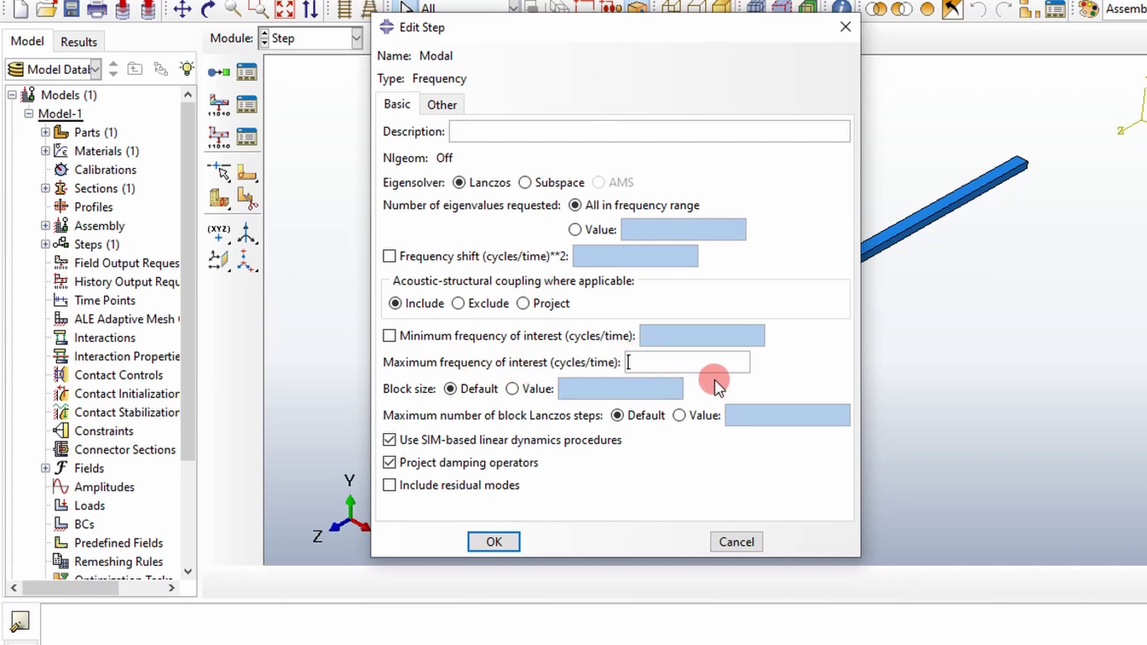
text(2000)
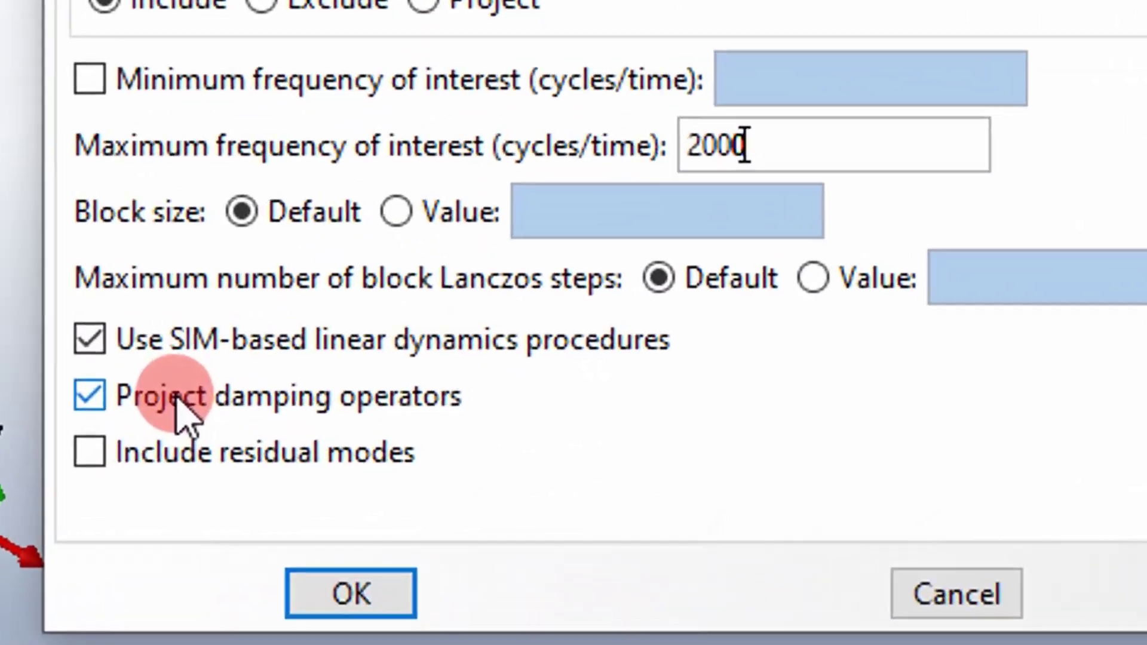
click(79, 397)
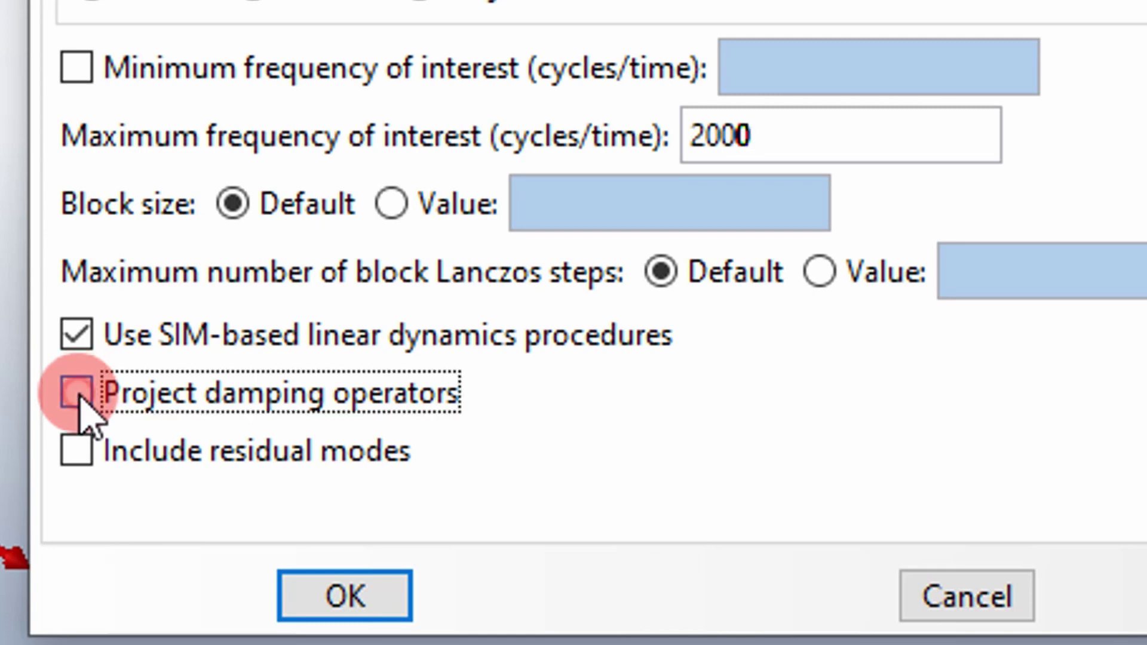
click(91, 338)
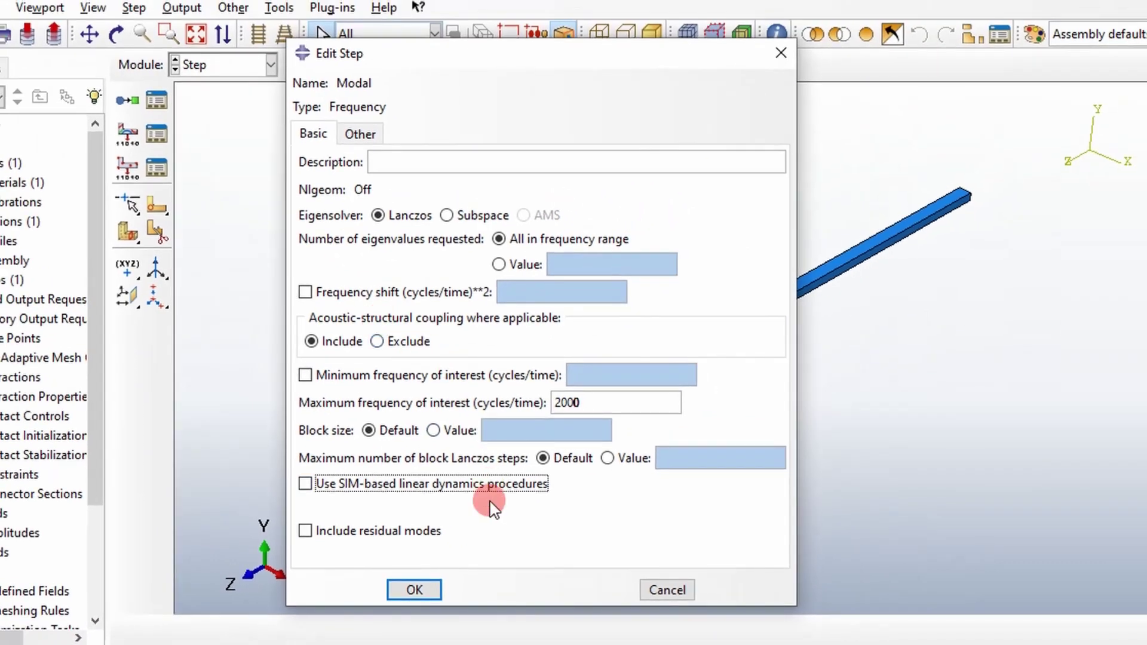
click(416, 590)
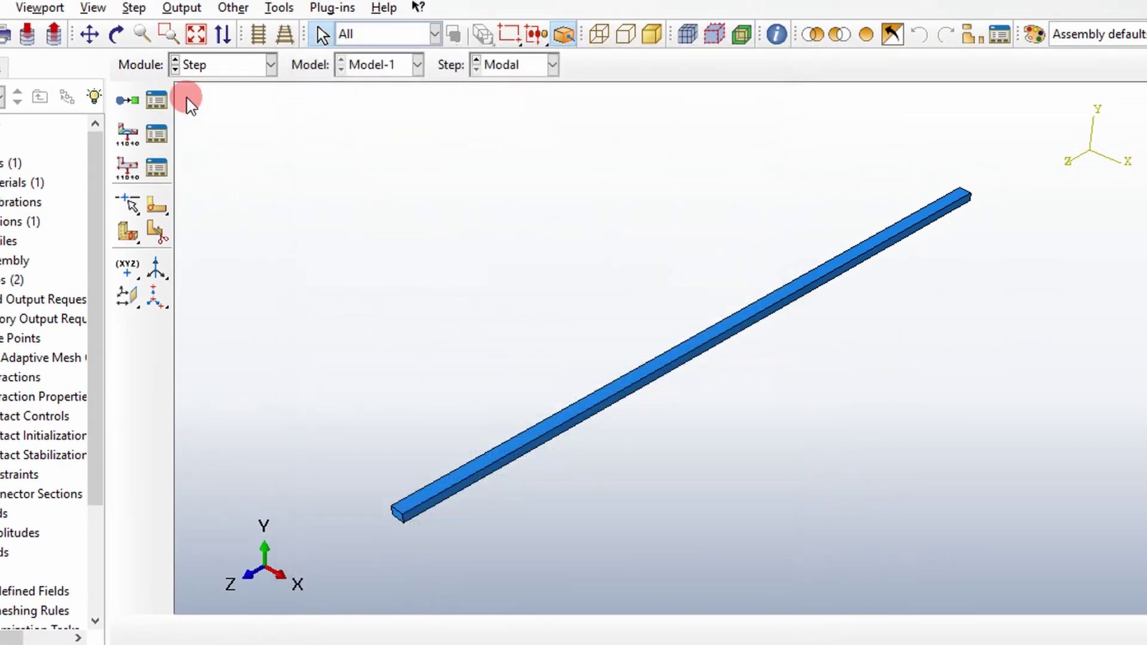
Step: Move through the Interaction module into the Load module with the Modal step current
click(216, 65)
click(245, 165)
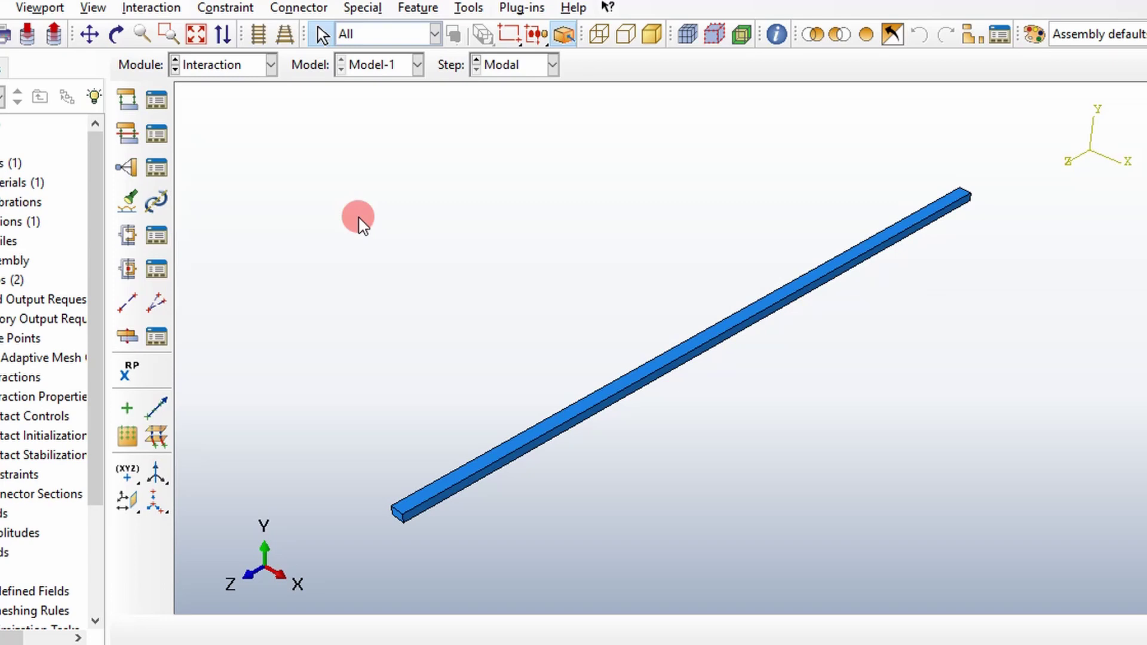
click(271, 65)
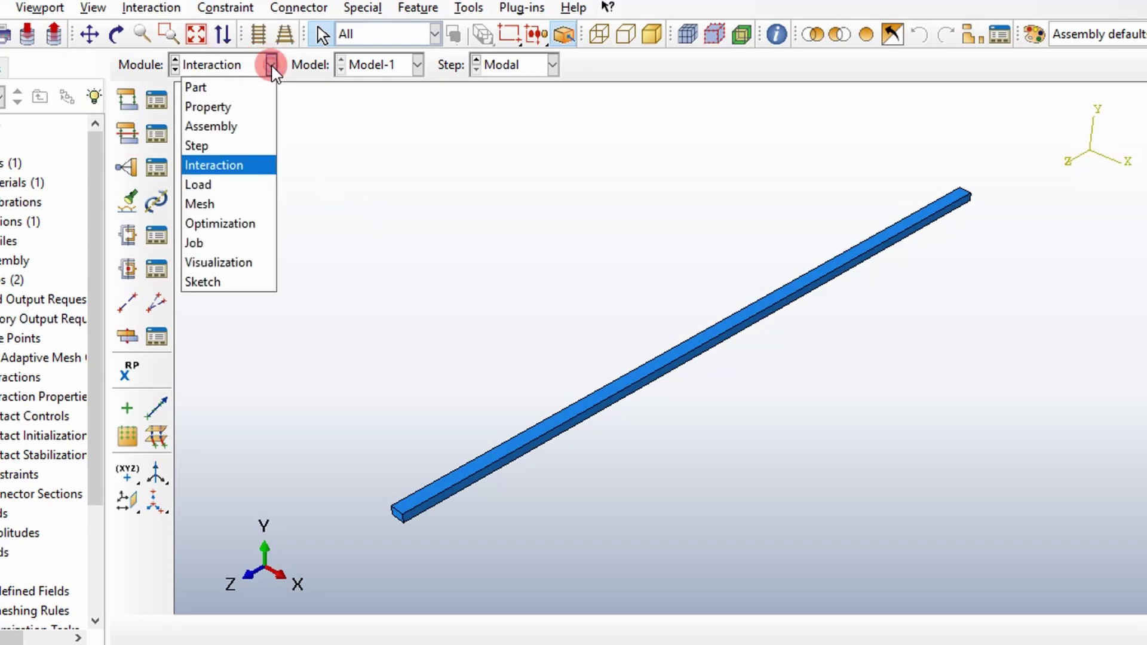
click(257, 187)
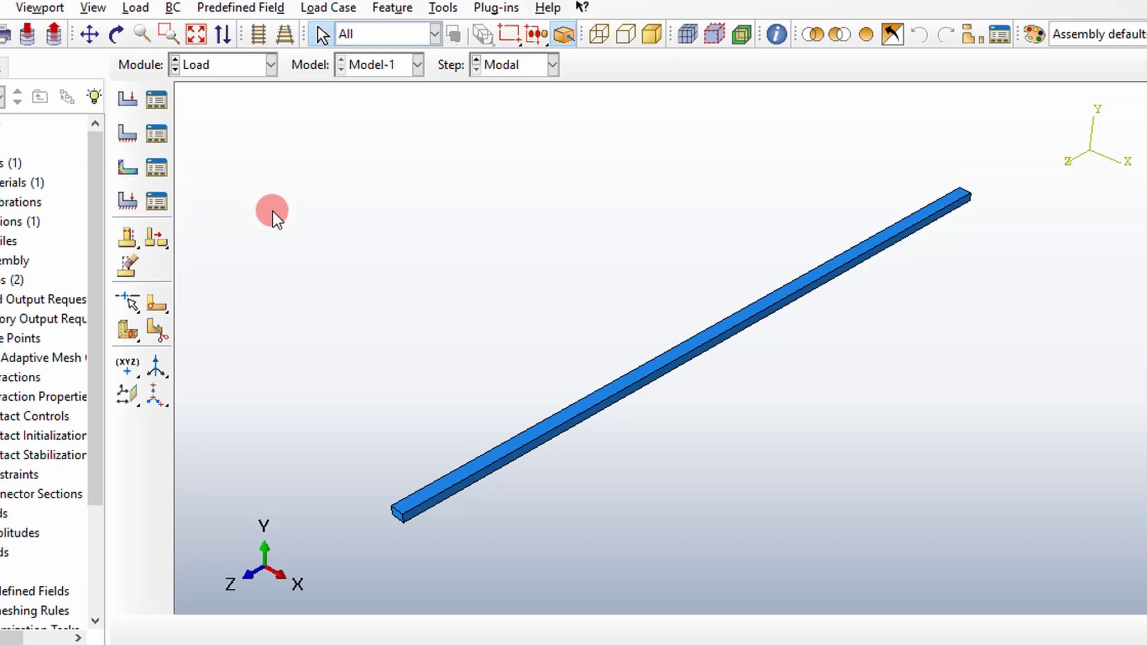
click(133, 204)
Step: Start a boundary condition named BC of the Symmetry/Antisymmetry/Encastre type
click(125, 131)
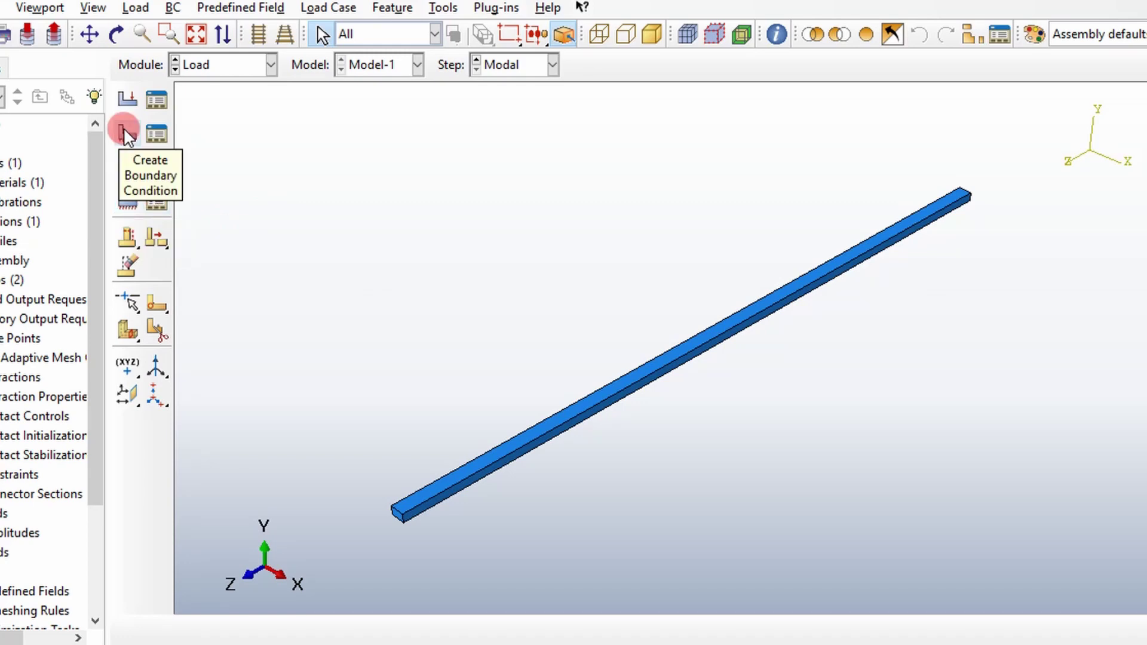
click(123, 128)
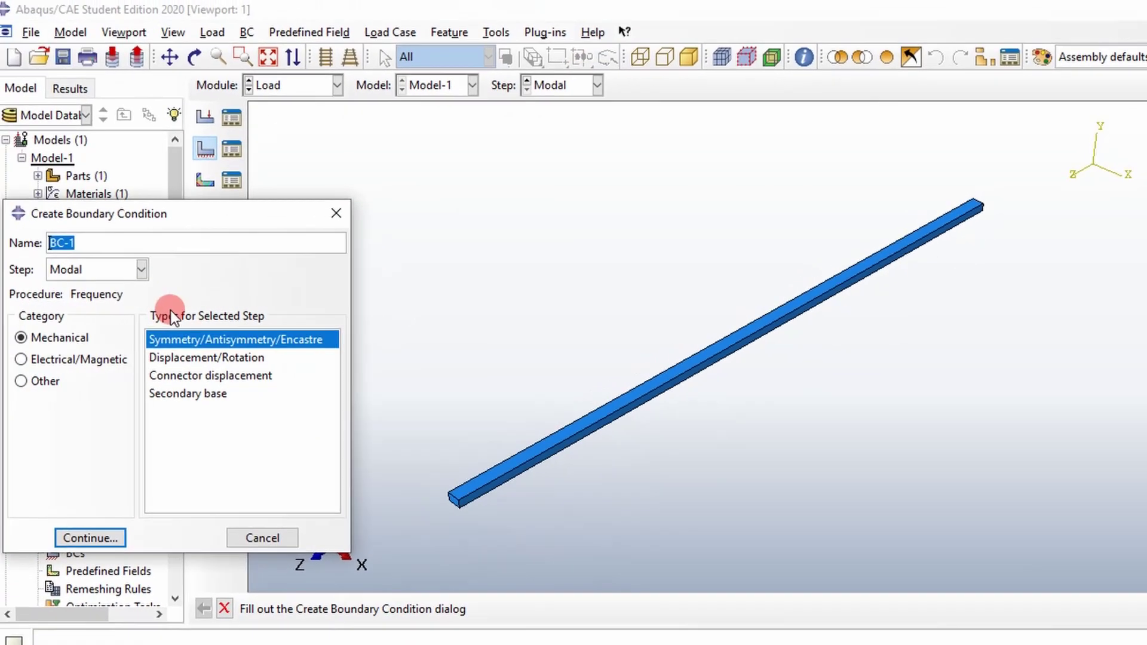
text(B)
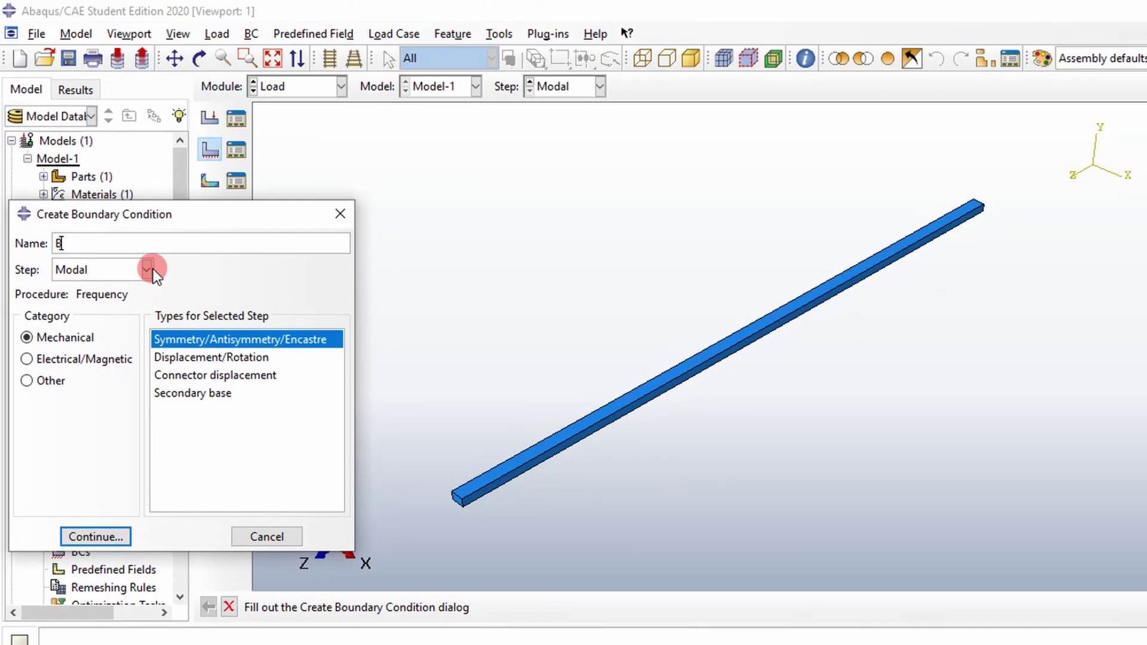
text(C)
click(113, 538)
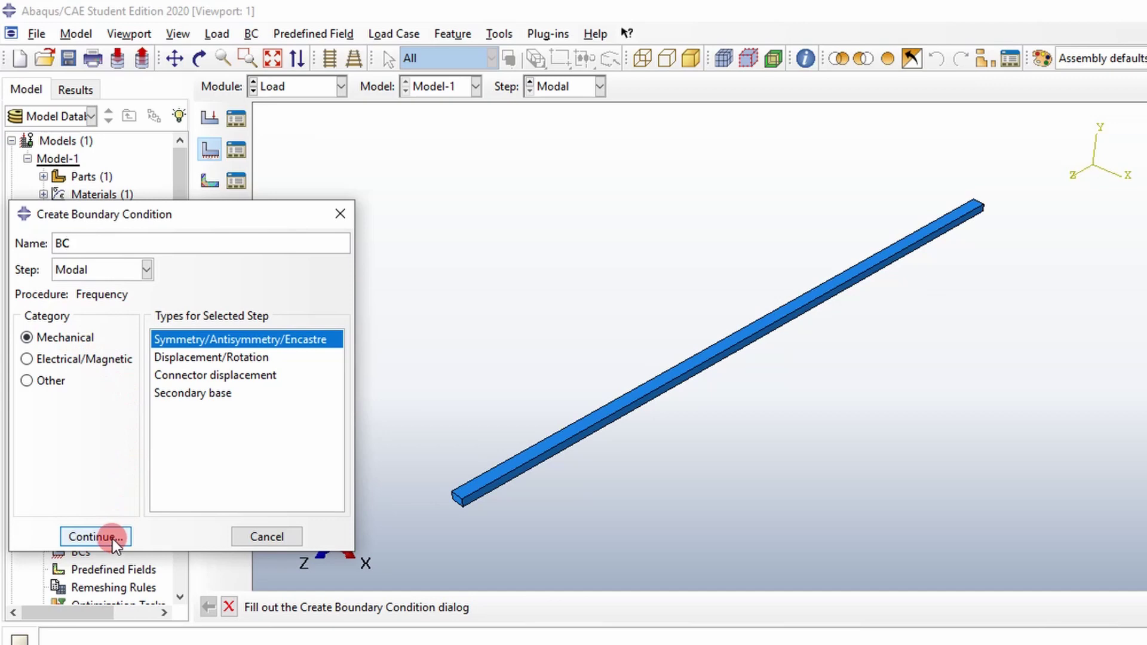
Step: Apply ENCASTRE to the beam's near end face, with the region set named BC
scroll(469, 478, up, 2)
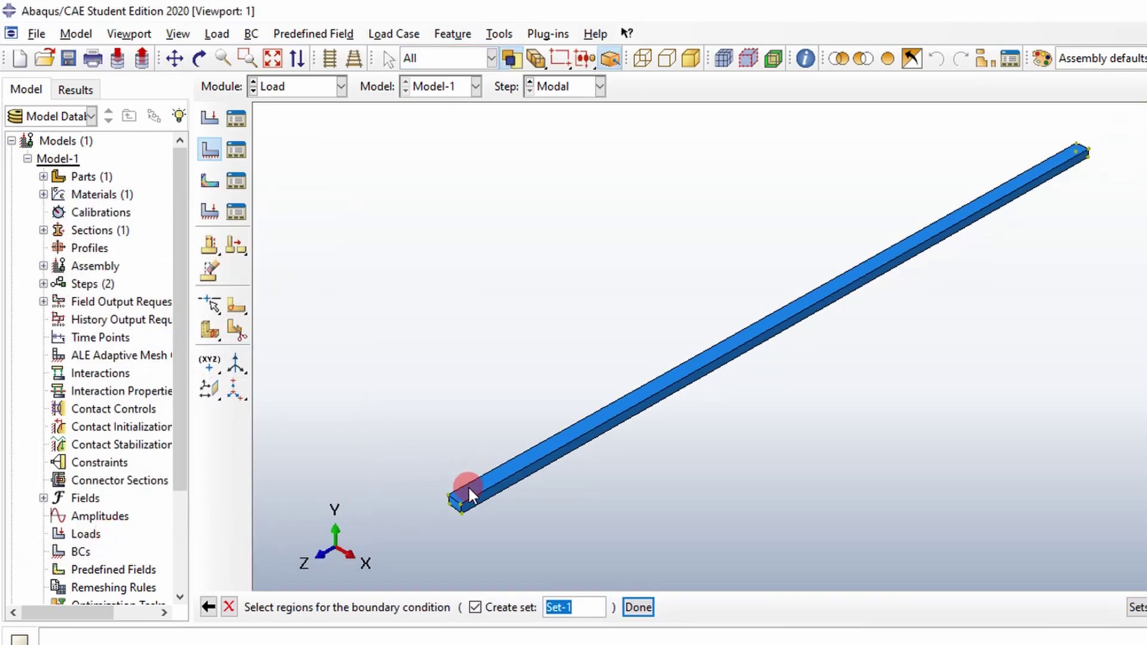
scroll(469, 489, up, 4)
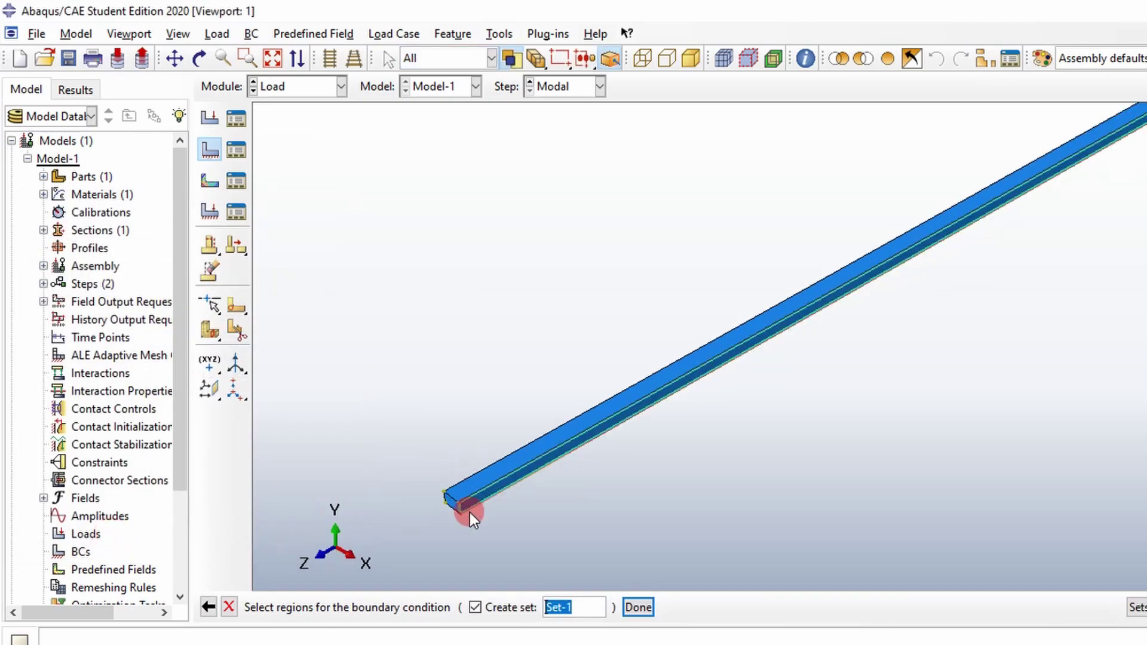
click(443, 496)
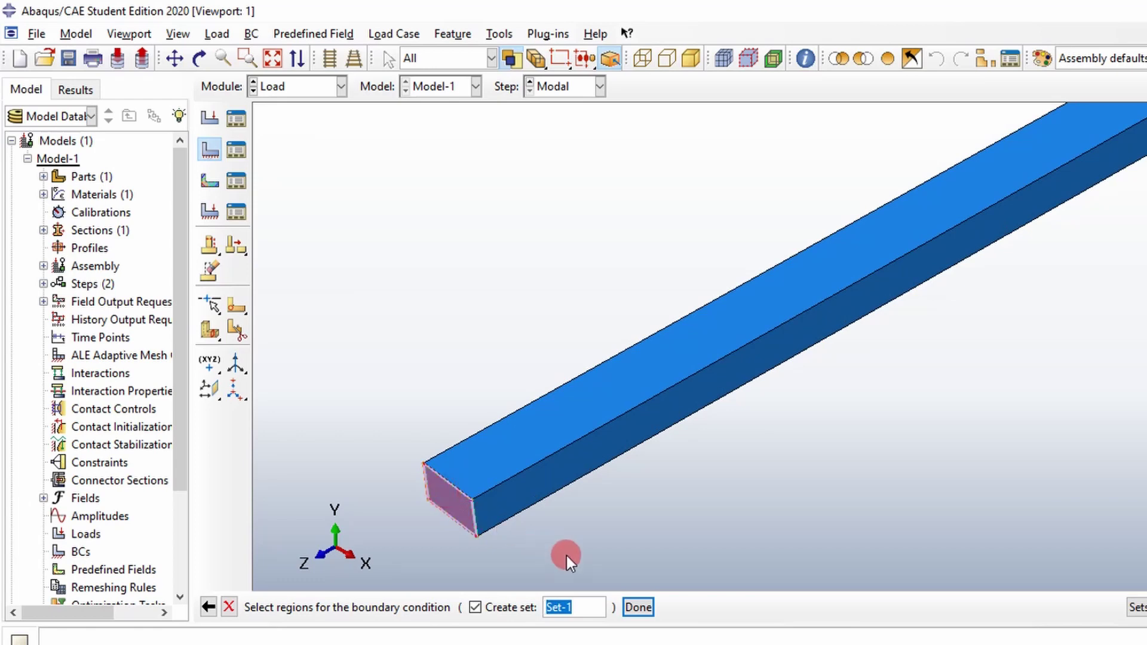
text(BC)
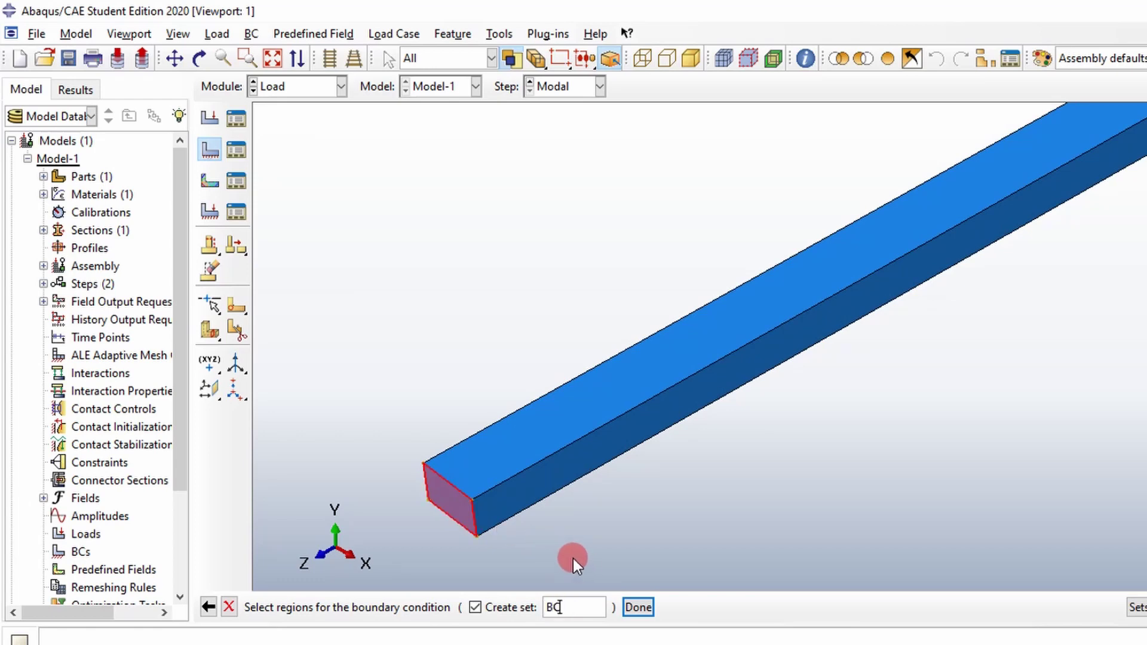
click(639, 604)
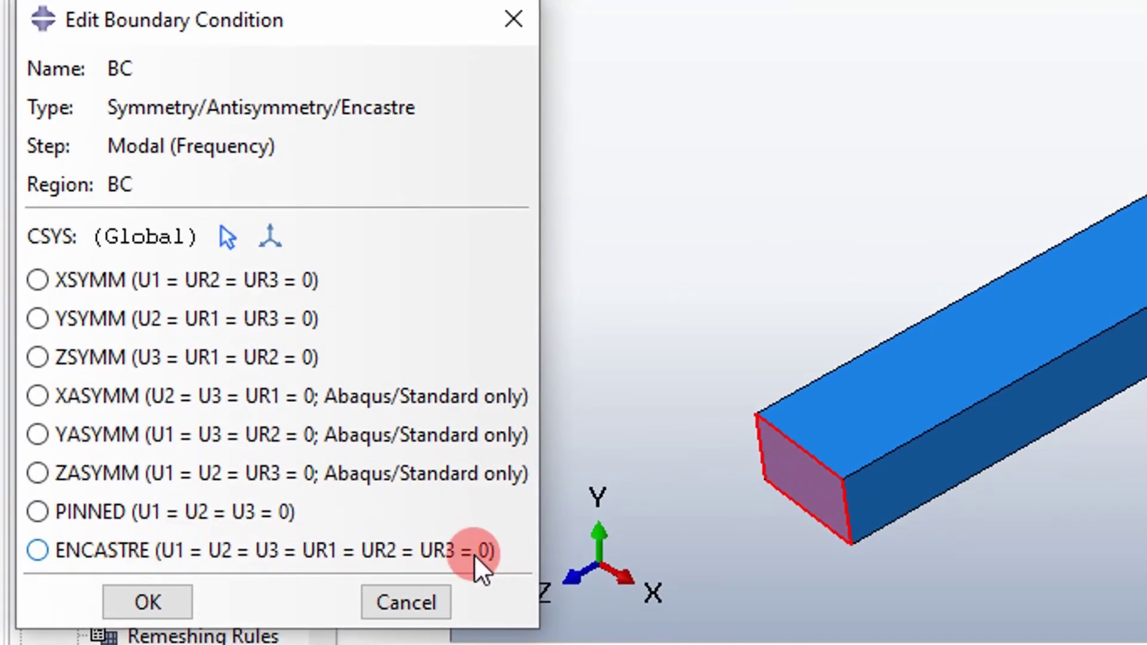
click(40, 551)
click(157, 601)
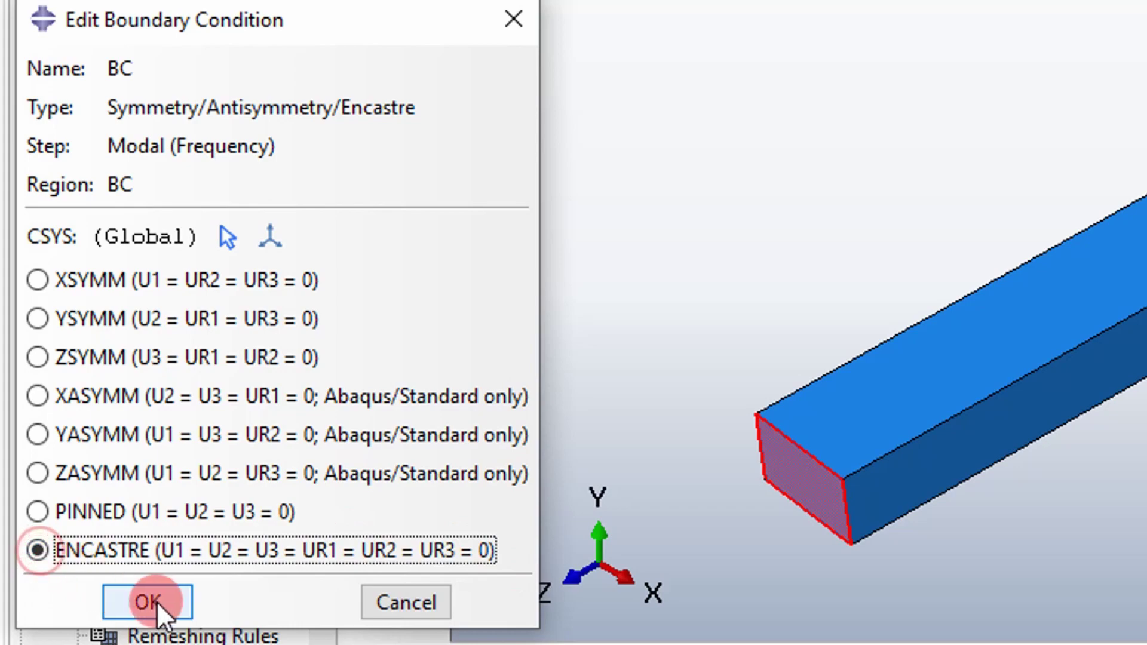
scroll(826, 525, up, 5)
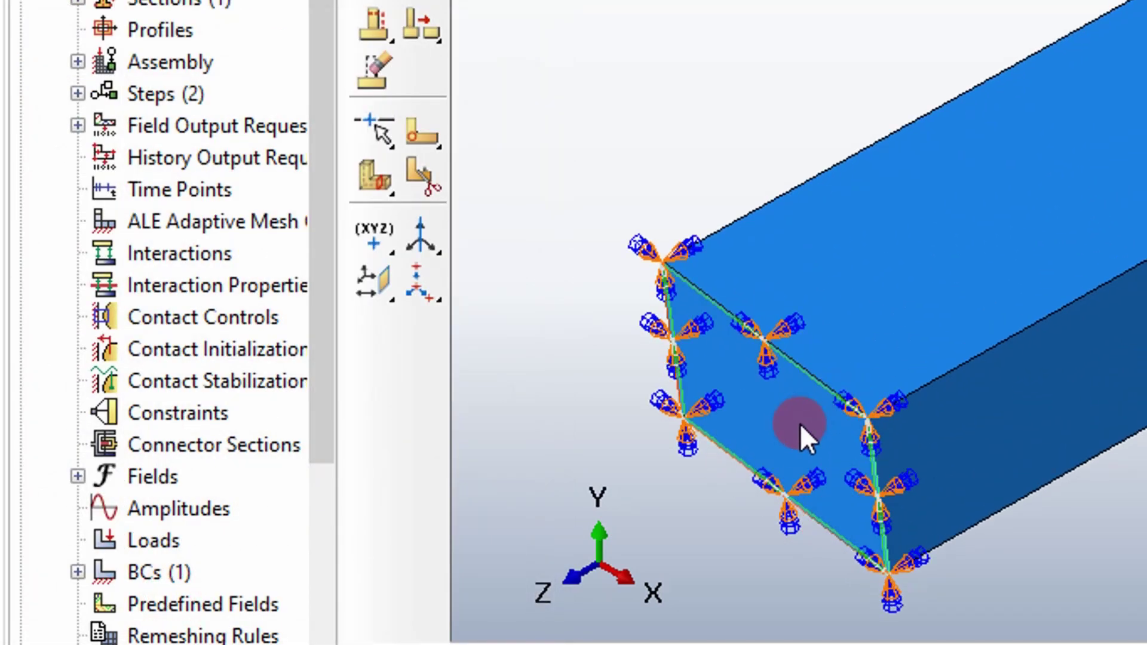
scroll(790, 475, down, 5)
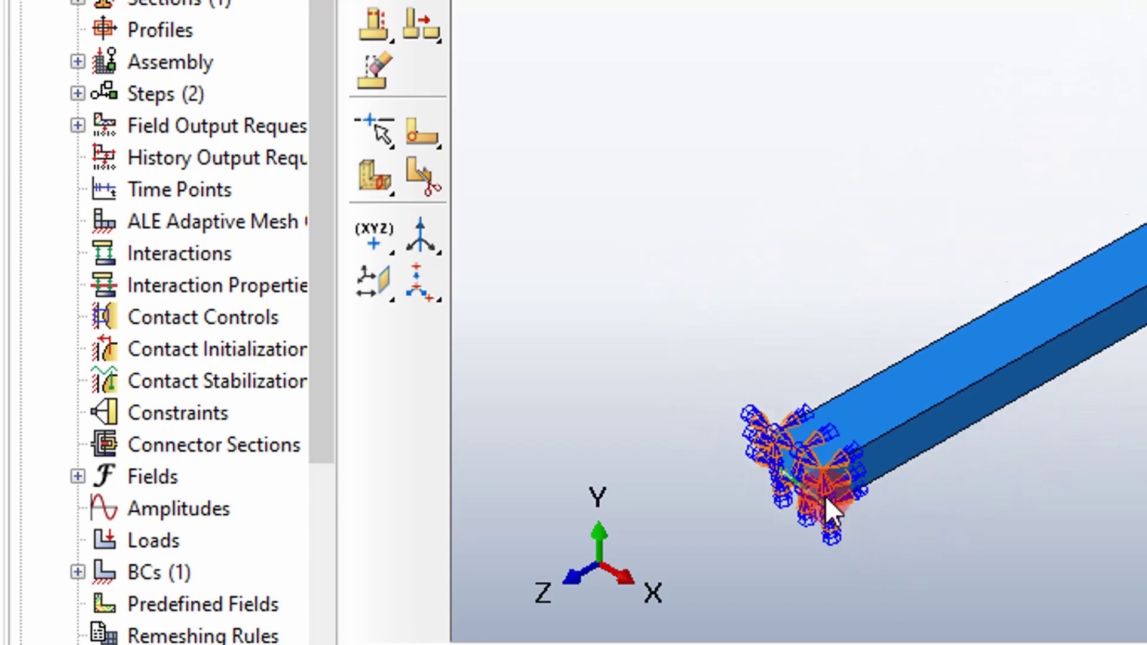
scroll(830, 511, down, 3)
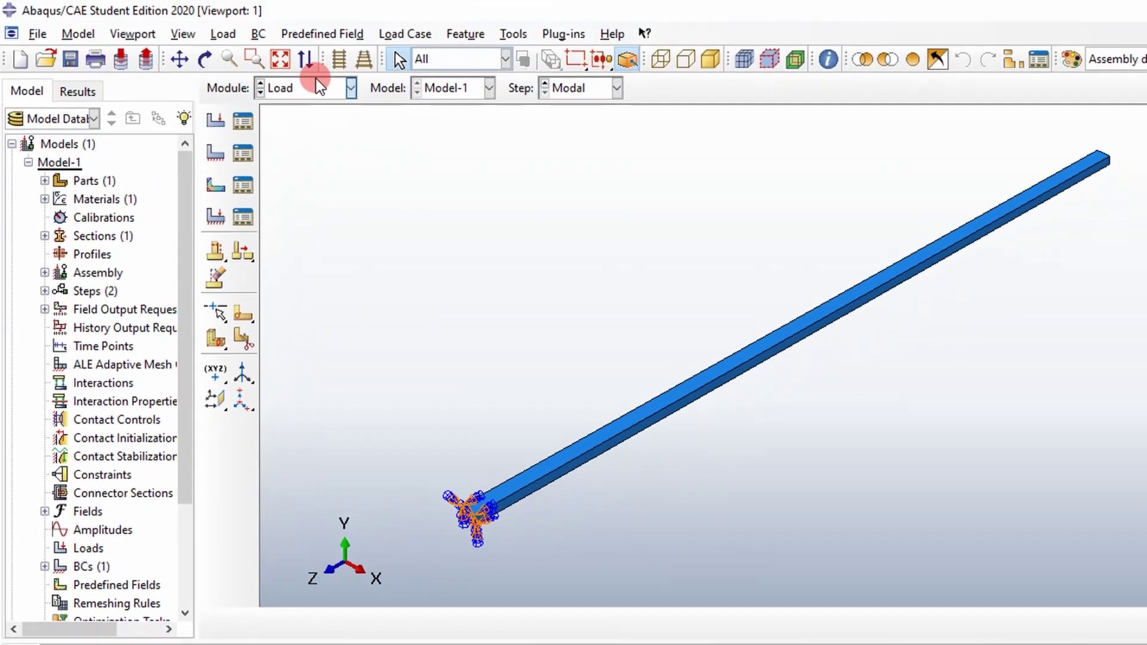
Step: Switch to the Mesh module with the Cantilever part as the target
click(316, 84)
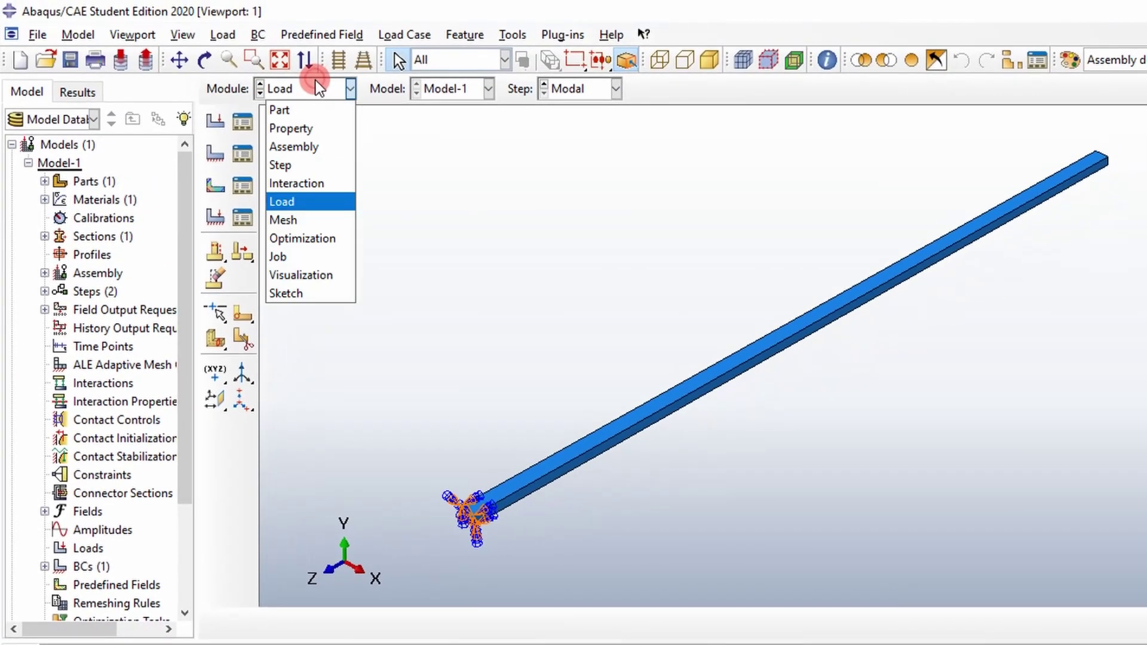
click(310, 222)
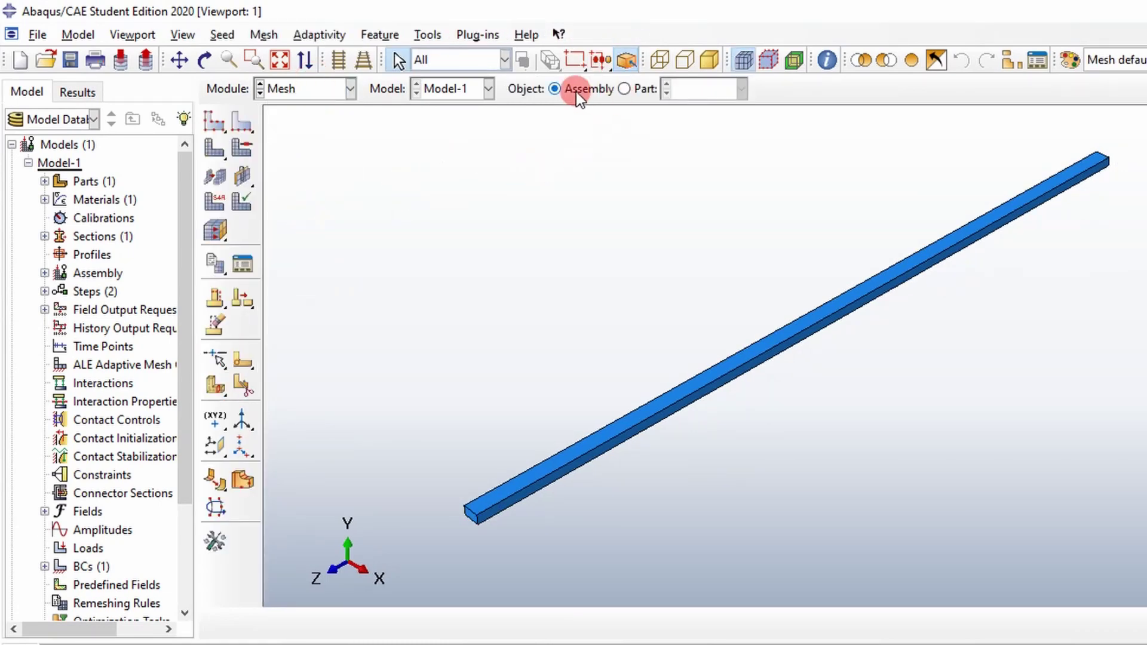
click(625, 90)
click(502, 274)
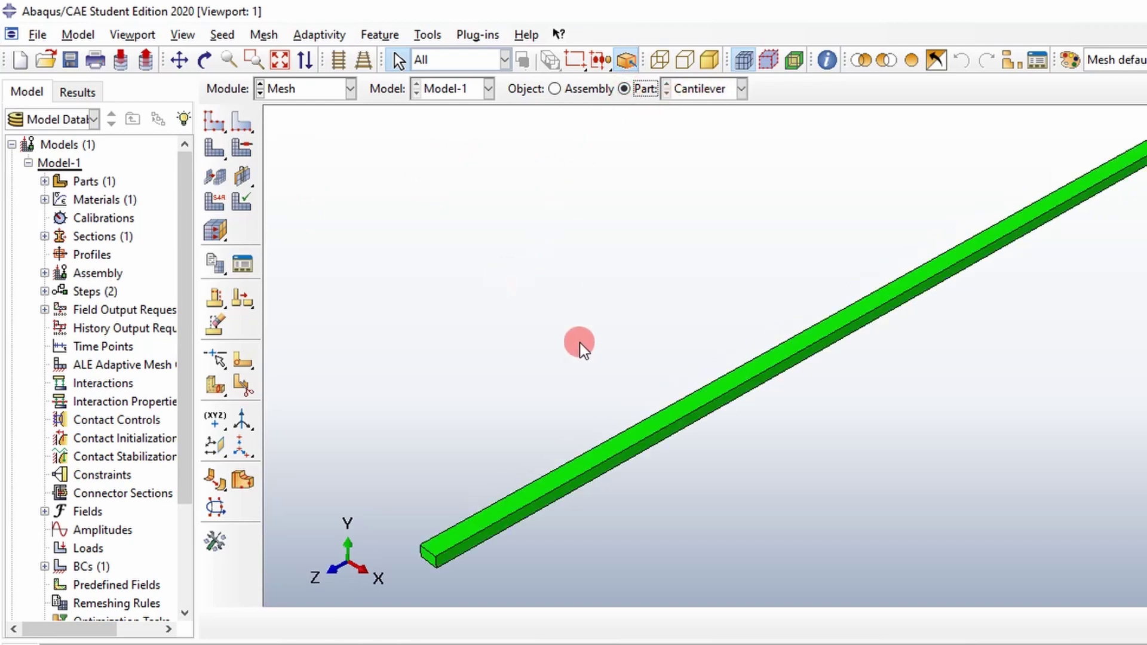
click(742, 90)
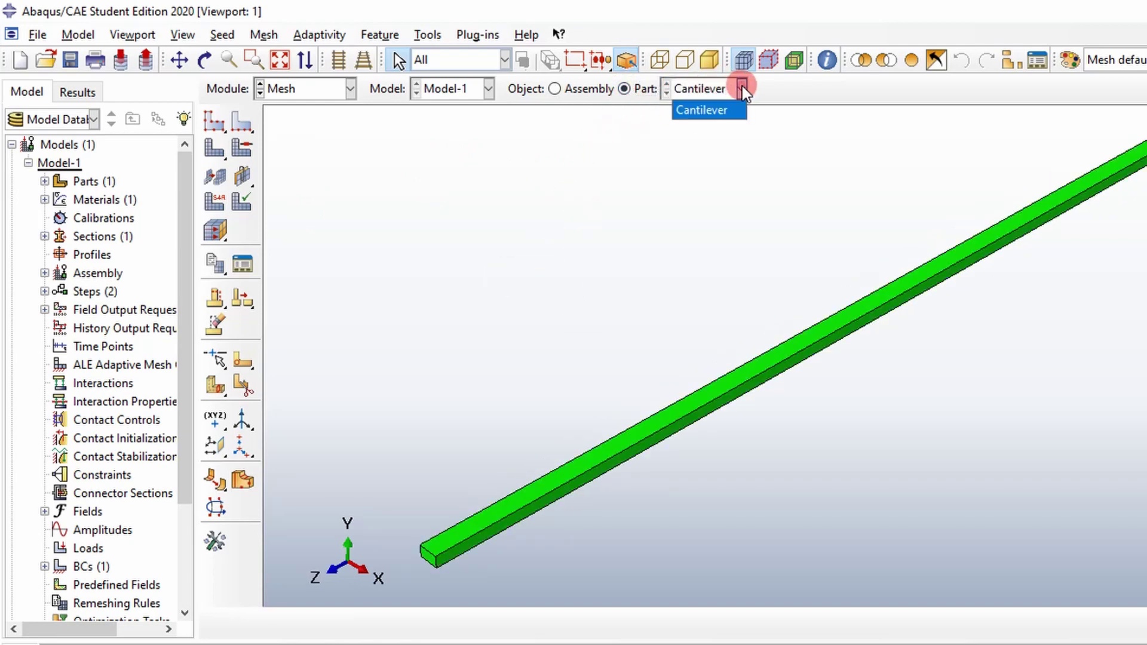
click(759, 95)
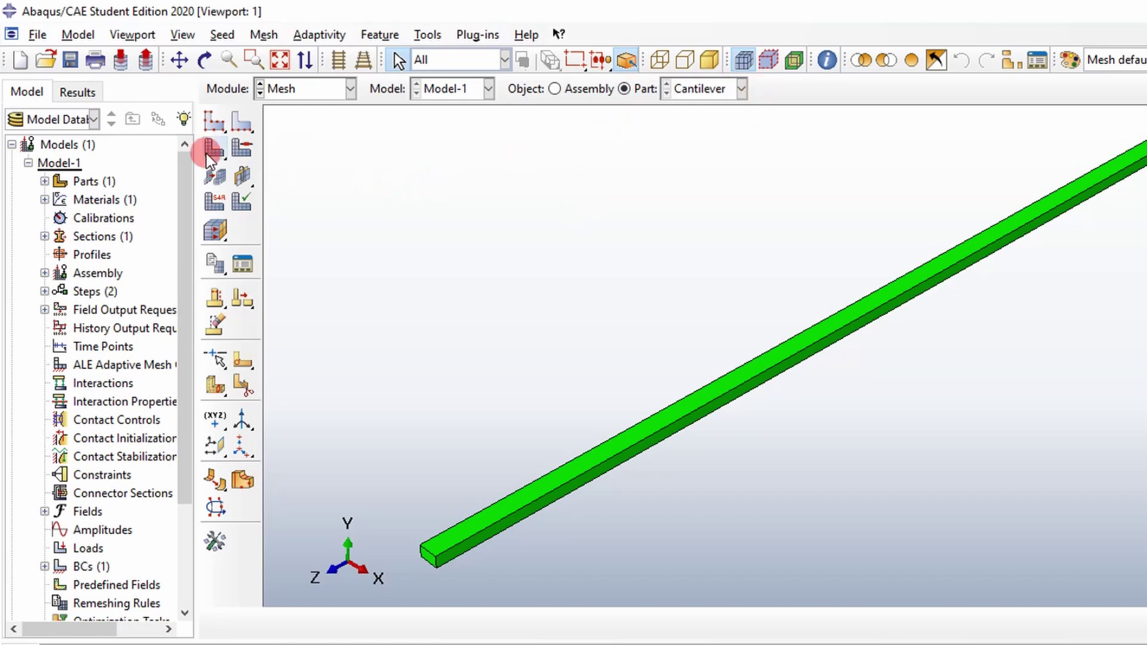
Step: Seed the Cantilever part at global size 1.2 and mesh it
click(209, 125)
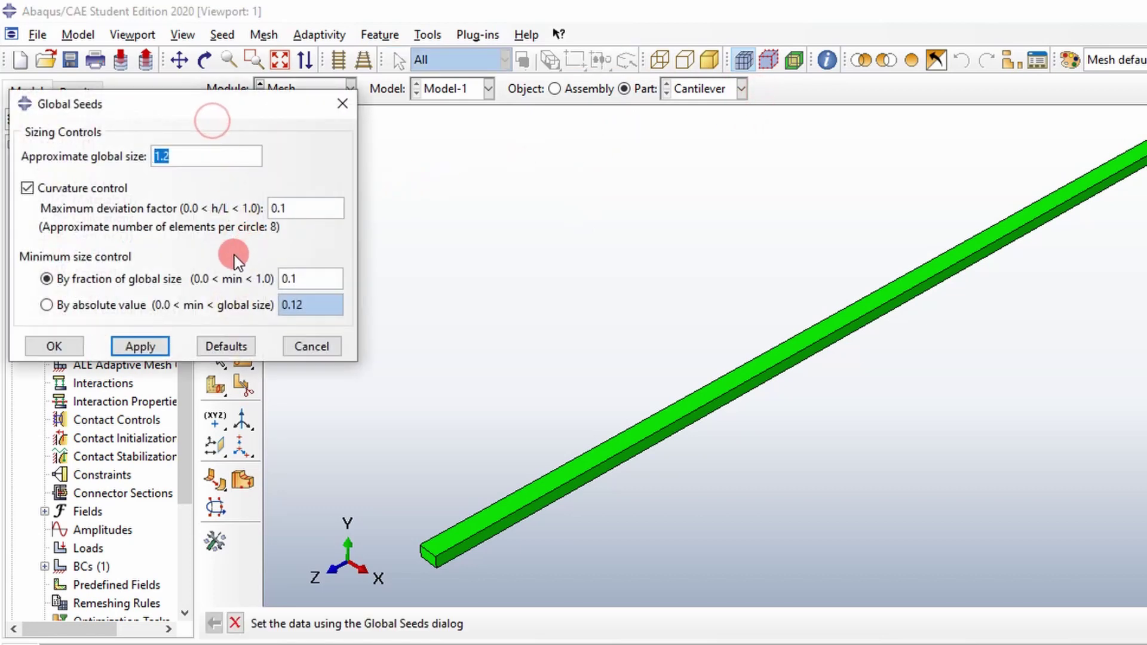
click(68, 350)
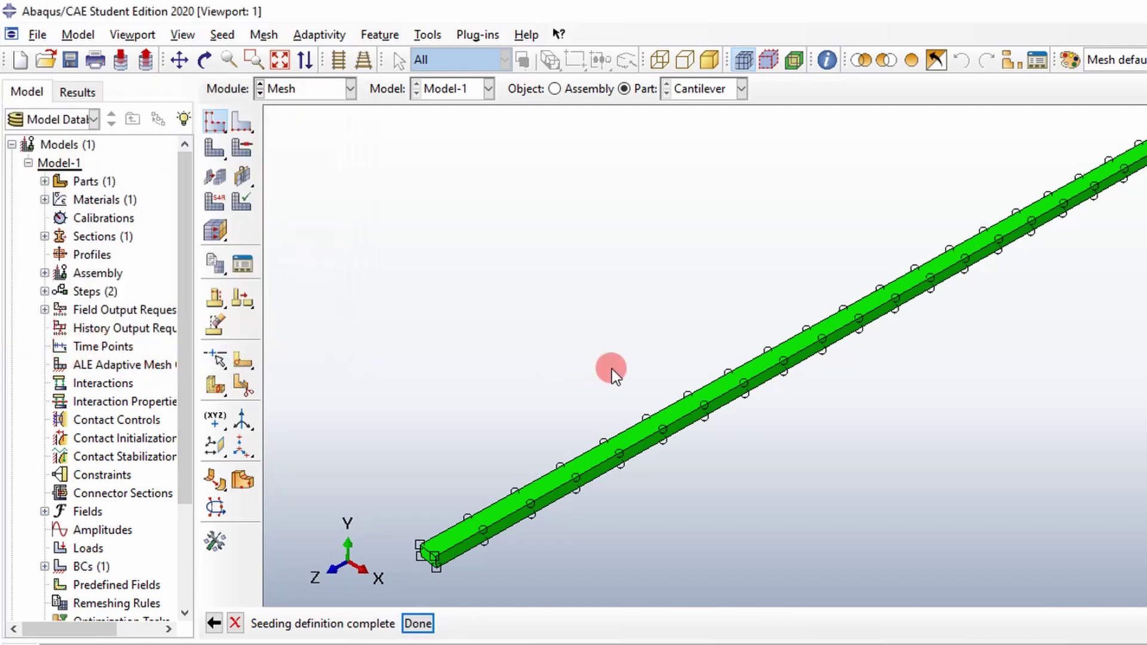
click(214, 148)
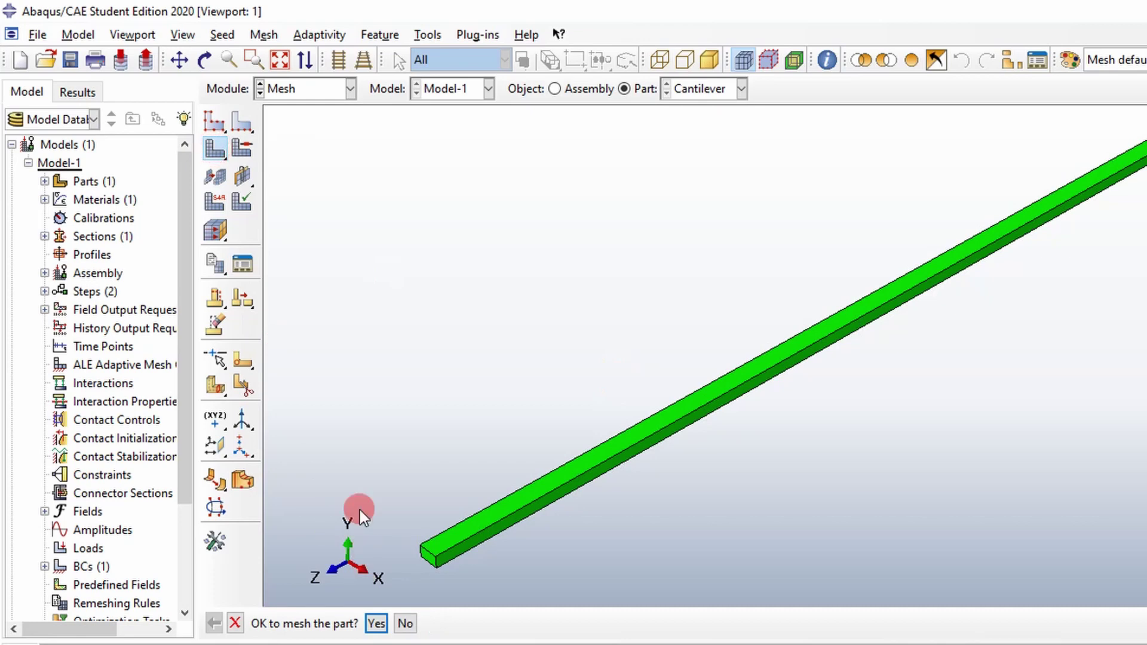
click(377, 623)
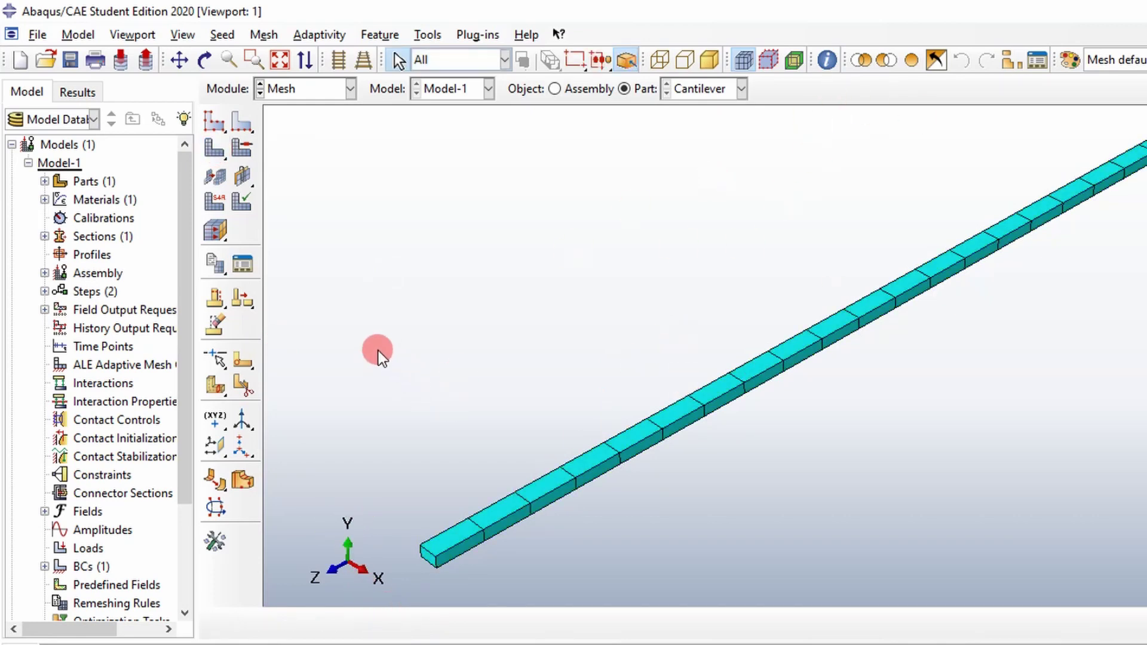
Step: Review the beam's C3D8R element type, leaving it unchanged
click(215, 202)
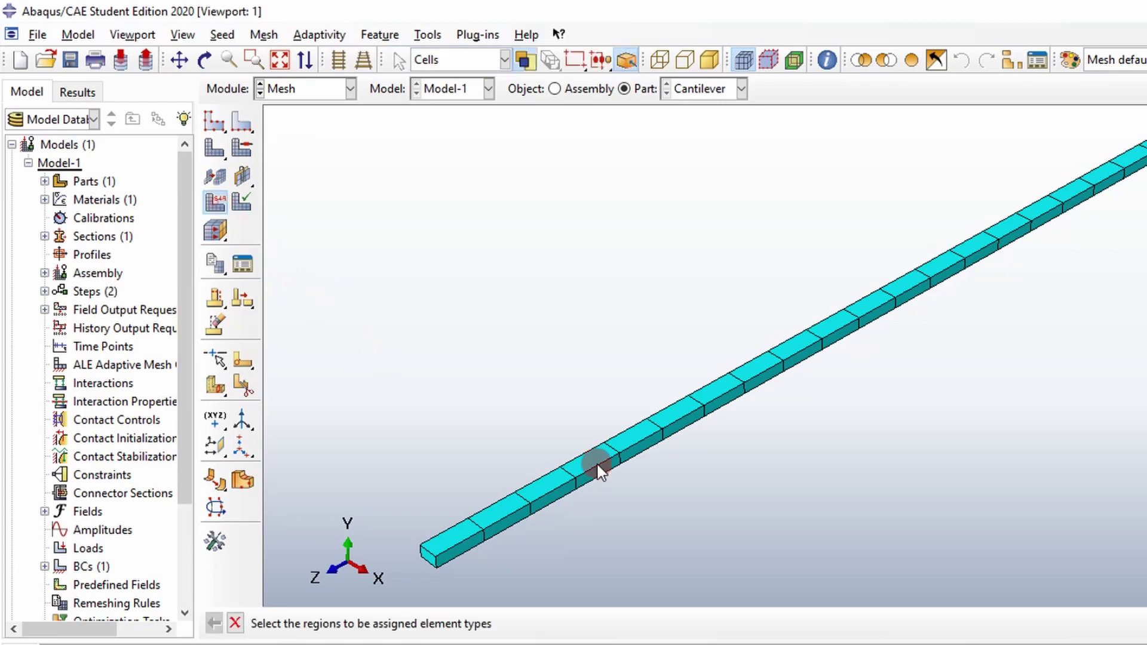
click(565, 468)
middle_click(565, 468)
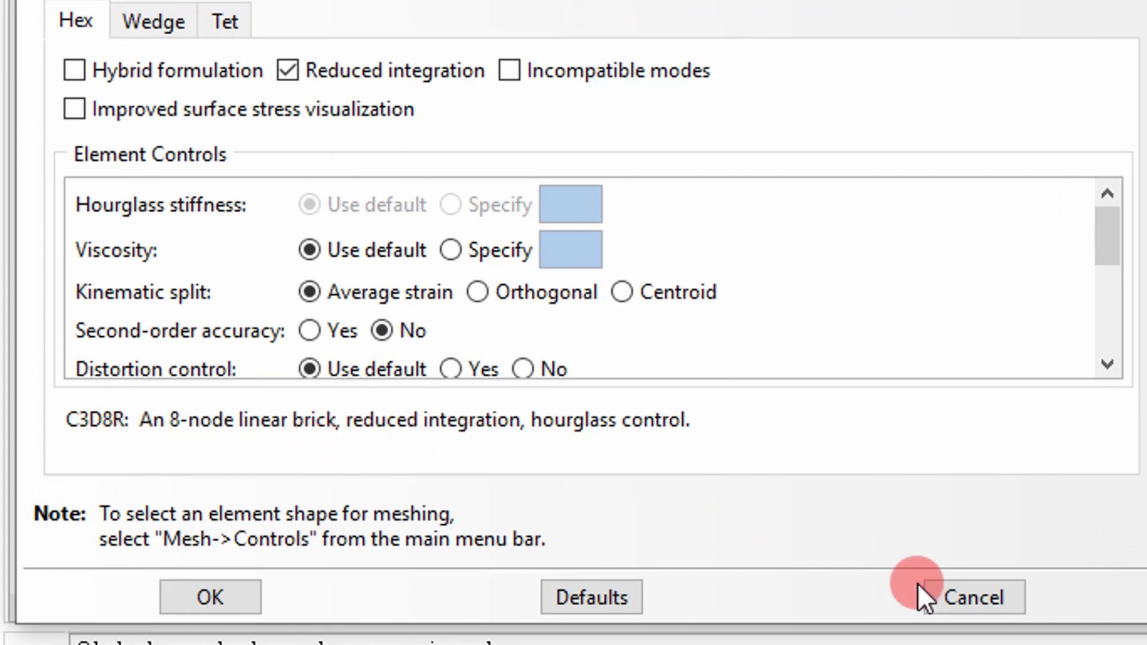
click(974, 596)
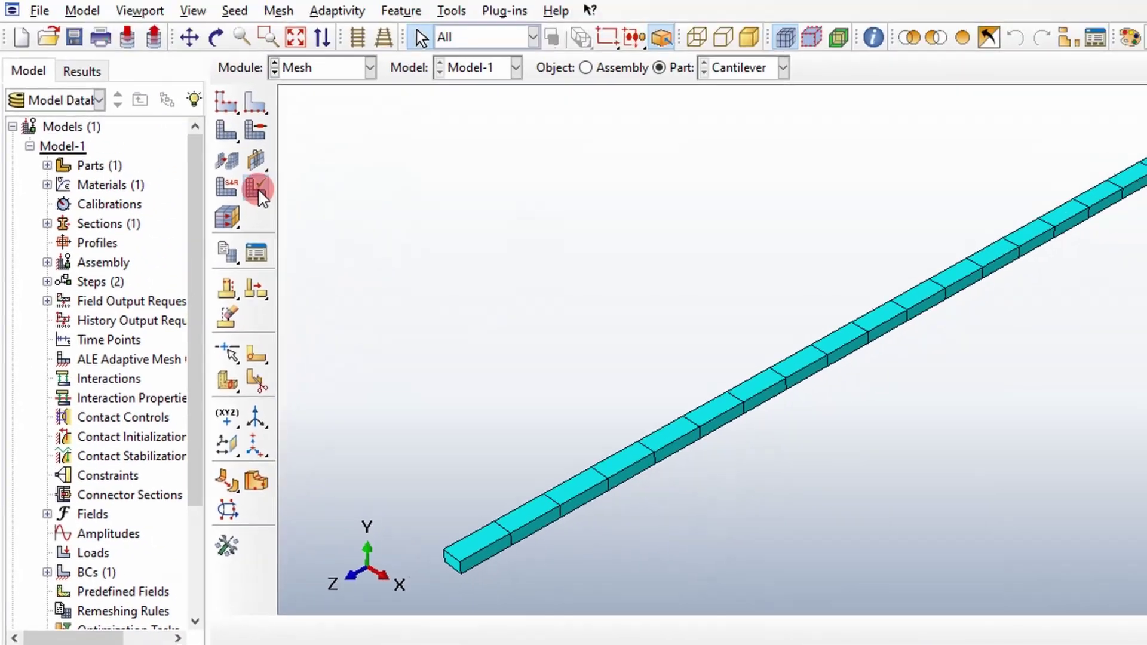
Step: Verify the beam mesh, highlighting any poor-quality elements
click(581, 475)
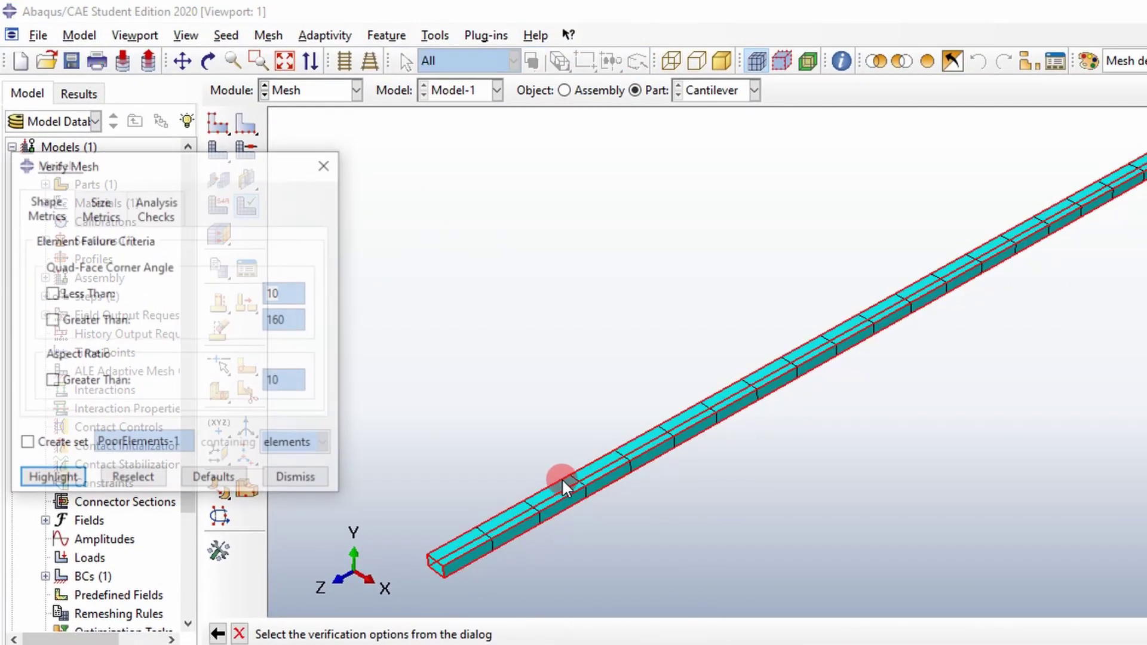
click(51, 479)
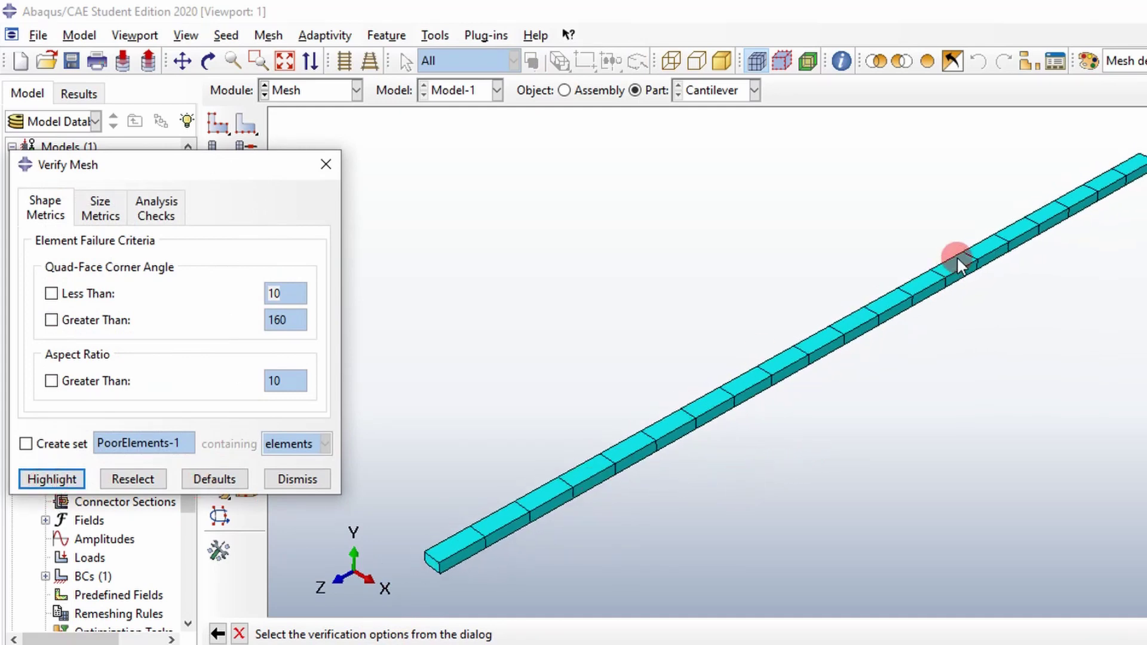
click(326, 165)
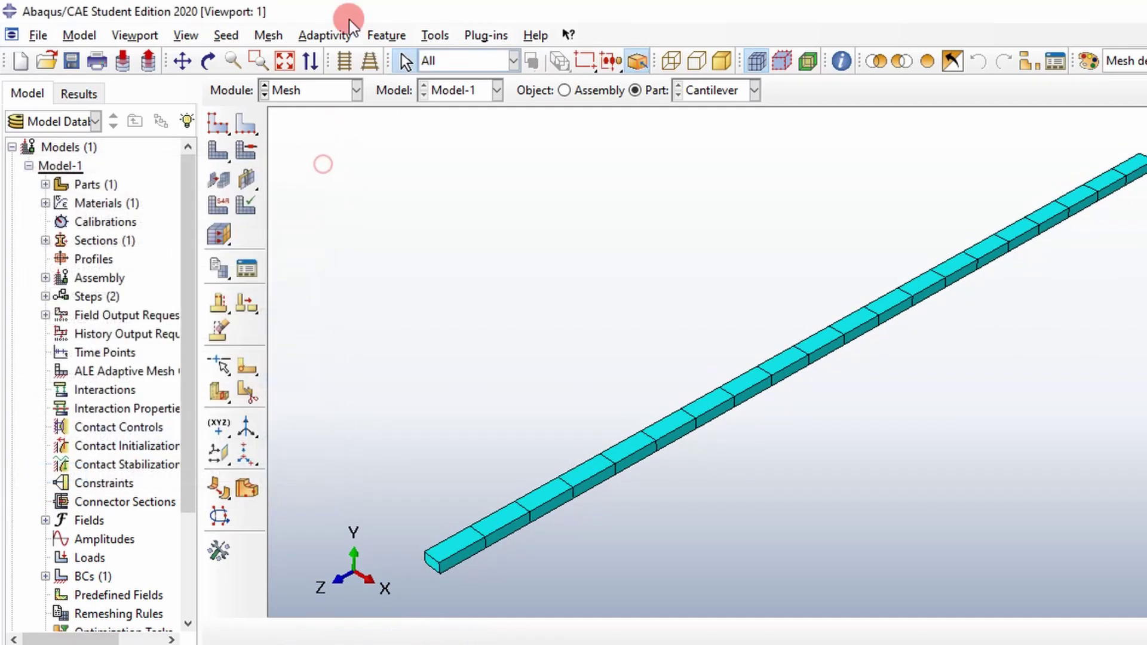
click(357, 91)
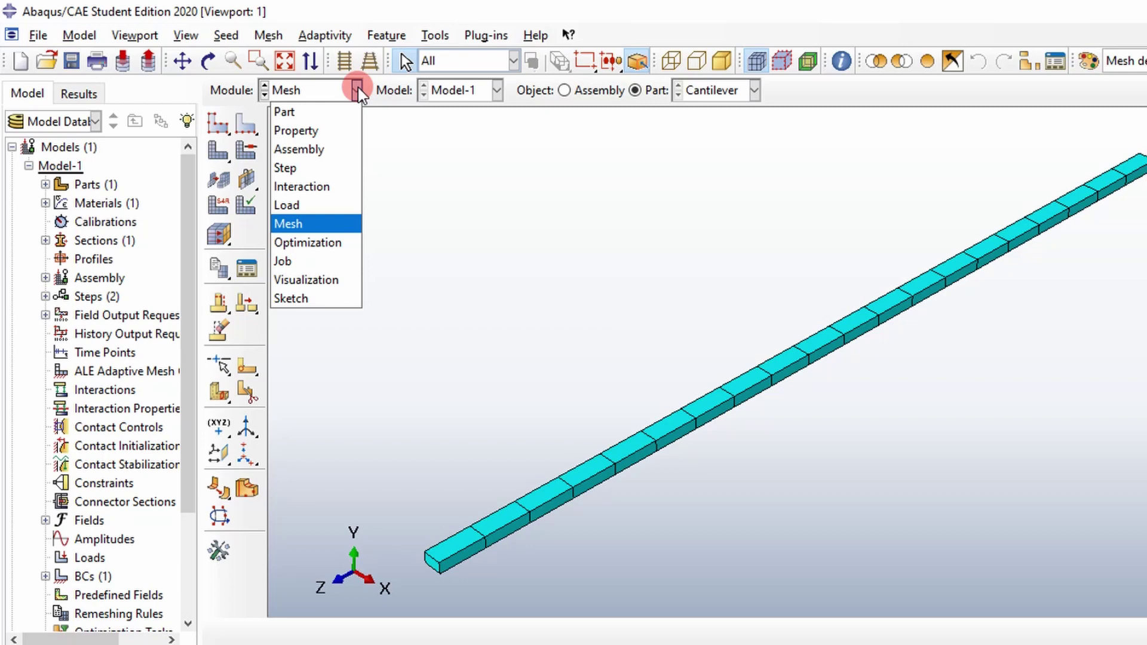
Step: In the Job module, create a full-analysis job named Modal for Model-1
click(322, 266)
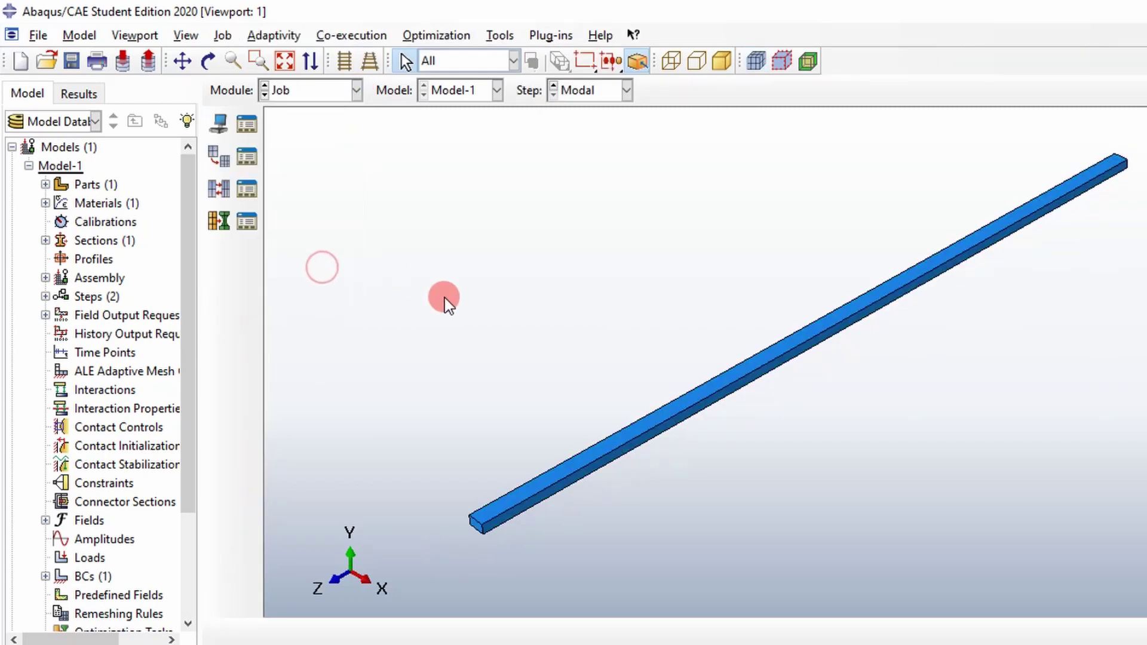
click(240, 119)
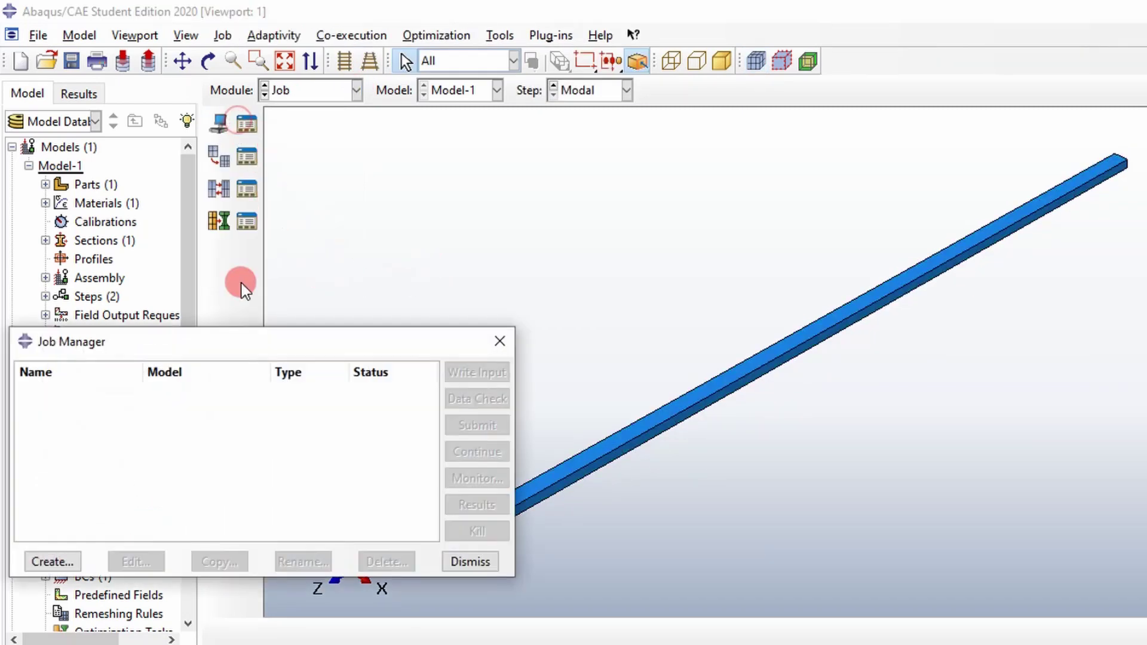
click(500, 341)
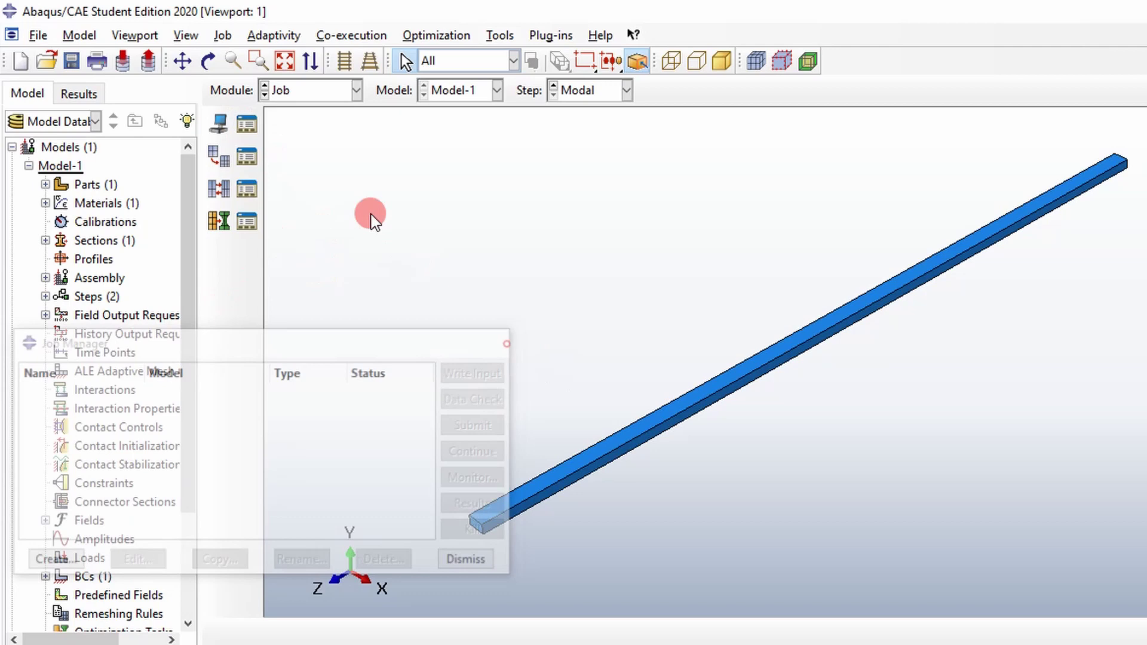
click(219, 124)
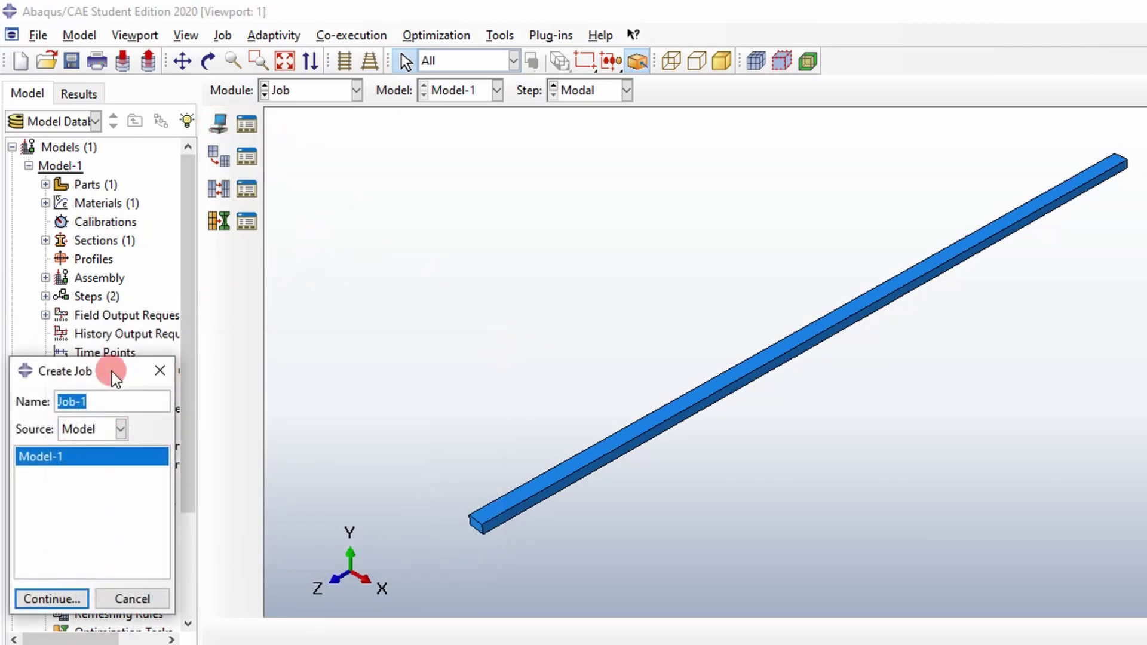
drag(115, 376, 763, 227)
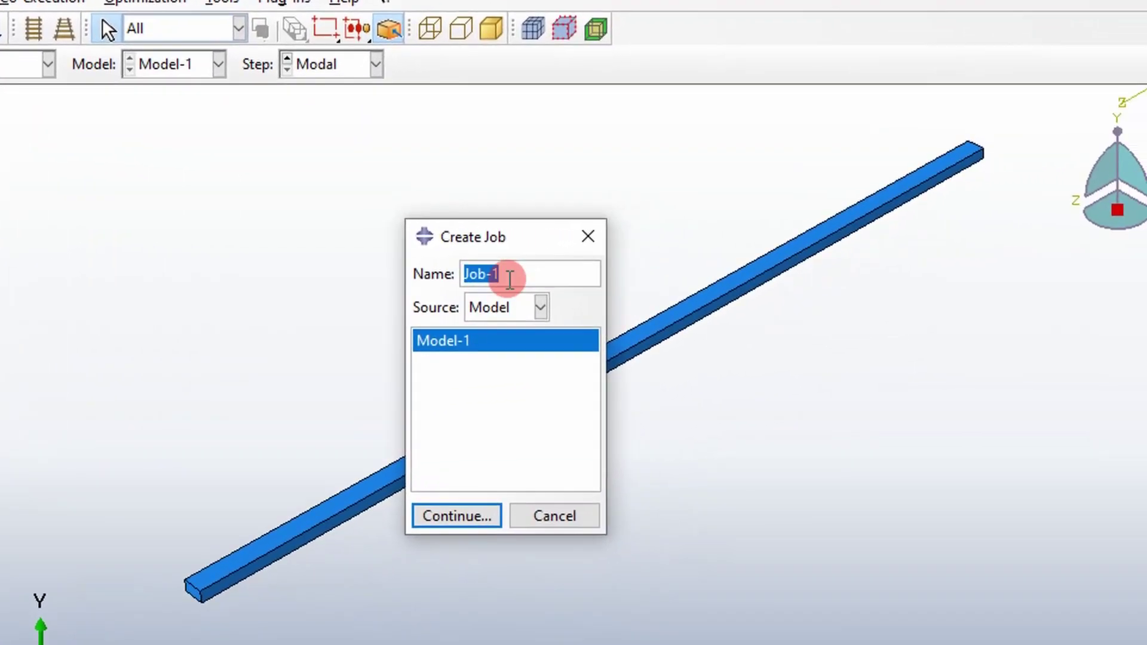
drag(736, 265, 643, 264)
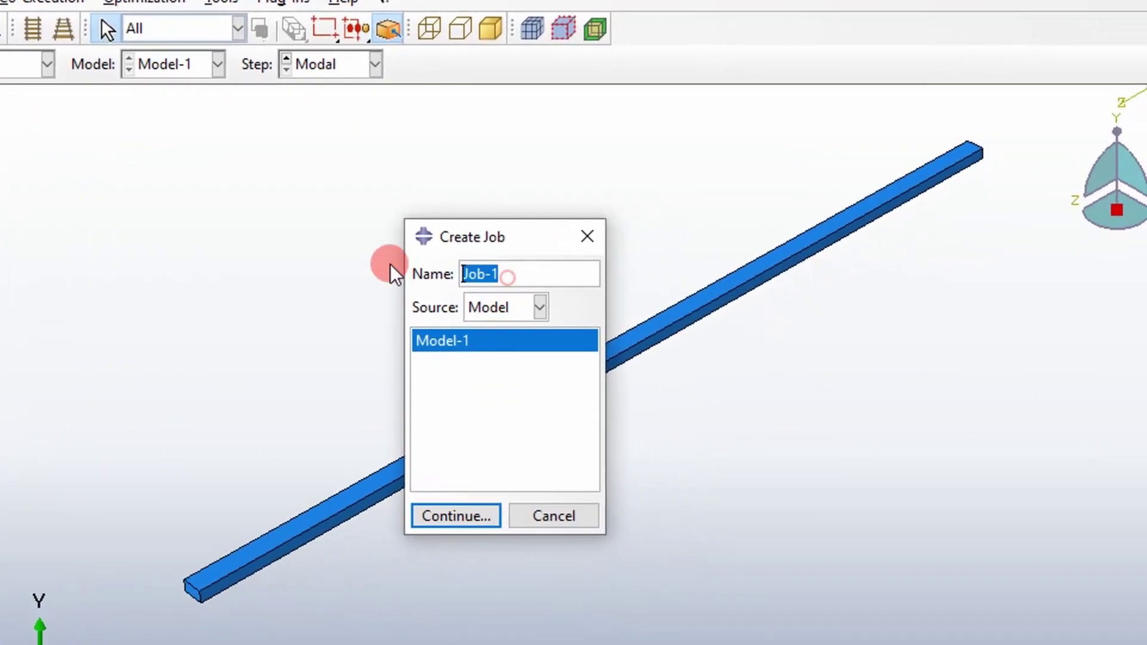
text(Modal)
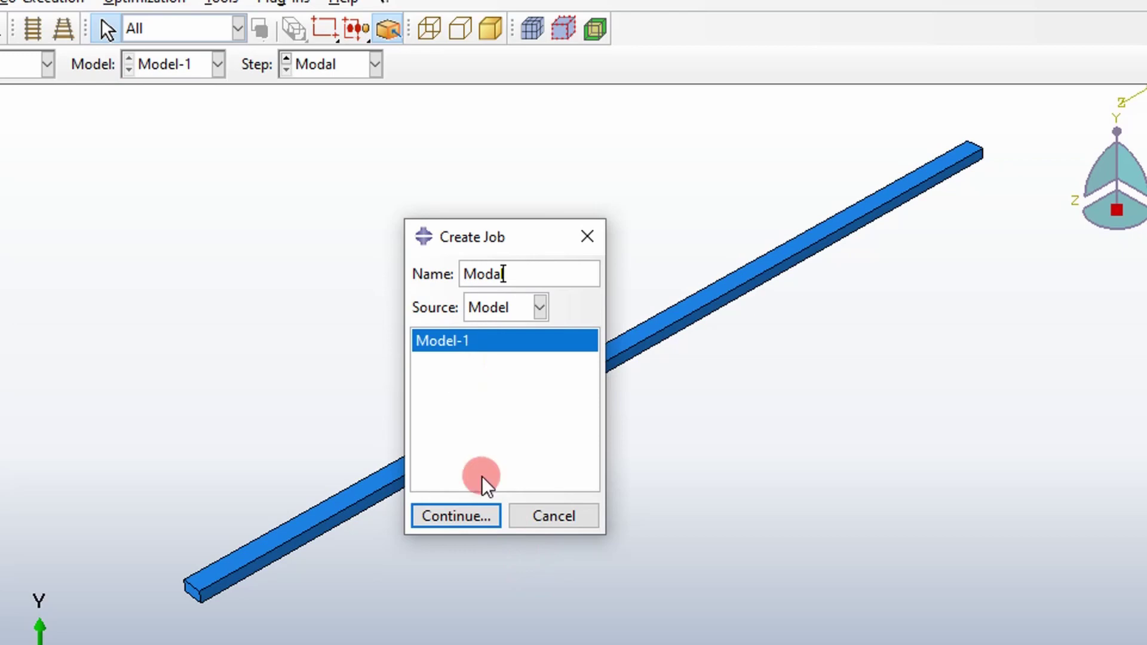
click(479, 516)
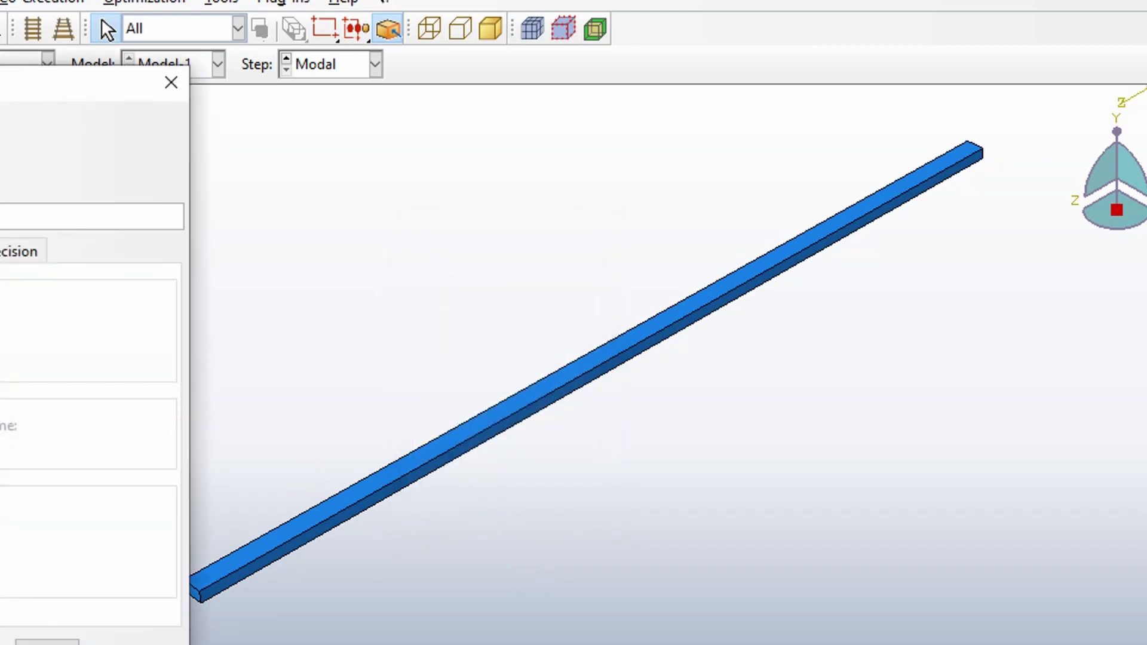
drag(0, 91, 499, 34)
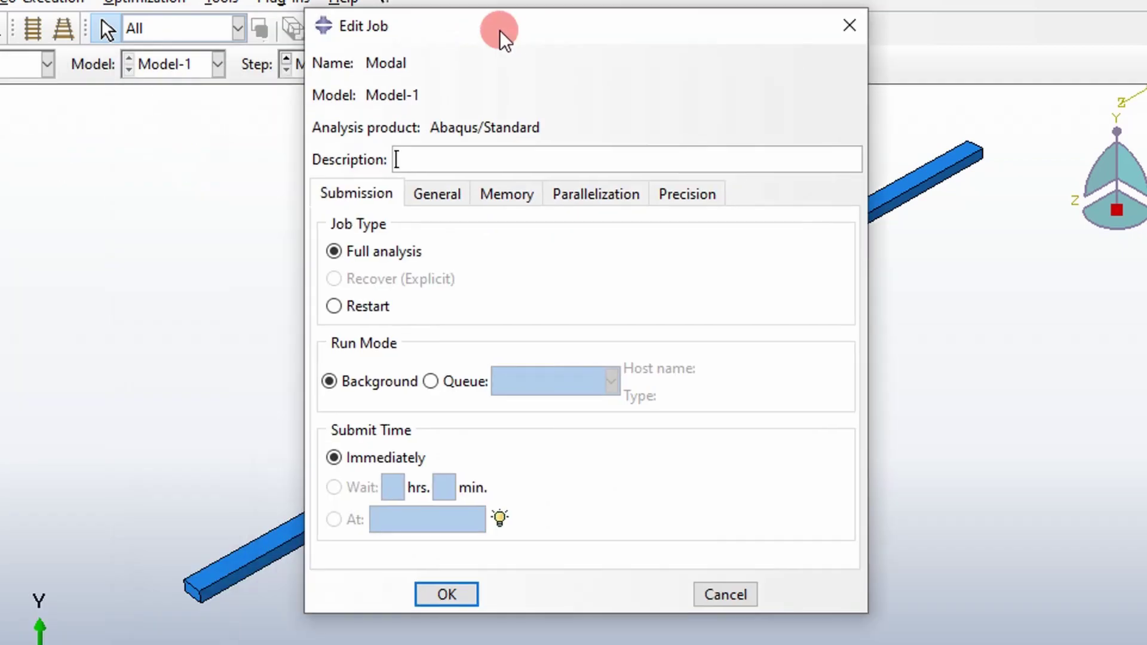
click(457, 595)
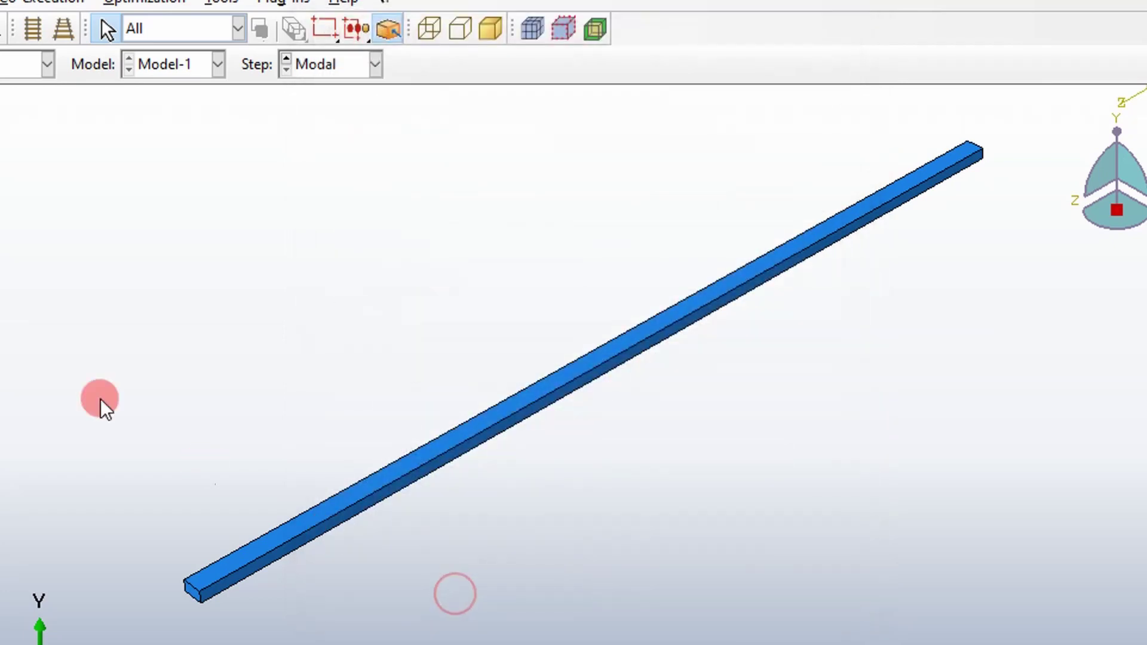
Step: Return to the Step module and begin a field output request named Modal
click(6, 71)
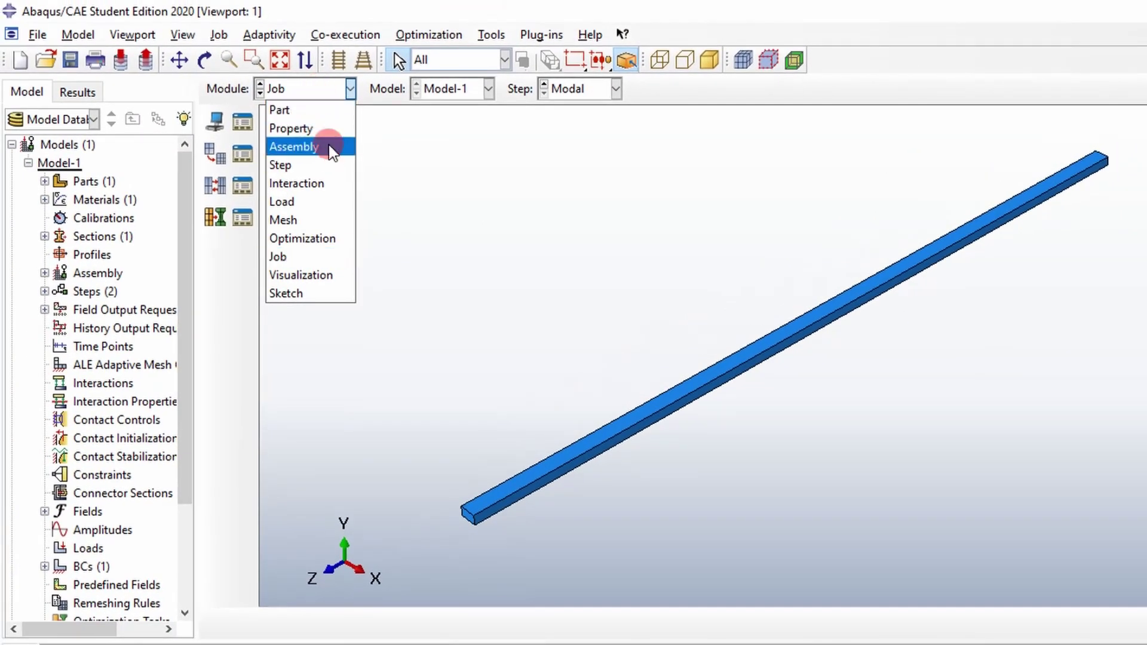
click(301, 184)
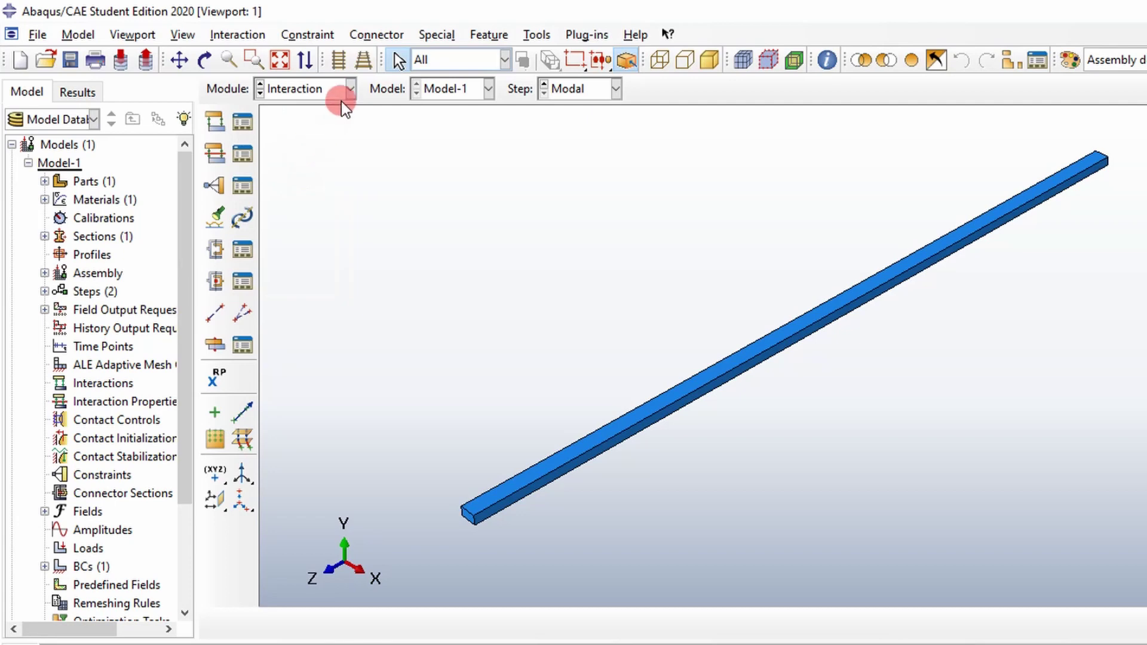
click(352, 88)
click(299, 165)
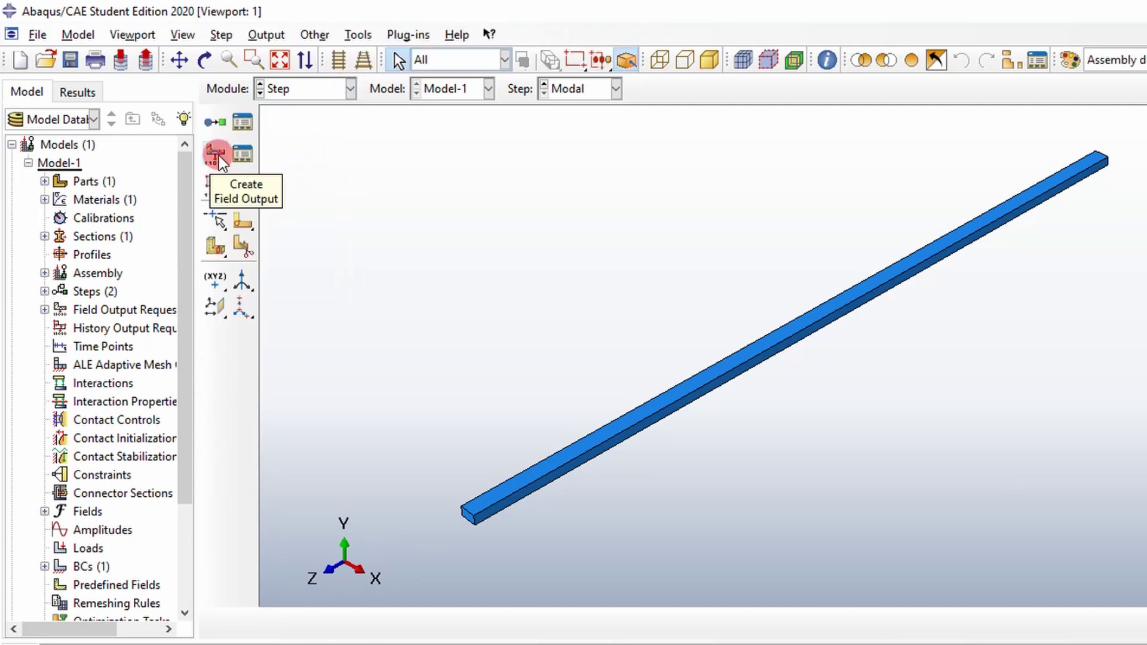
click(219, 155)
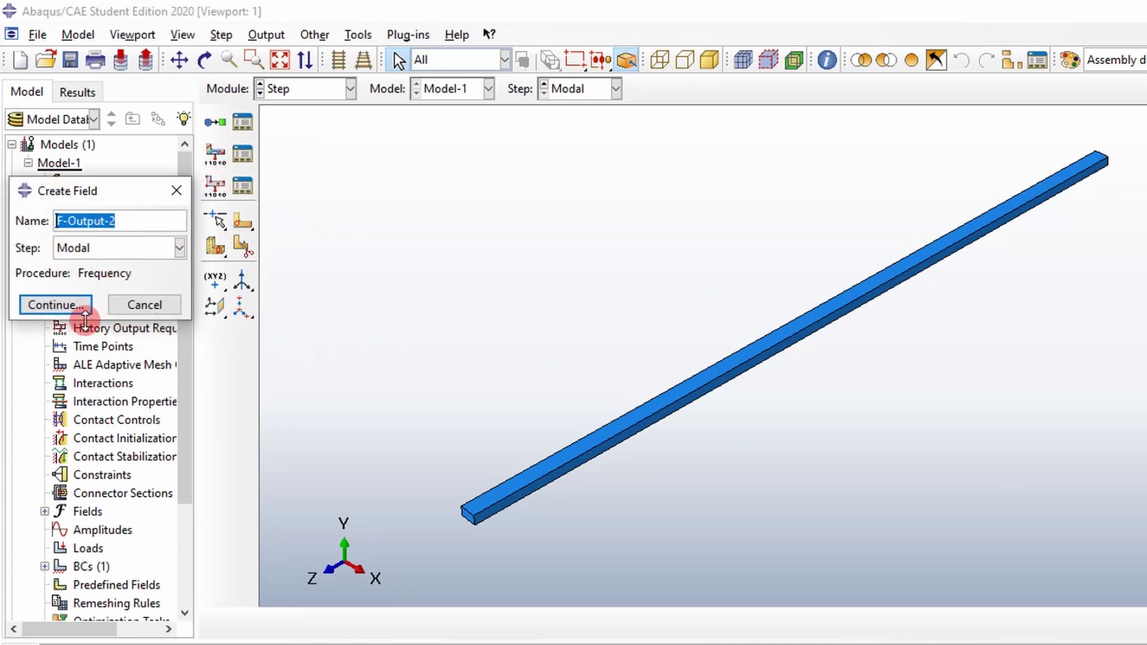
text(MOda)
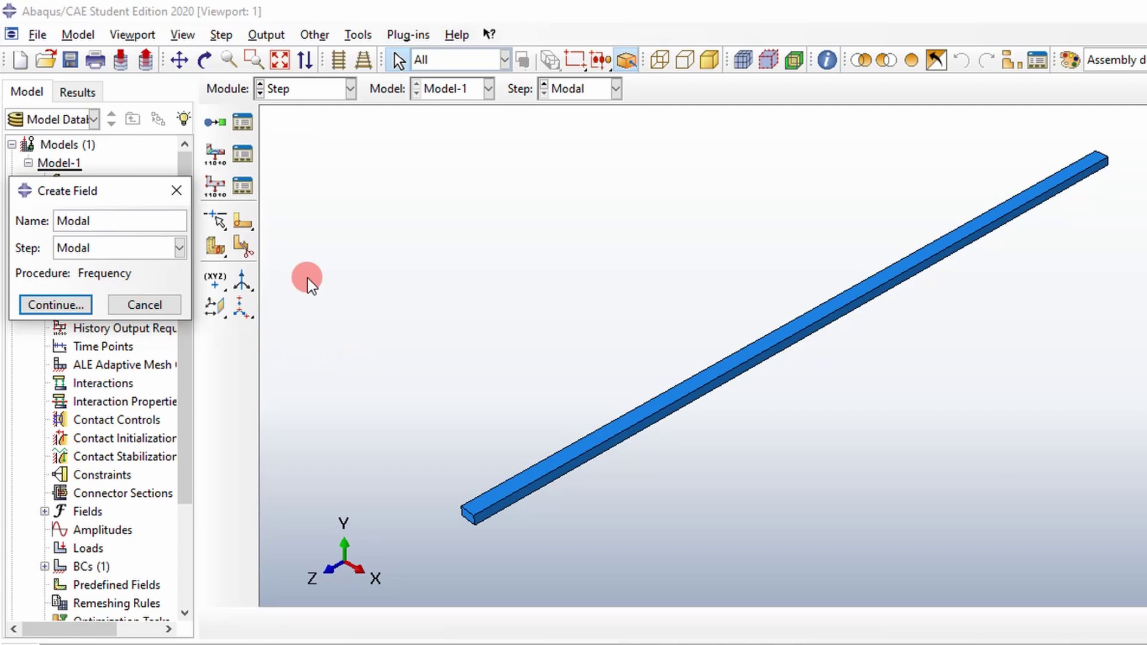
Step: Limit the Stresses output to S and MISES only
click(37, 301)
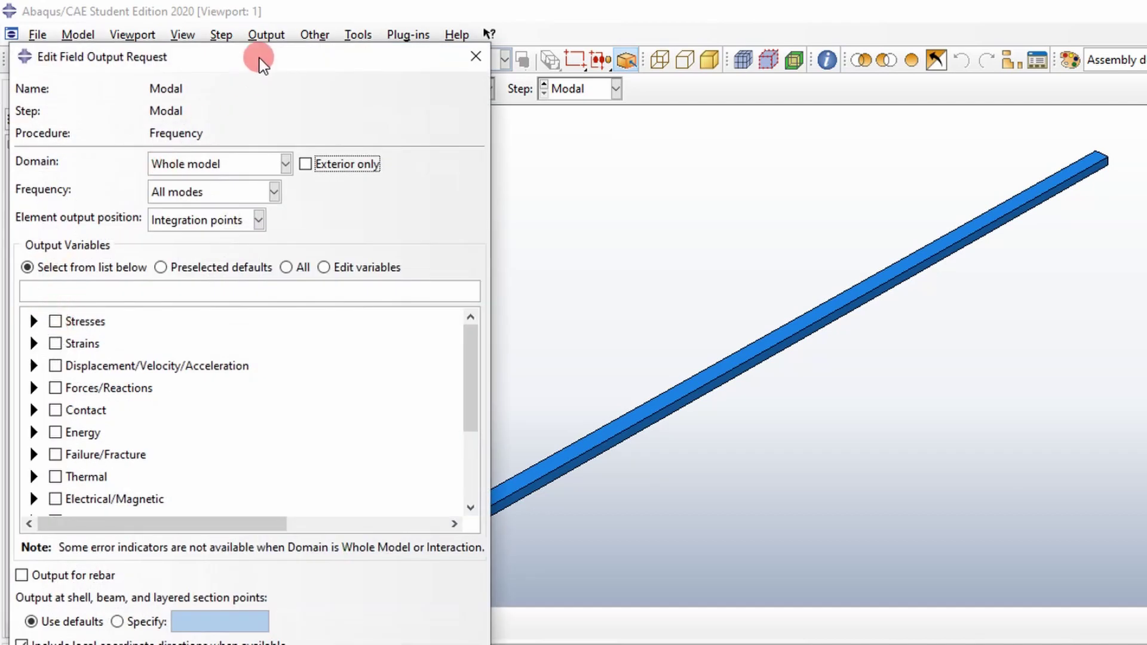
drag(260, 58, 451, 30)
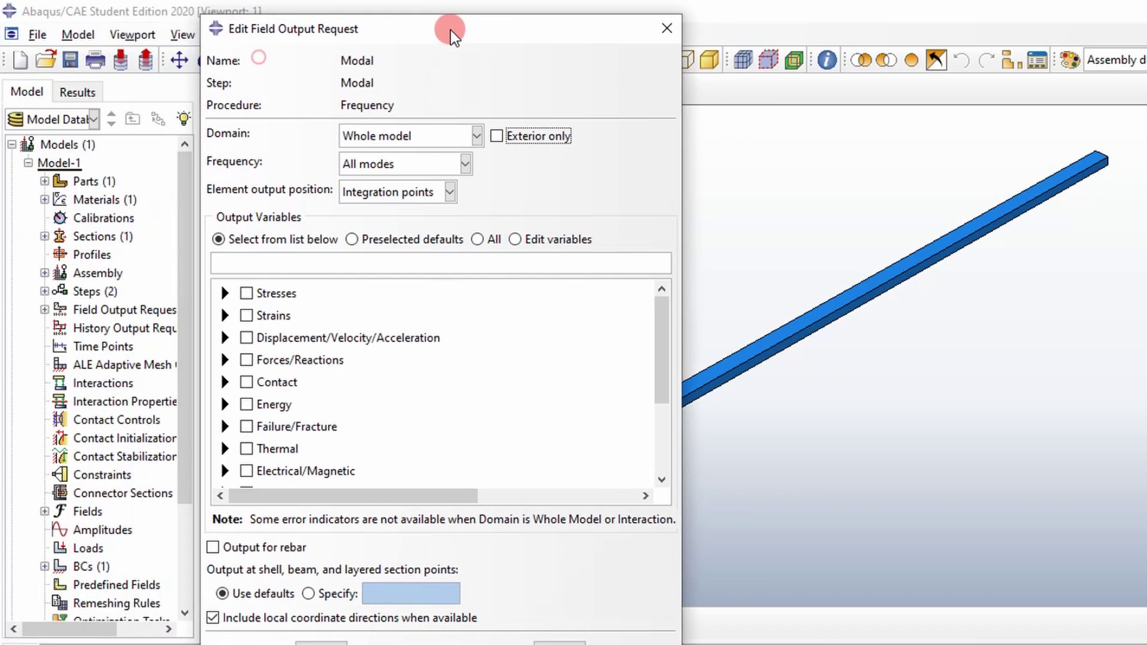
click(225, 294)
click(224, 294)
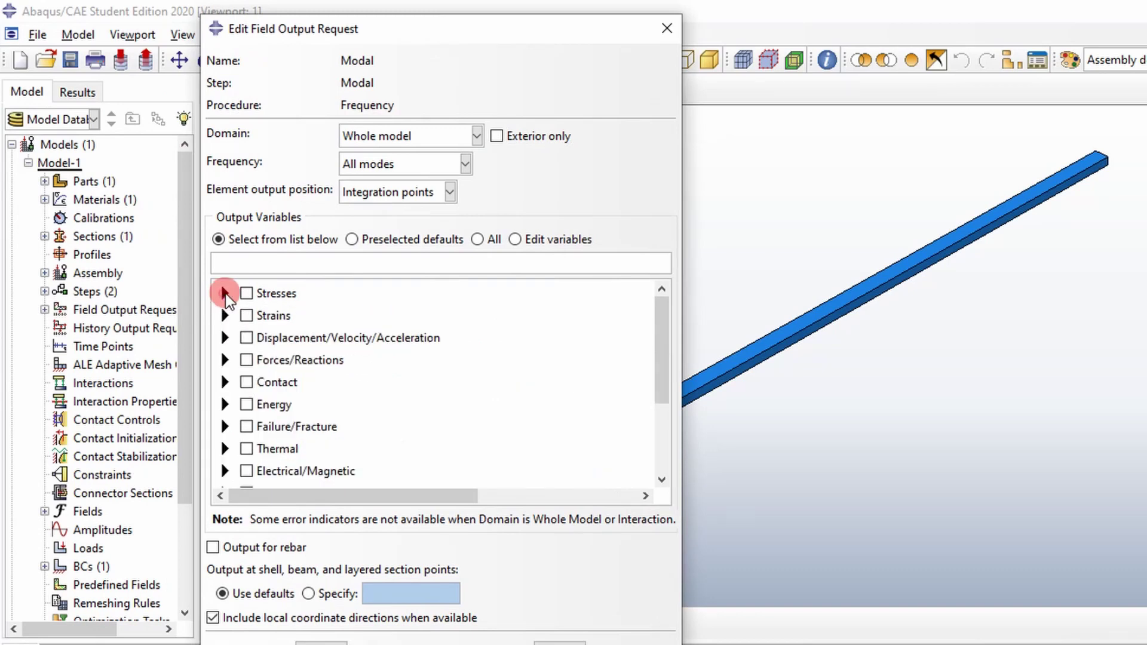
click(246, 293)
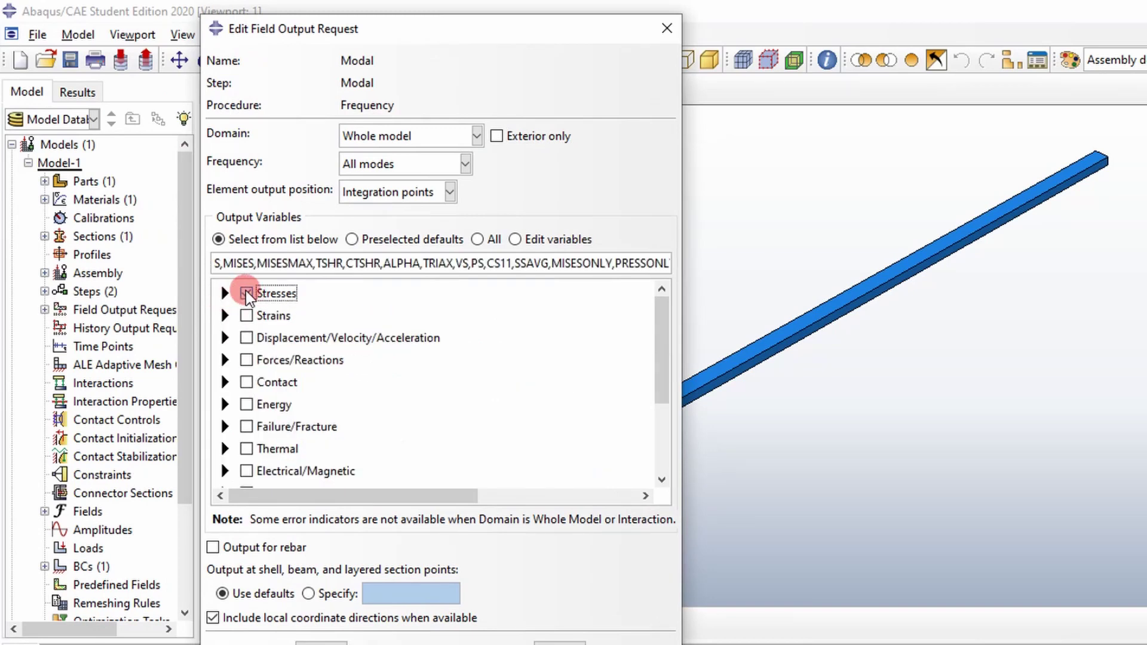
click(247, 293)
click(225, 293)
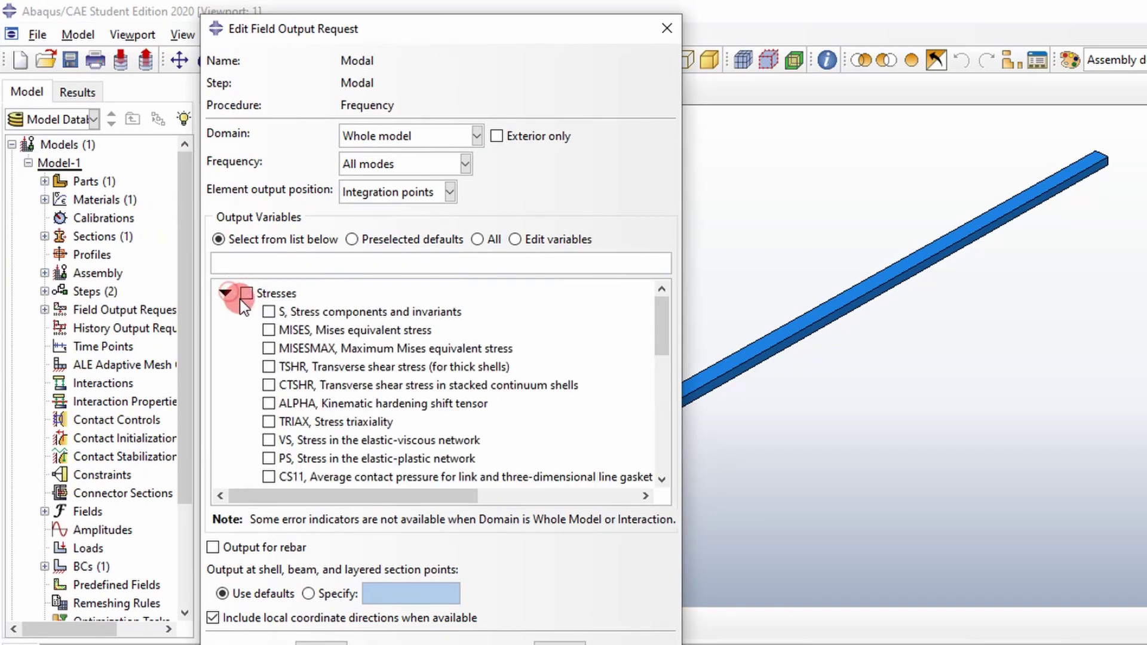
click(269, 312)
click(269, 330)
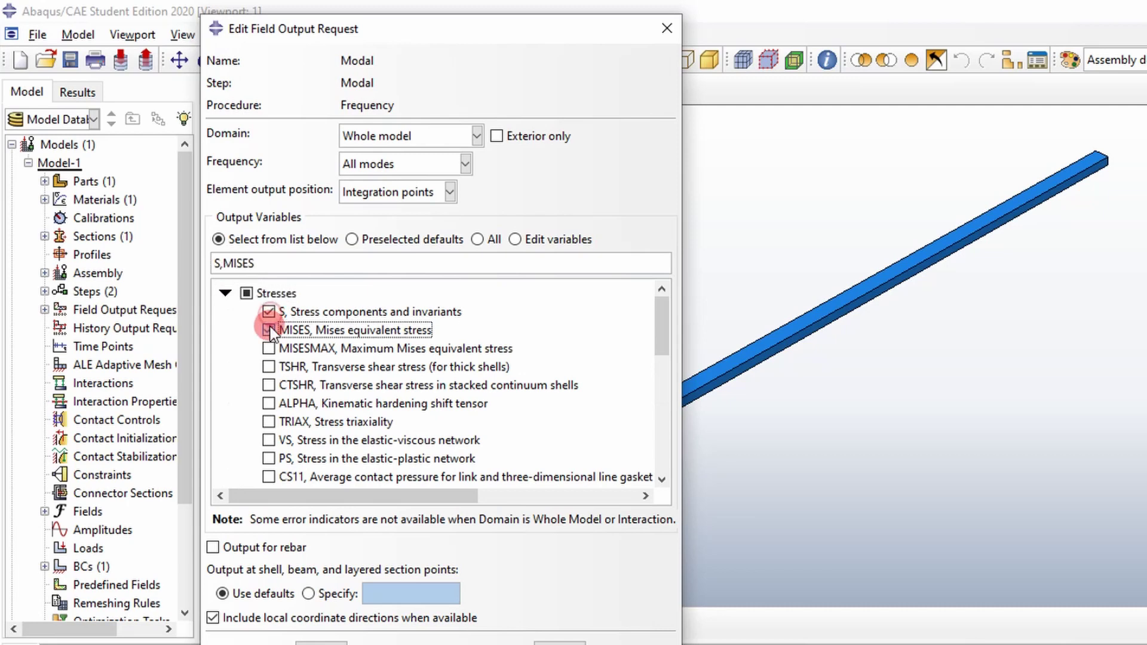
click(226, 292)
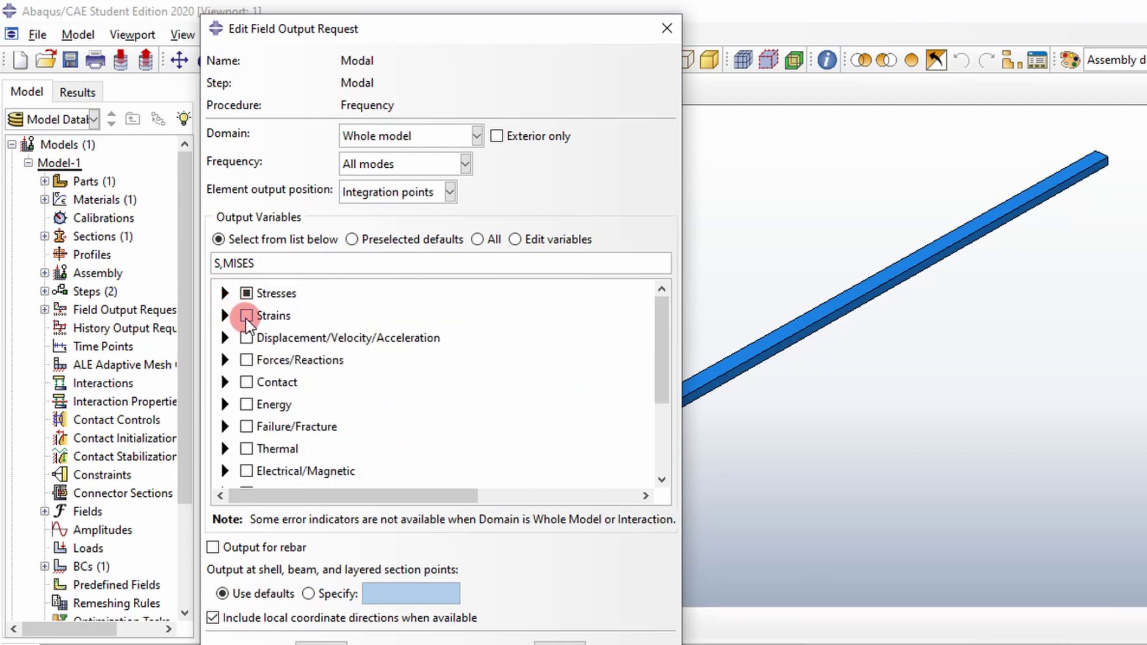
Step: Request only U displacement, excluding UT, UR, RBANG and RBROT, and confirm
scroll(252, 318, down, 3)
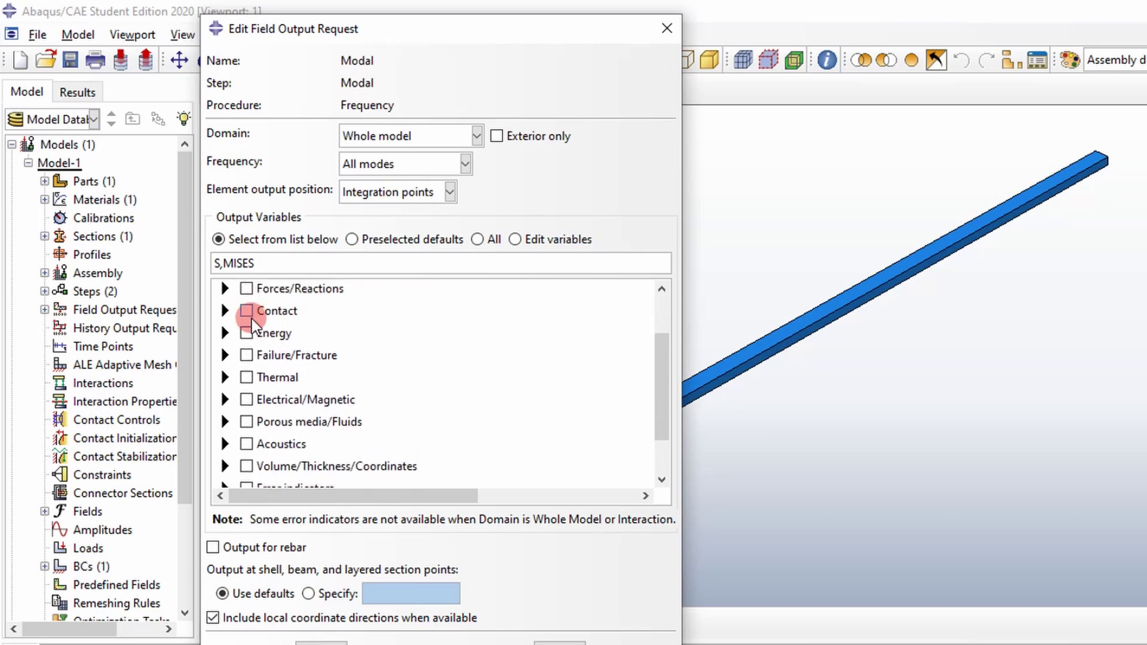
scroll(252, 318, up, 3)
click(225, 338)
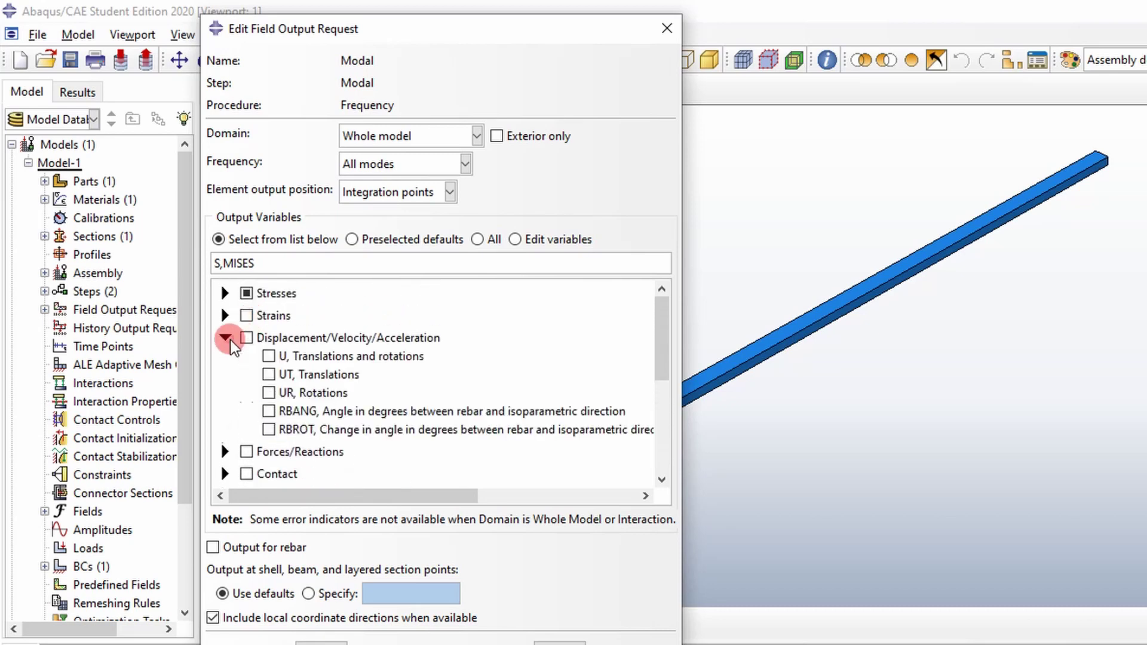
click(244, 336)
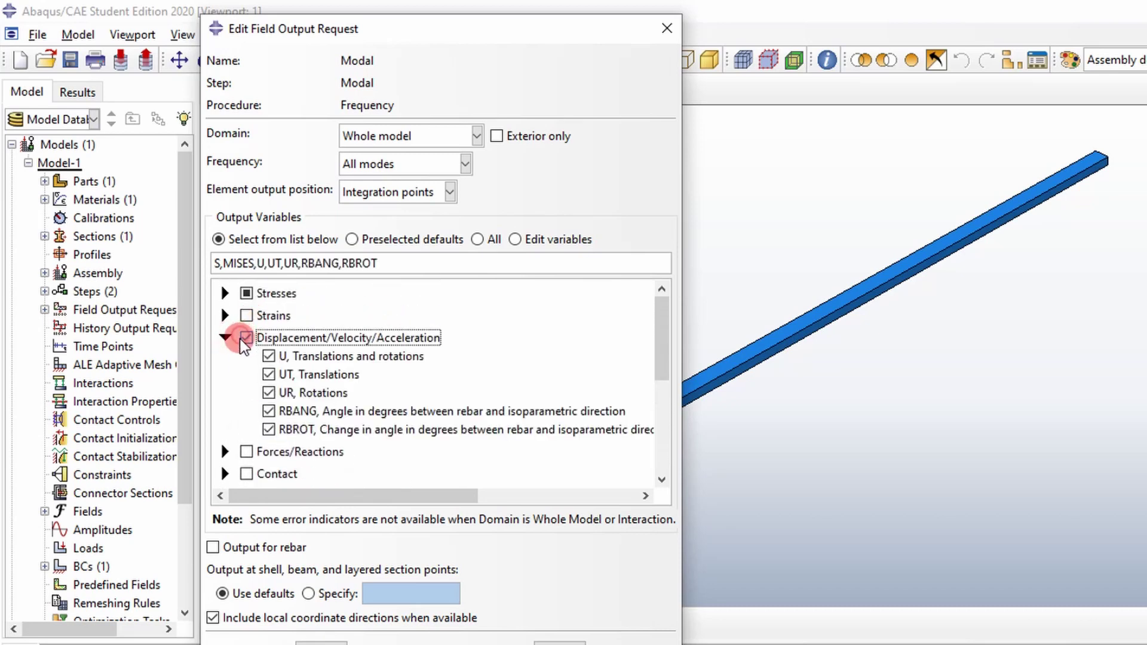
click(269, 430)
click(269, 411)
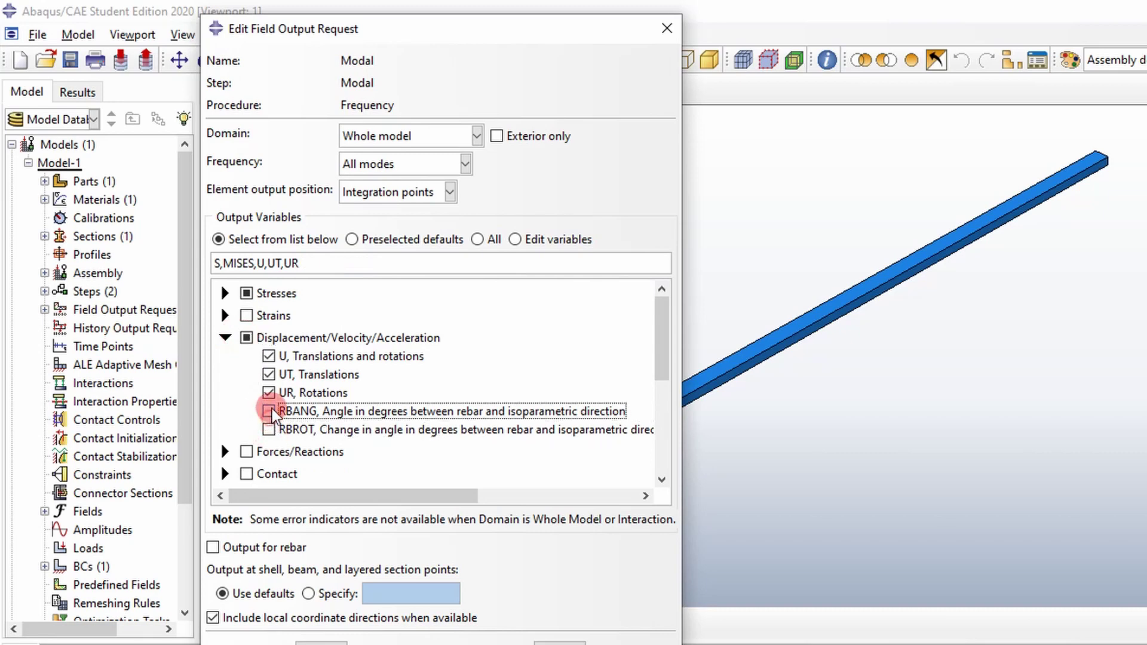
click(268, 393)
click(269, 374)
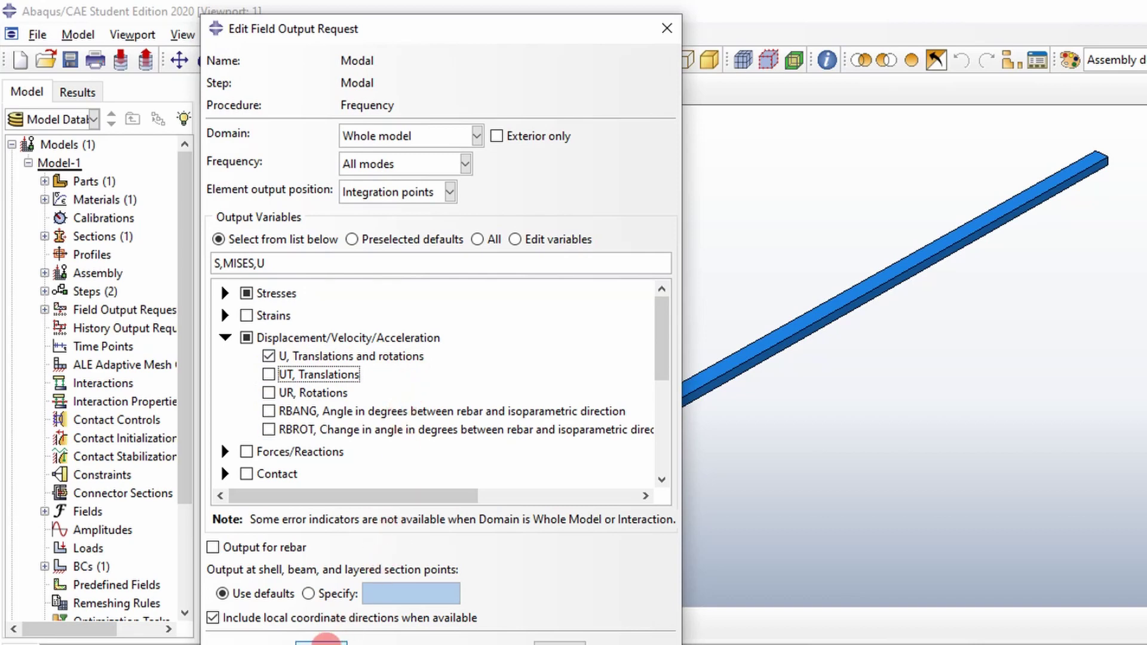
click(326, 643)
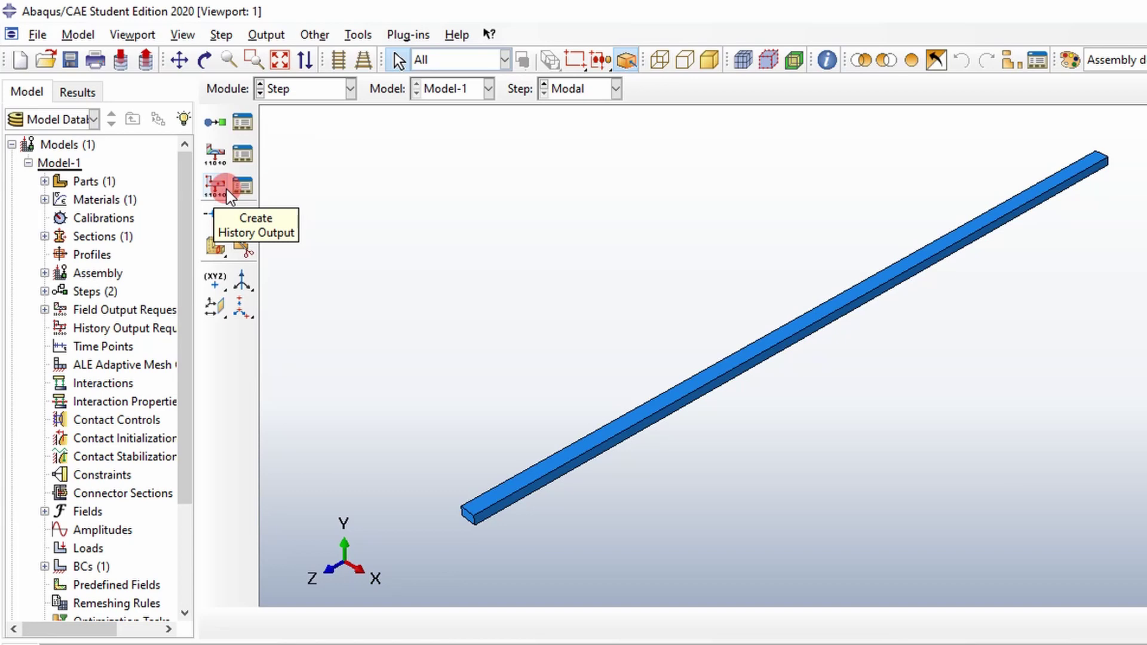
Step: Switch to the Job module and save the database as C:\temp\ModalAnalysis_042321.cae
click(351, 90)
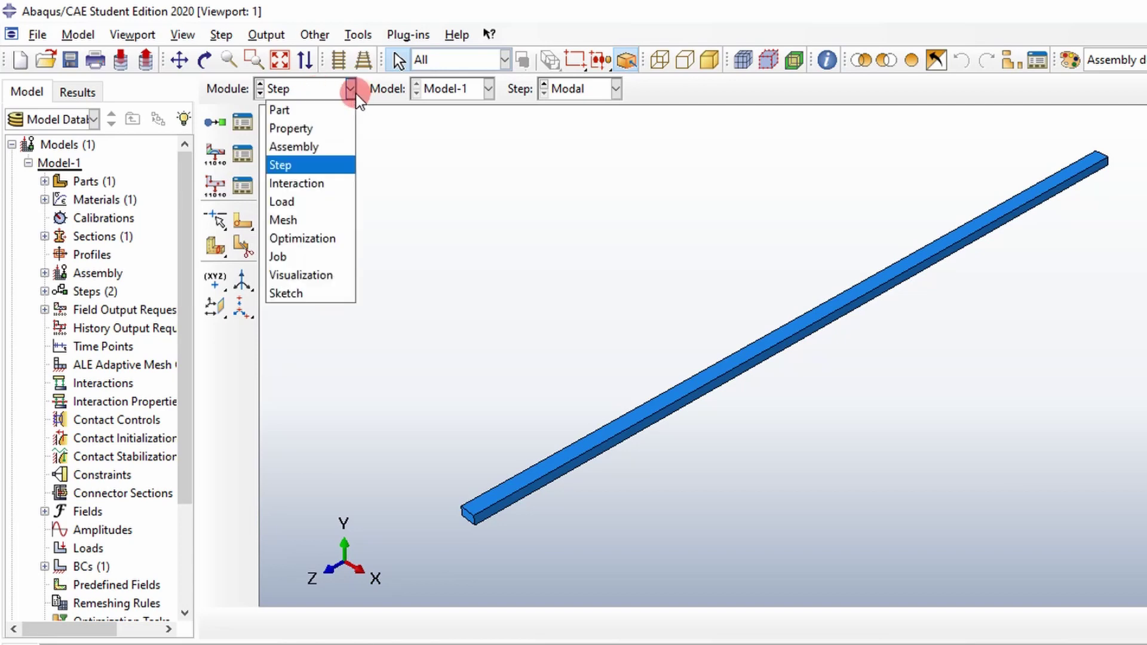
click(302, 256)
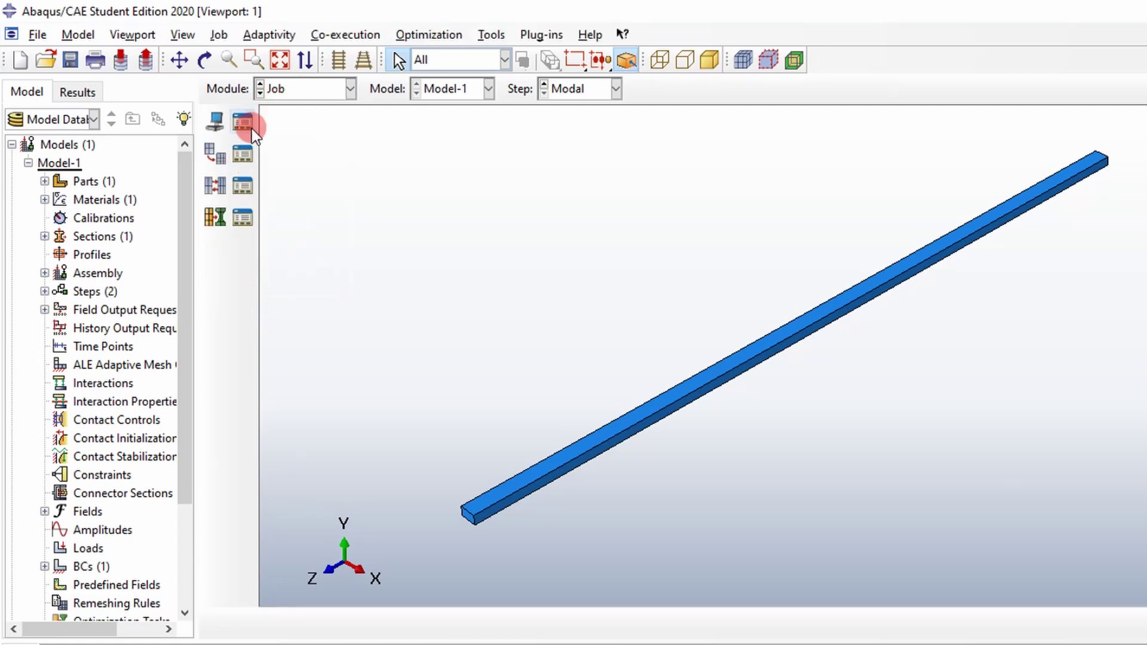
click(33, 36)
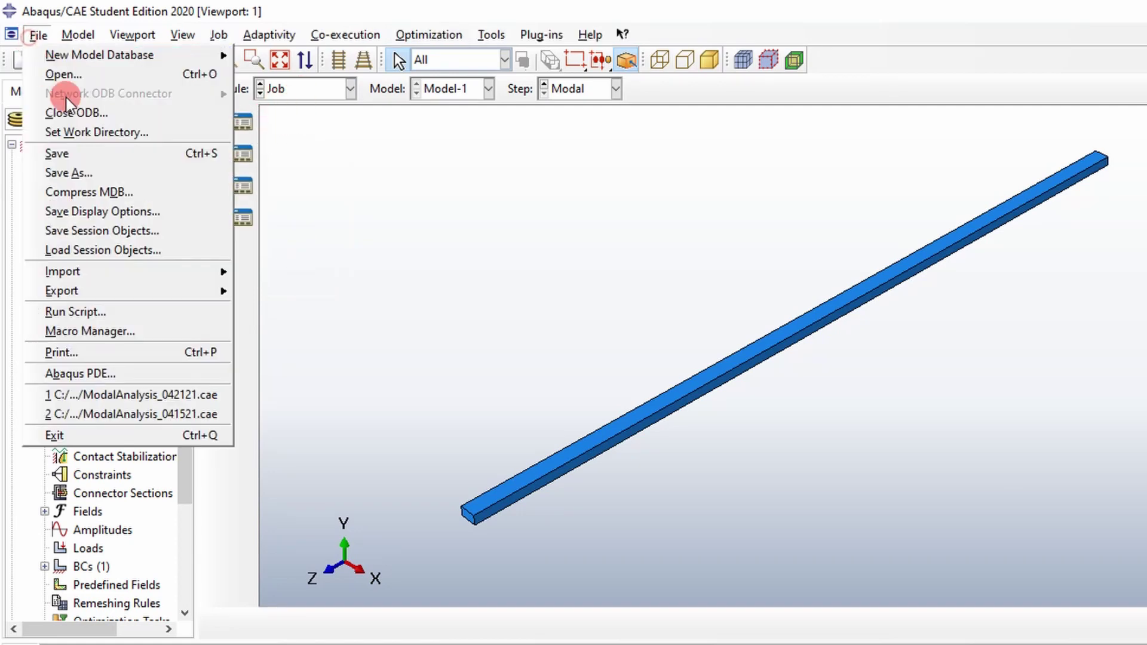
click(77, 170)
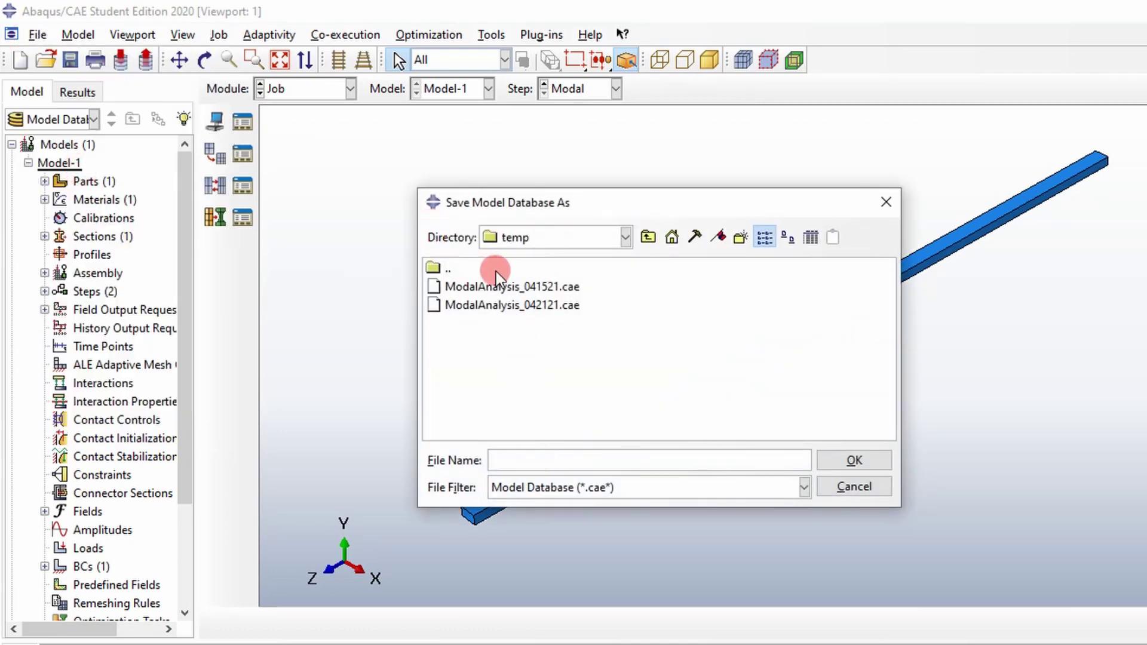
click(513, 288)
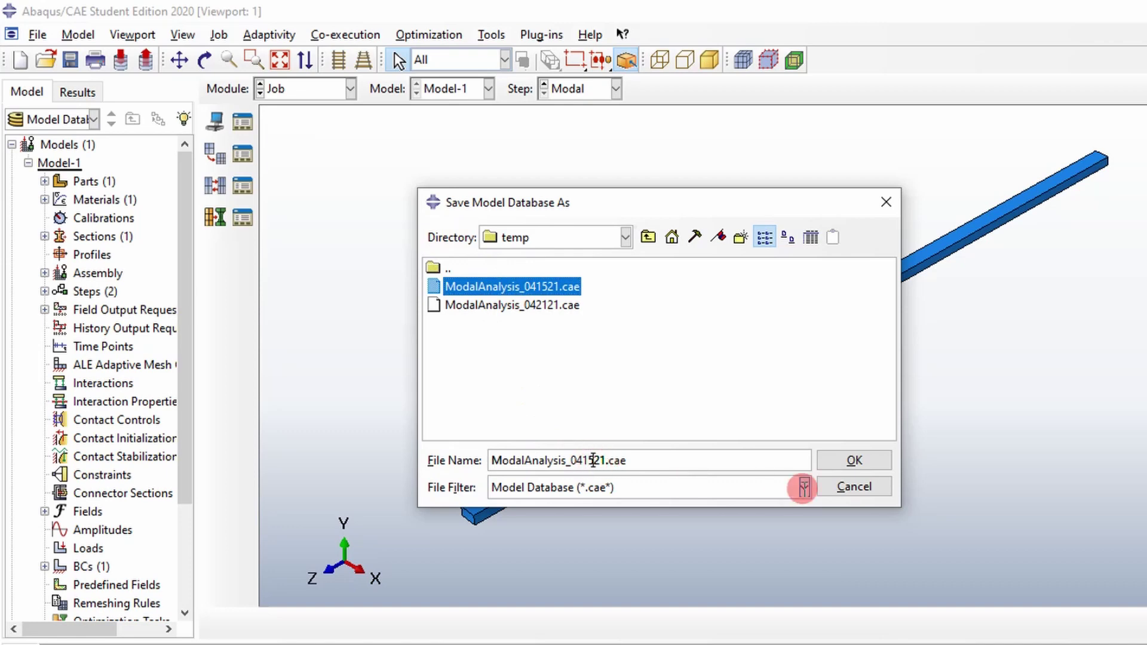
key(BackSpace)
key(BackSpace)
text(23)
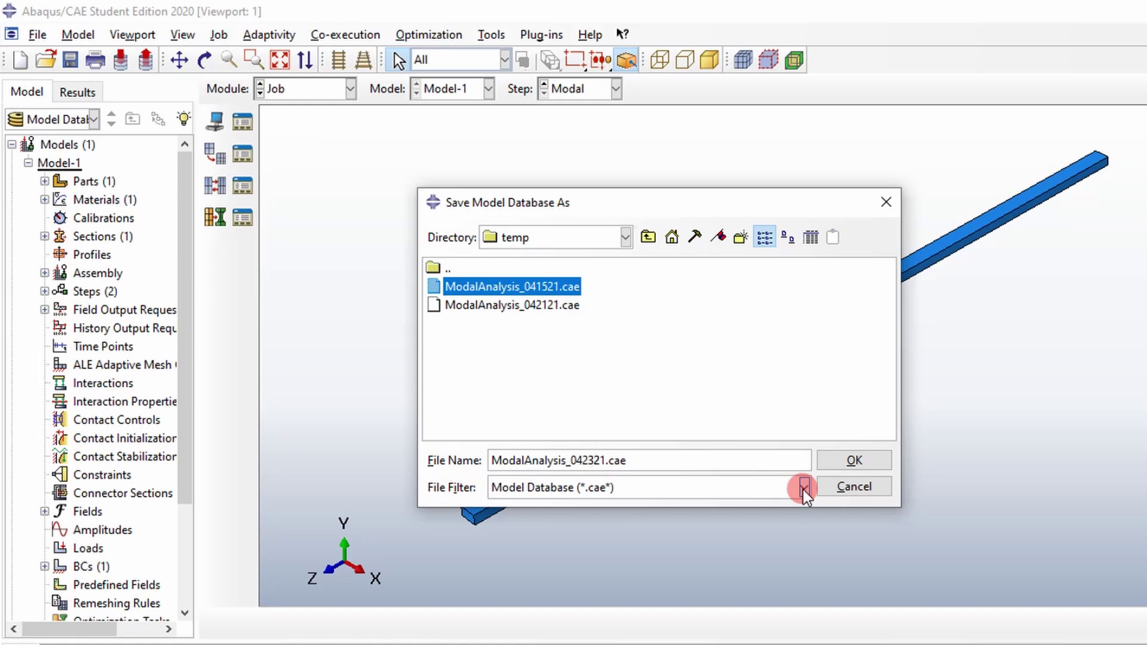
click(861, 463)
click(289, 95)
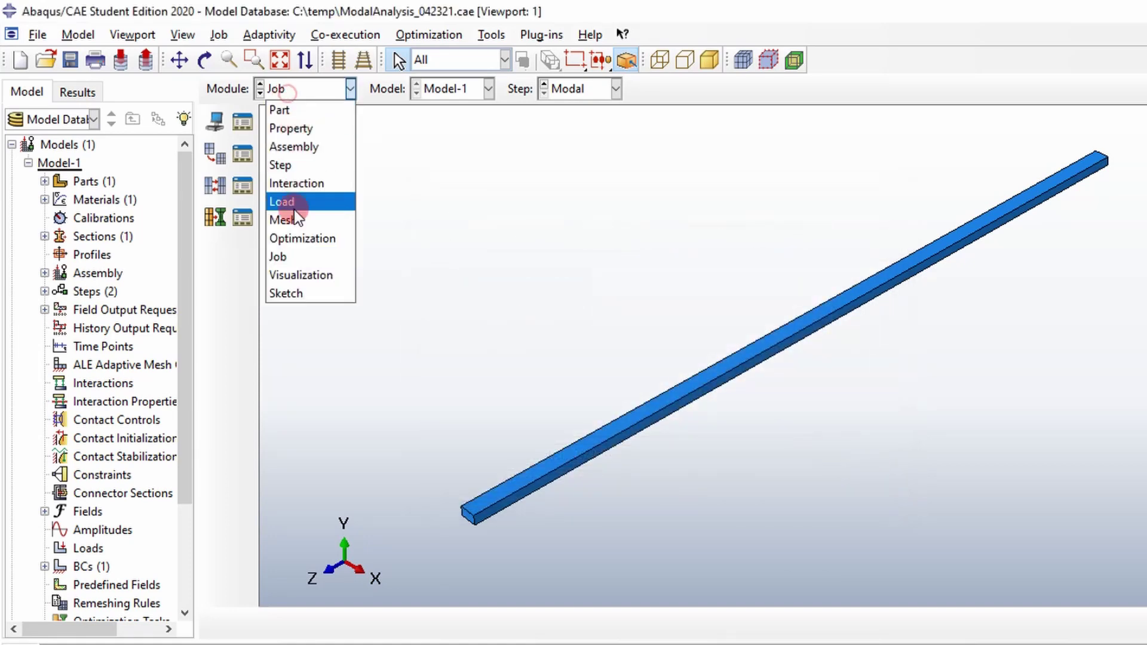
Step: Submit the Modal job from the Job Manager and let it run to Completed
click(556, 234)
click(237, 123)
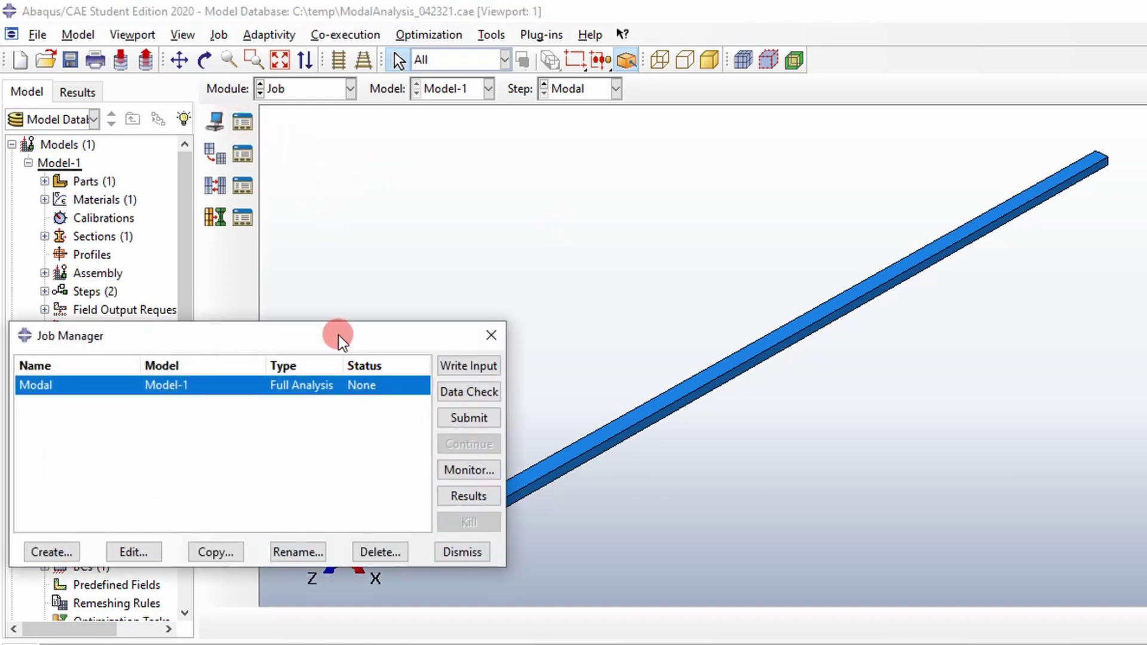
drag(335, 339, 579, 177)
click(698, 257)
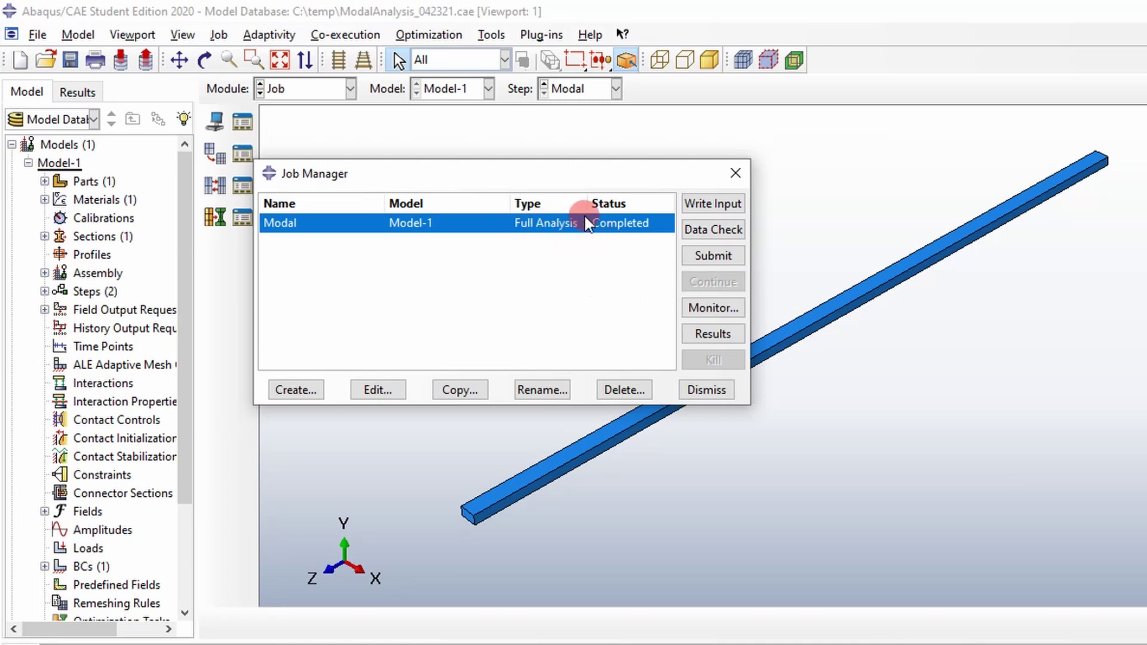
Step: Open Modal.odb results and plot Mises contours on the deformed beam's first mode (1.7293)
click(705, 334)
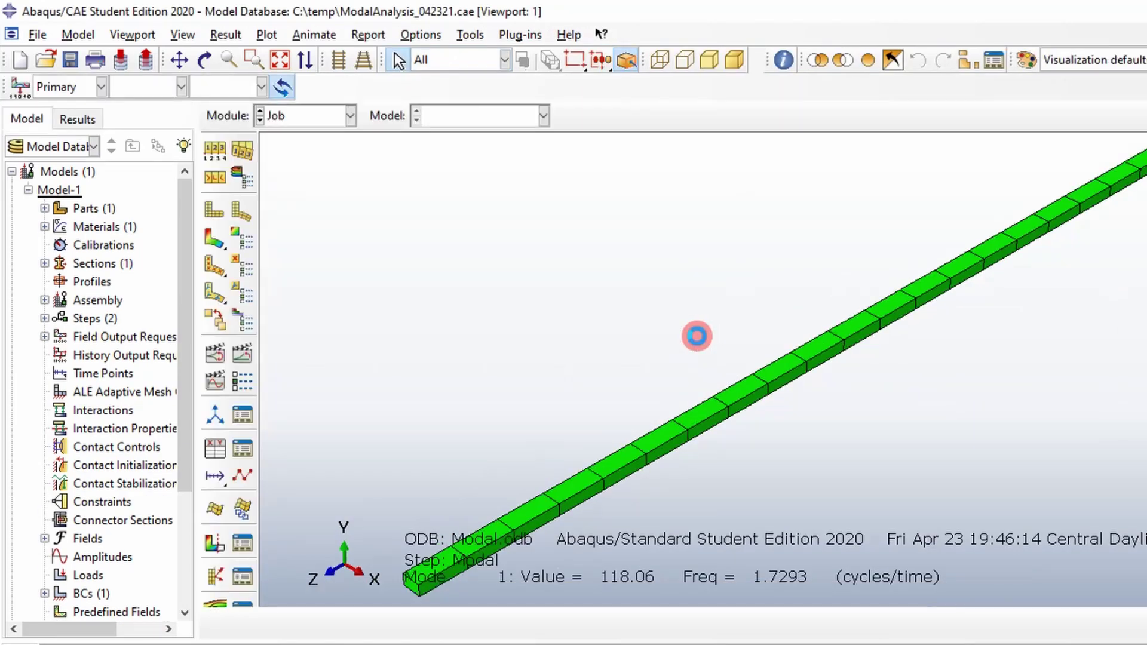
click(222, 238)
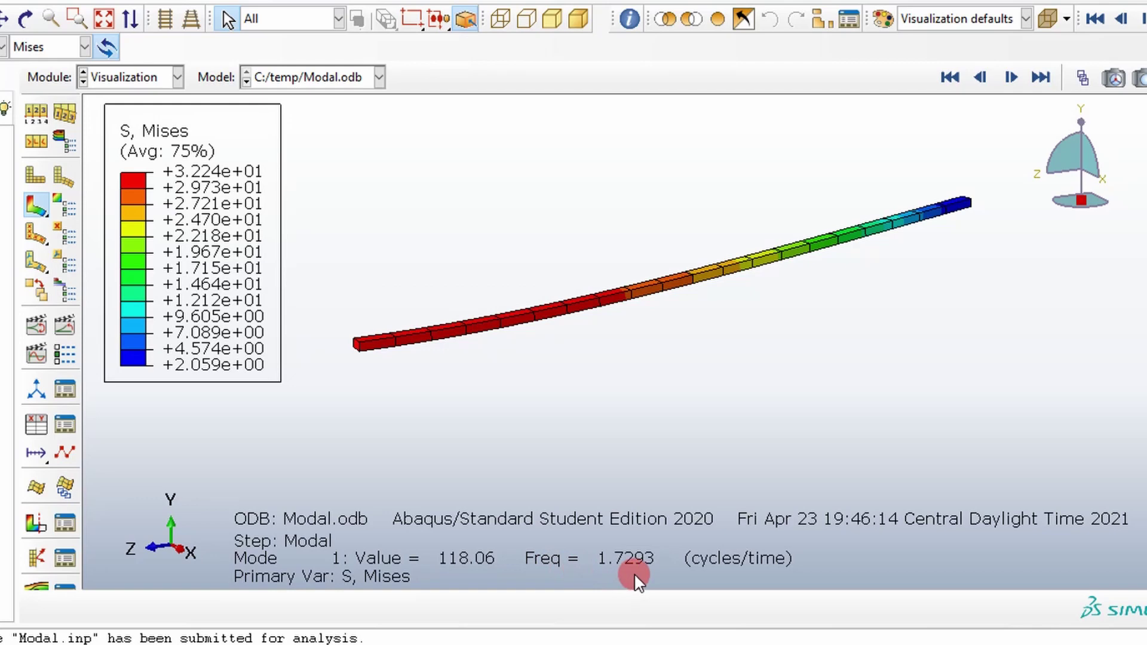
Step: Step frame by frame through modes 2 to 16, ending at 370.35 cycles/time
click(1011, 77)
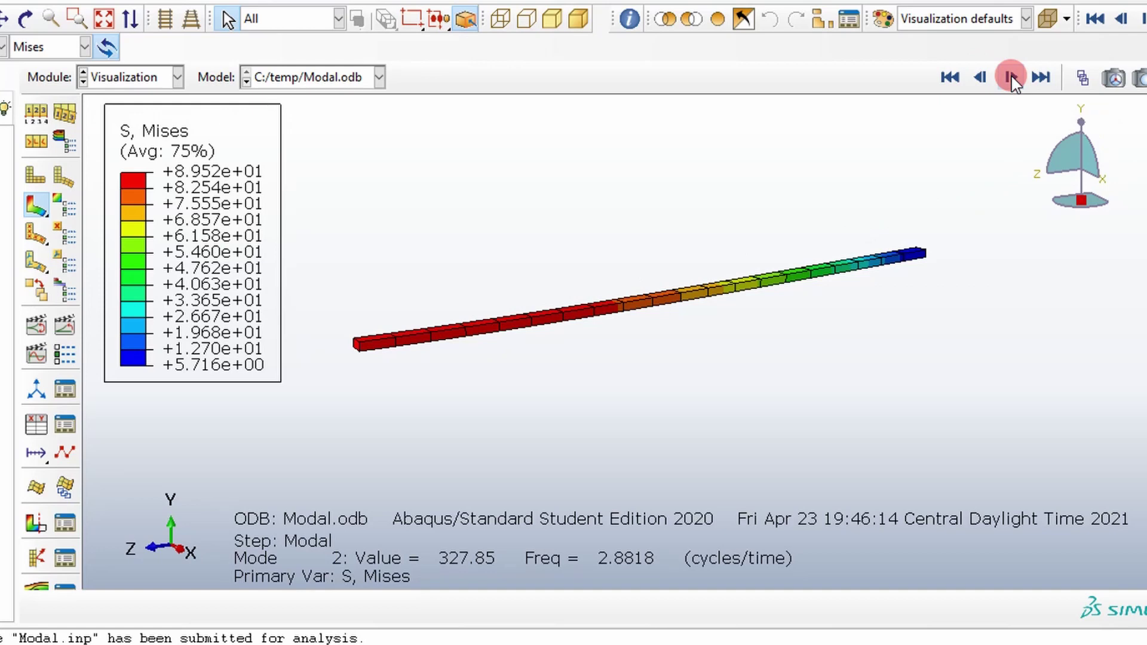
click(1011, 77)
click(1011, 77)
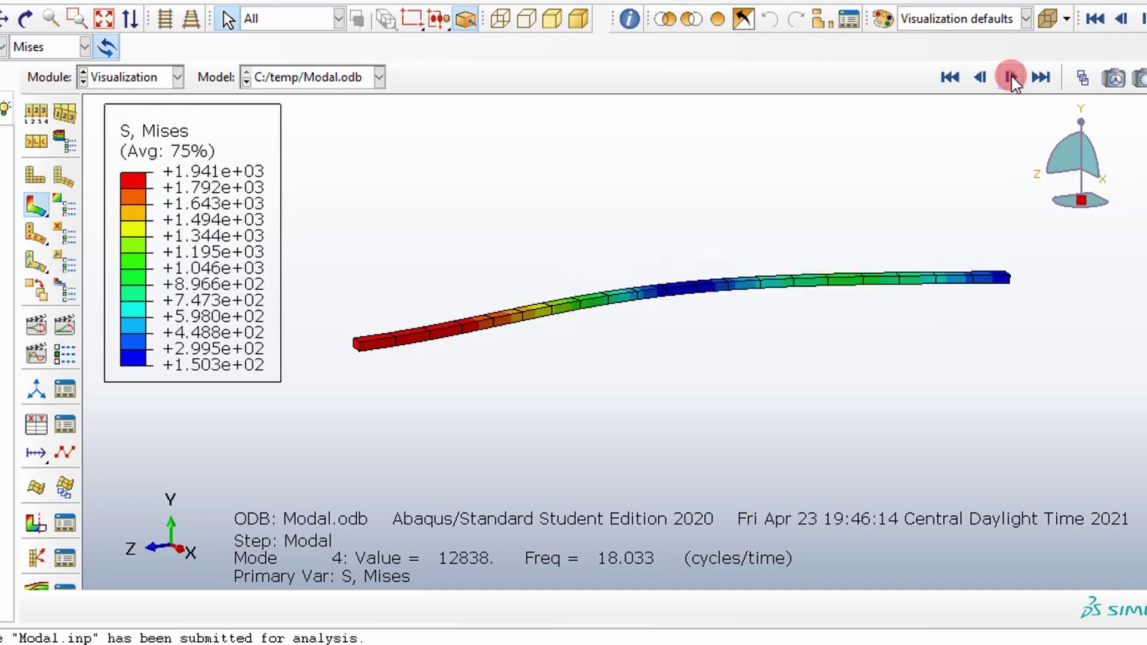
click(1011, 77)
click(1011, 77)
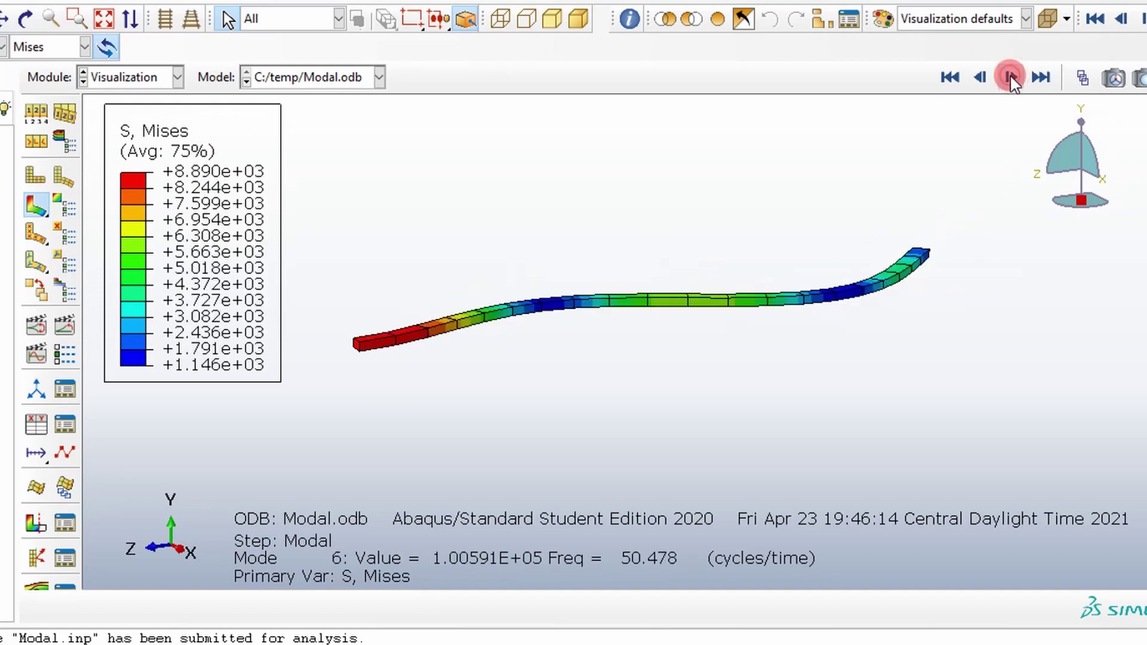
click(1011, 77)
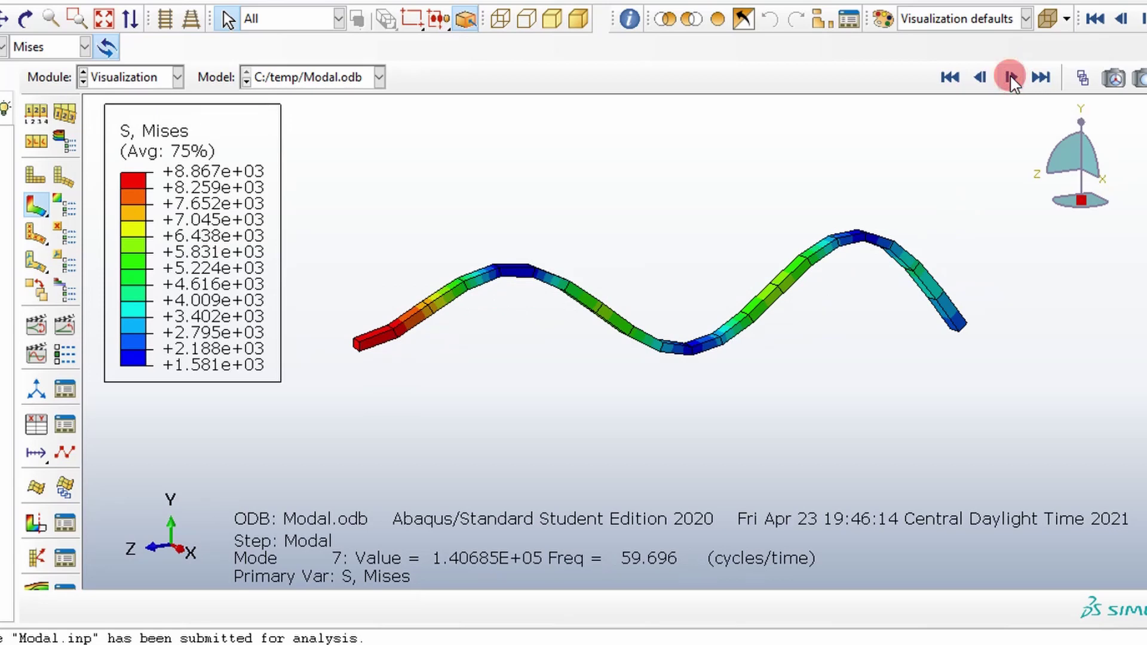
click(1011, 78)
click(1011, 77)
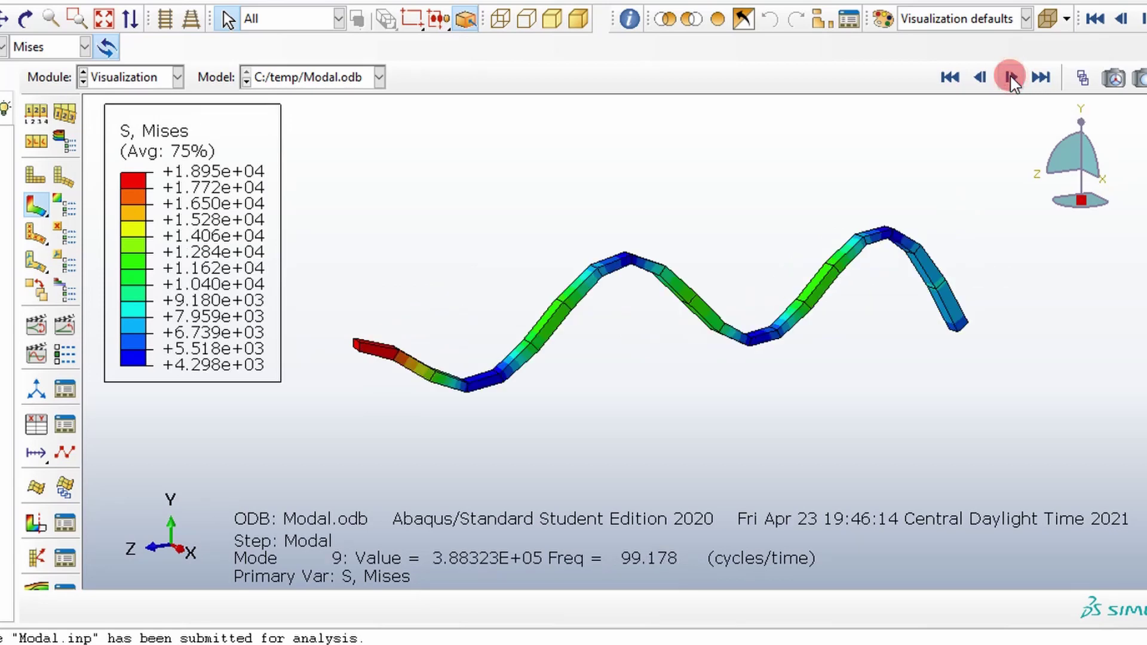
click(1011, 77)
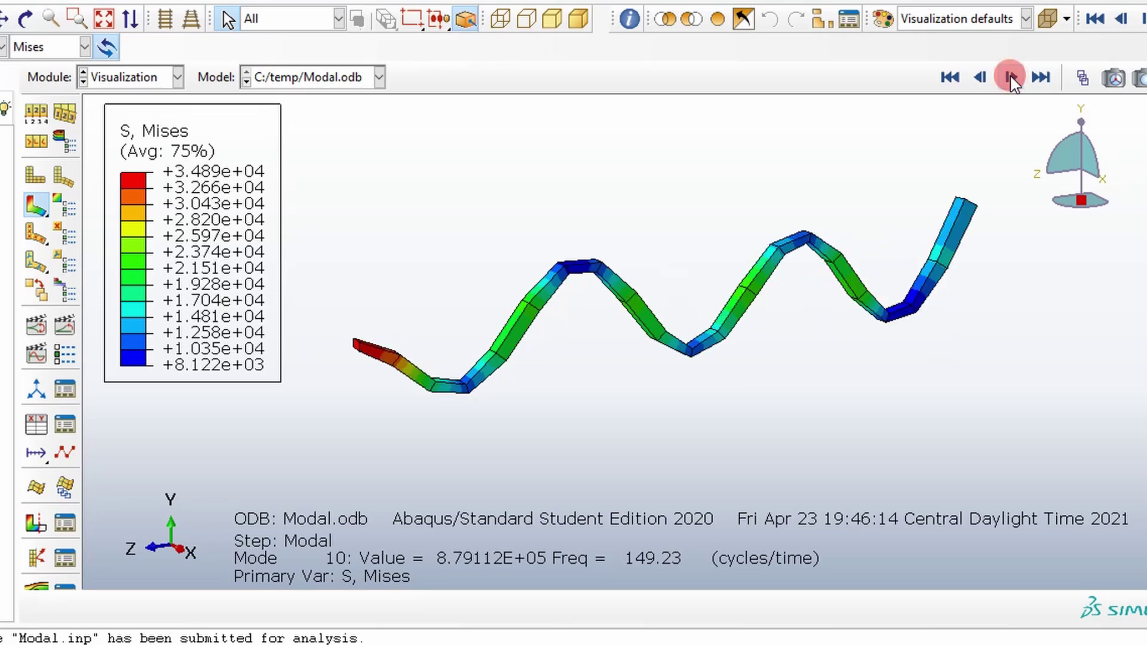
click(1011, 77)
click(1011, 77)
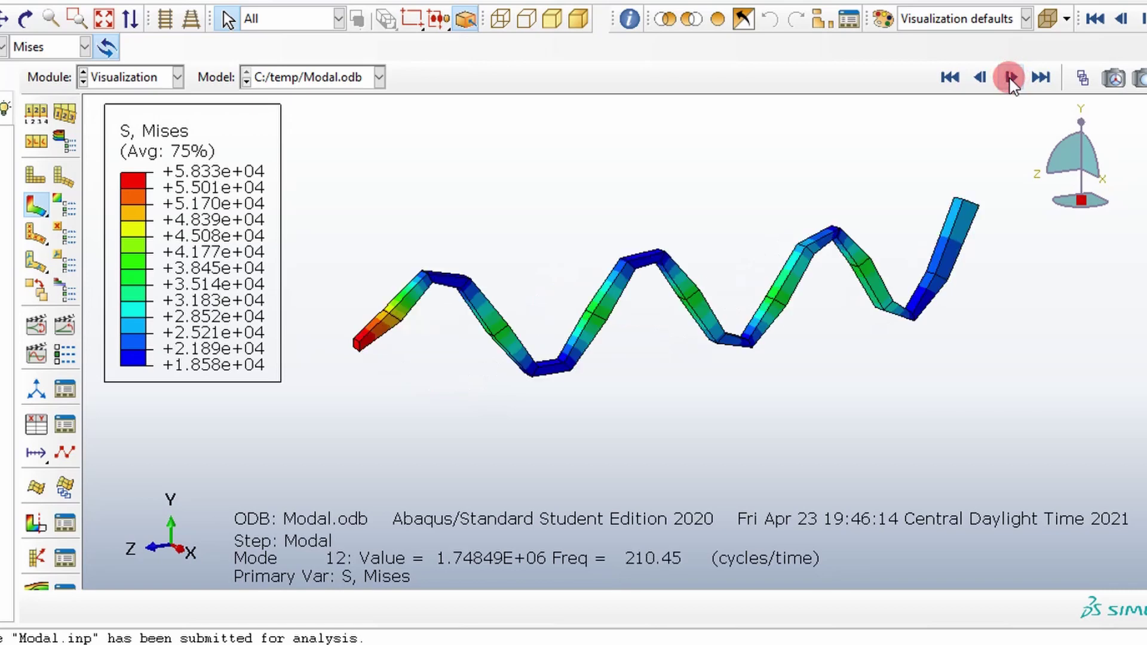
click(1011, 77)
click(1011, 77)
click(1011, 77)
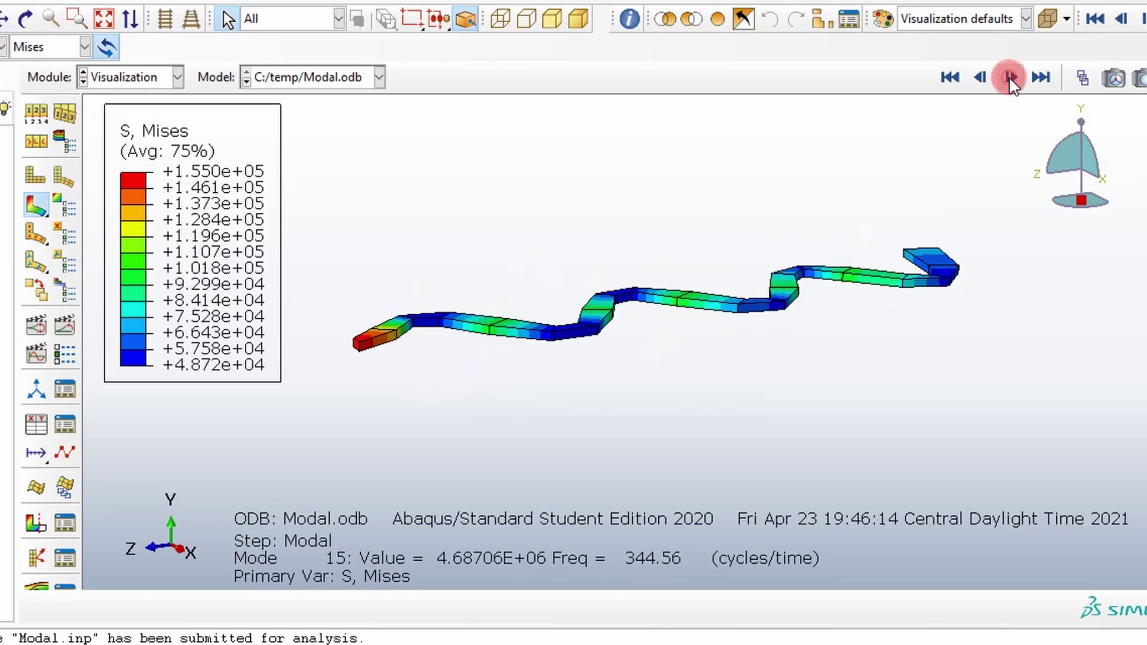
click(1011, 77)
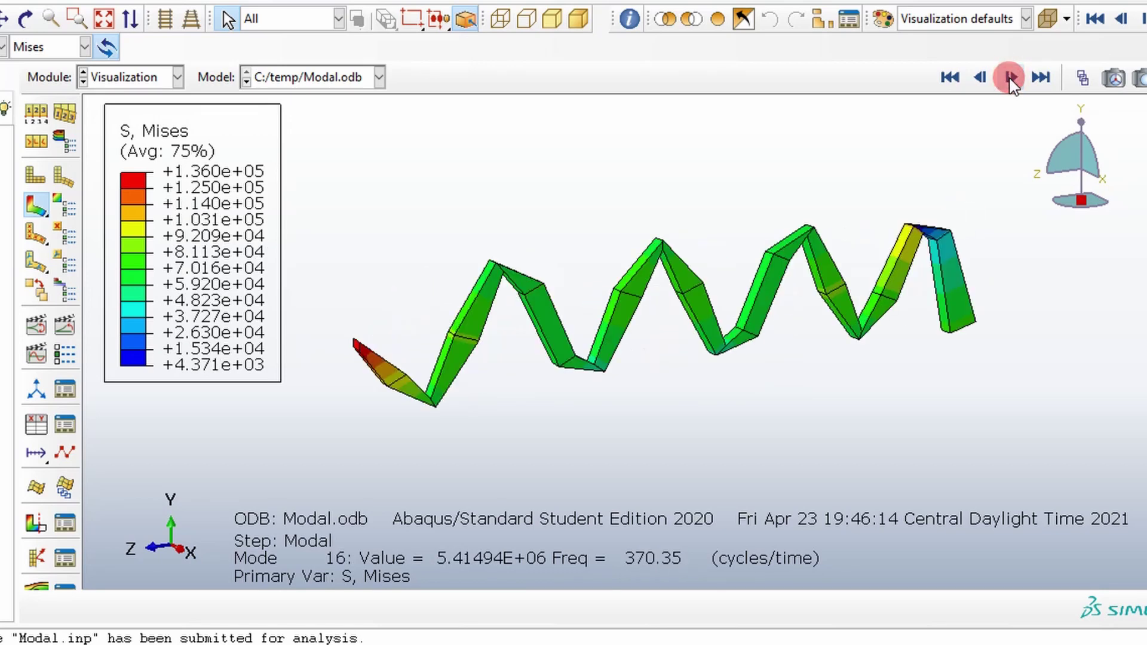